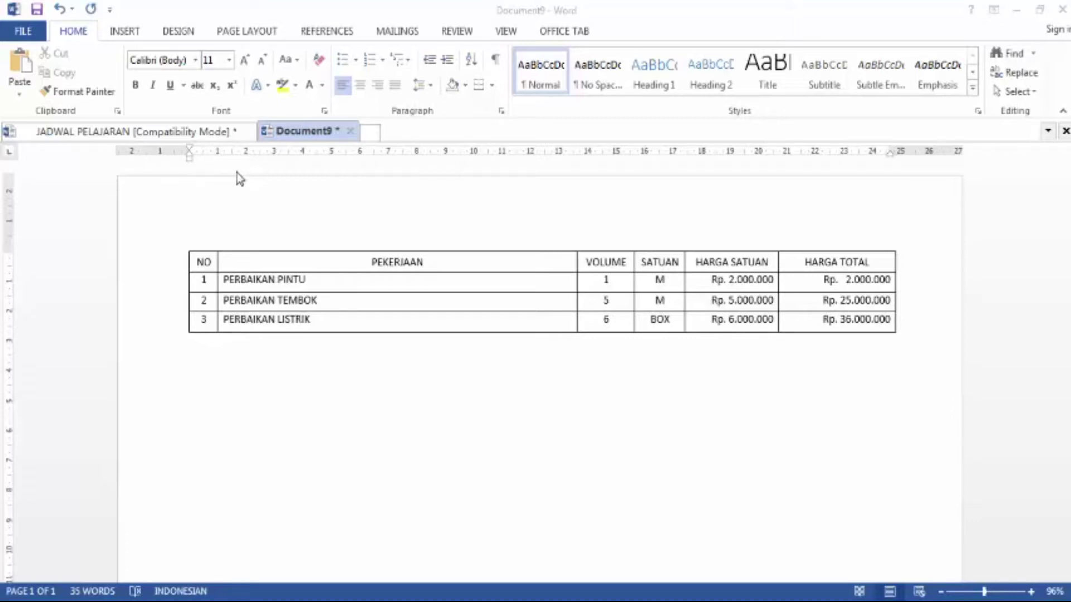
Switch to the JADWAL PELAJARAN document and examine the layout of its timetable title and day boxes
click(168, 133)
scroll(502, 322, up, 3)
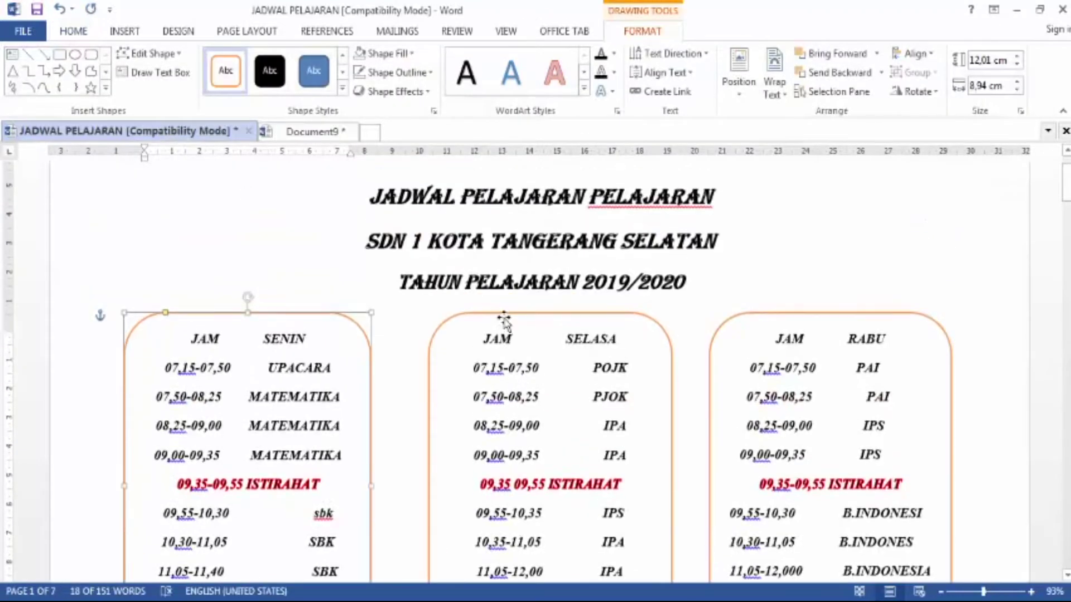
scroll(612, 237, down, 1)
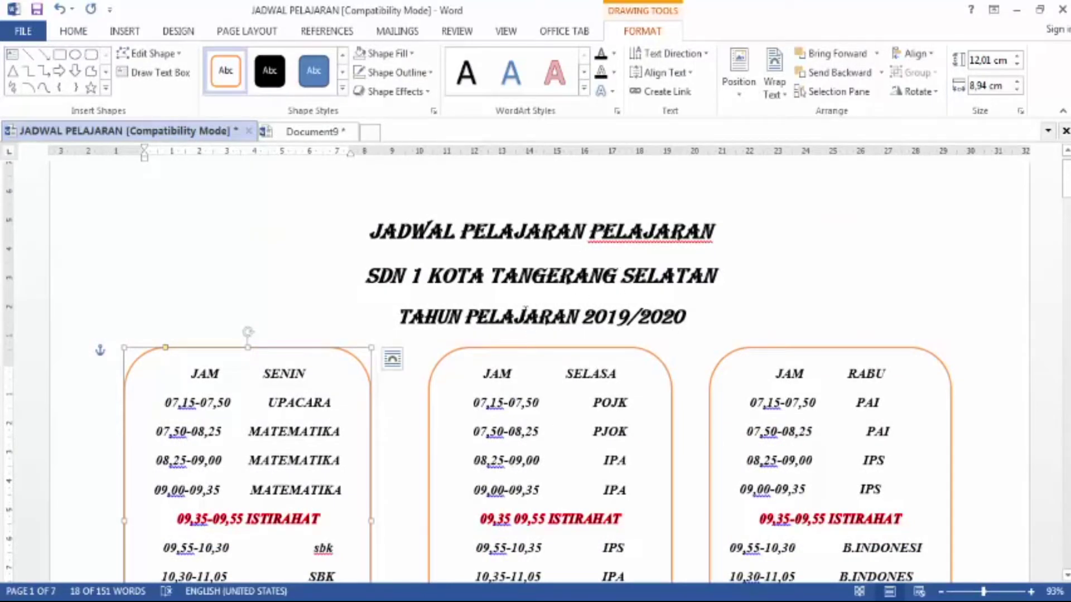
scroll(614, 342, down, 1)
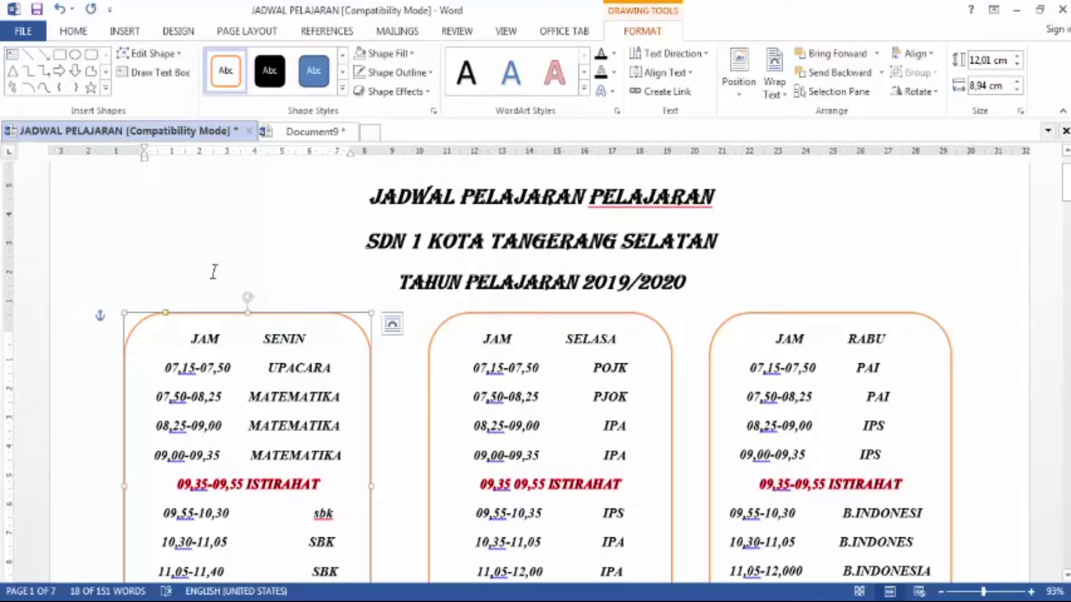
scroll(551, 367, down, 1)
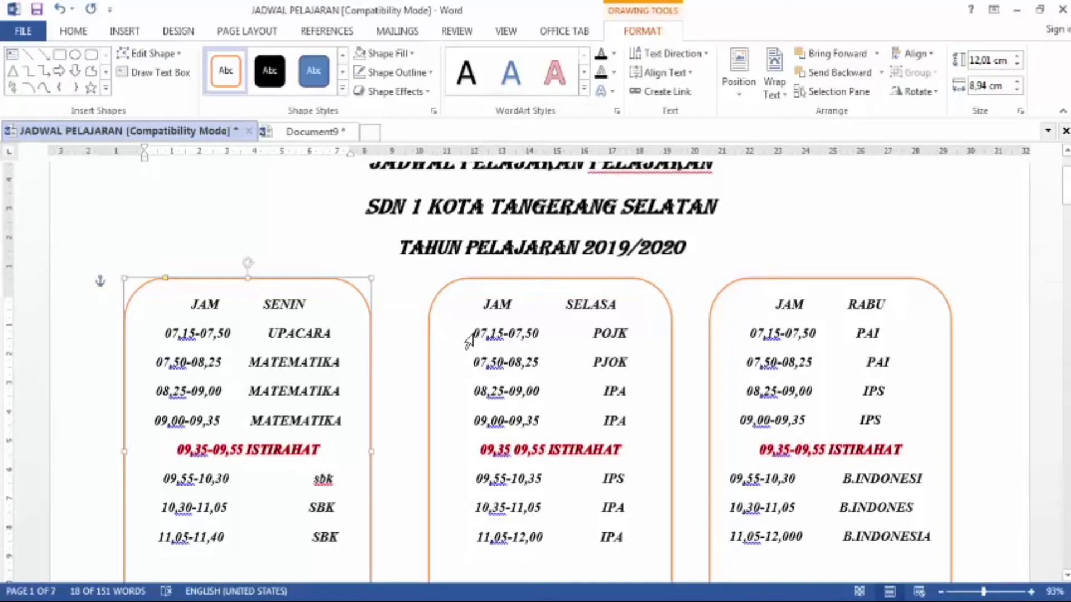
scroll(480, 329, up, 3)
scroll(502, 307, down, 2)
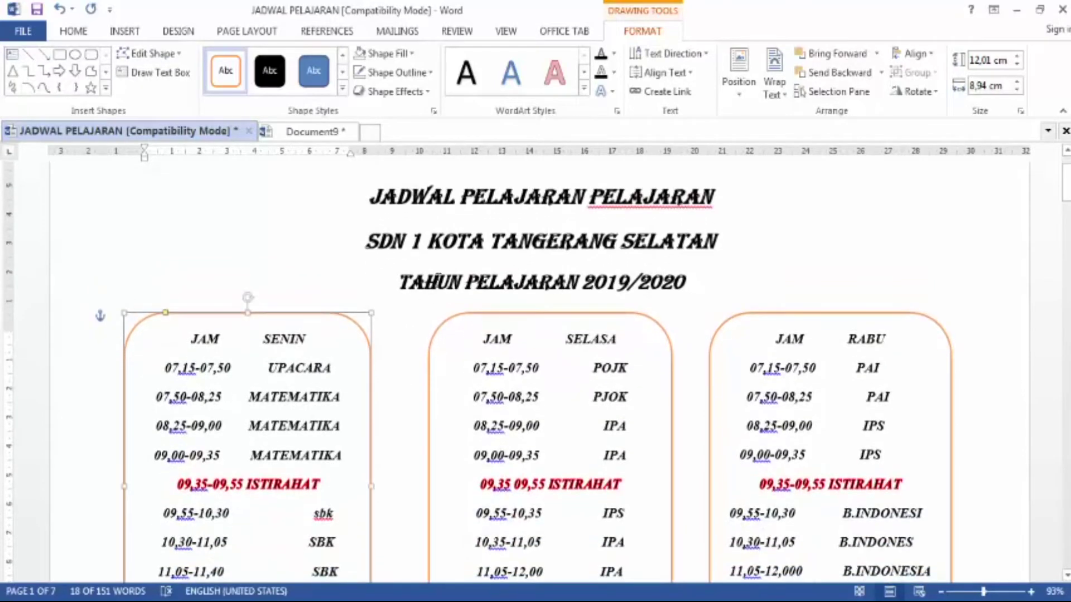
Create a new blank document
click(25, 32)
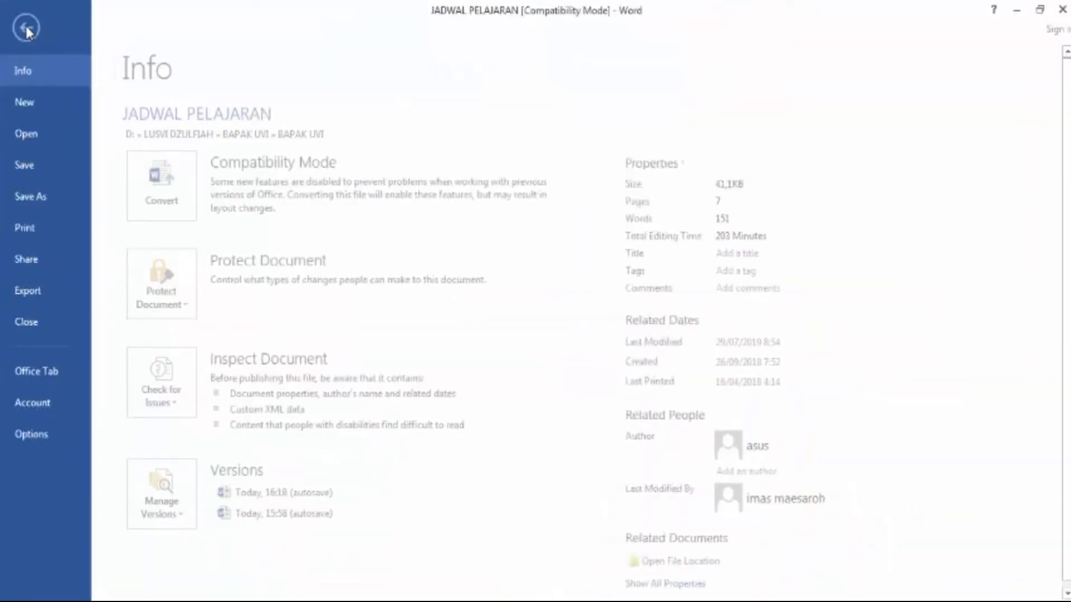
click(46, 99)
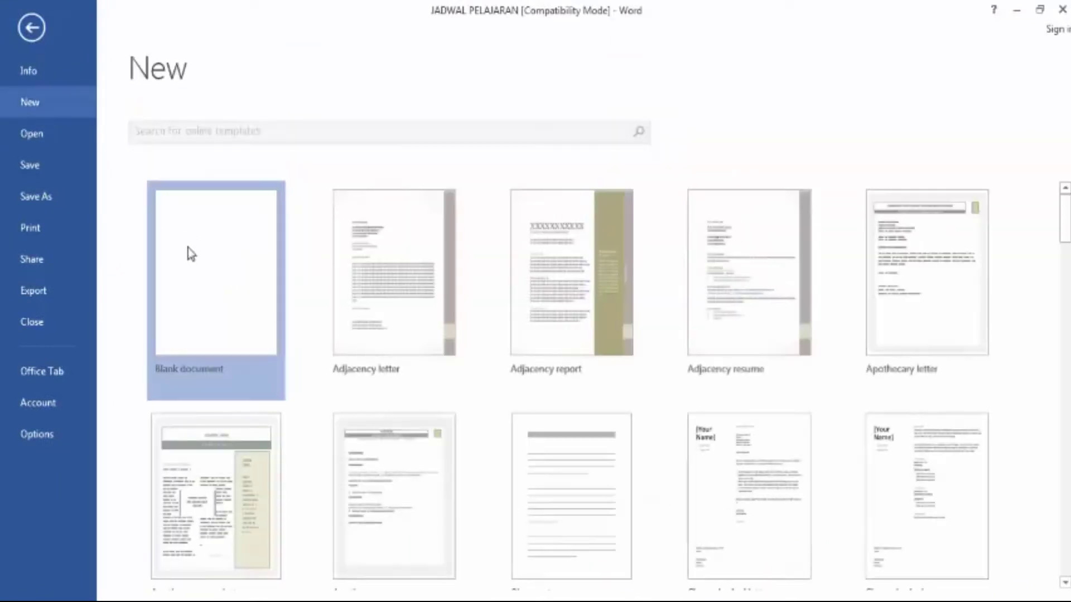
click(186, 249)
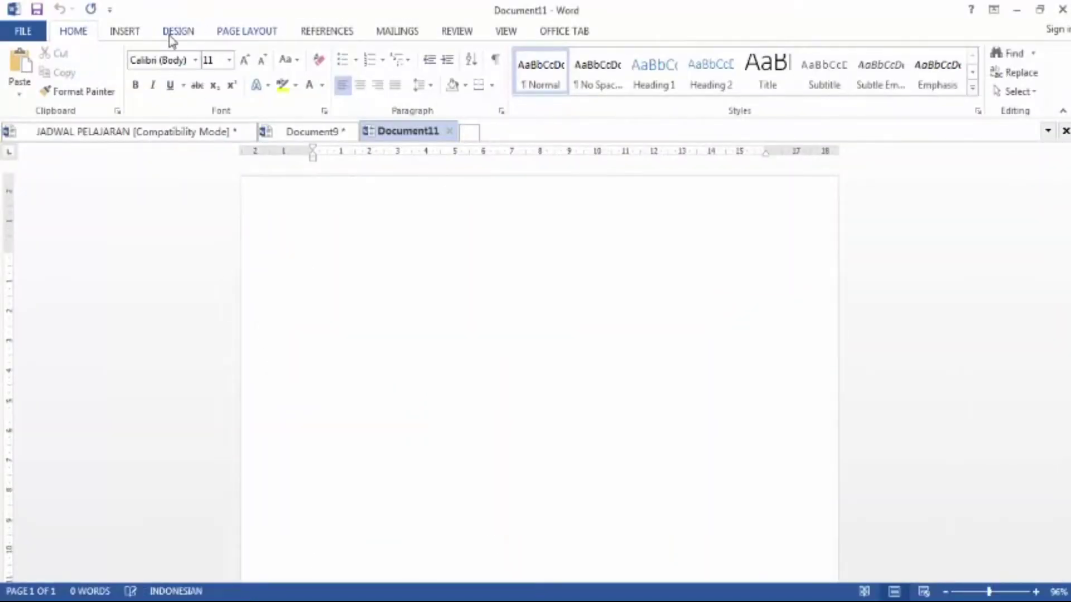
Set the blank document's page orientation to landscape
click(240, 37)
click(109, 90)
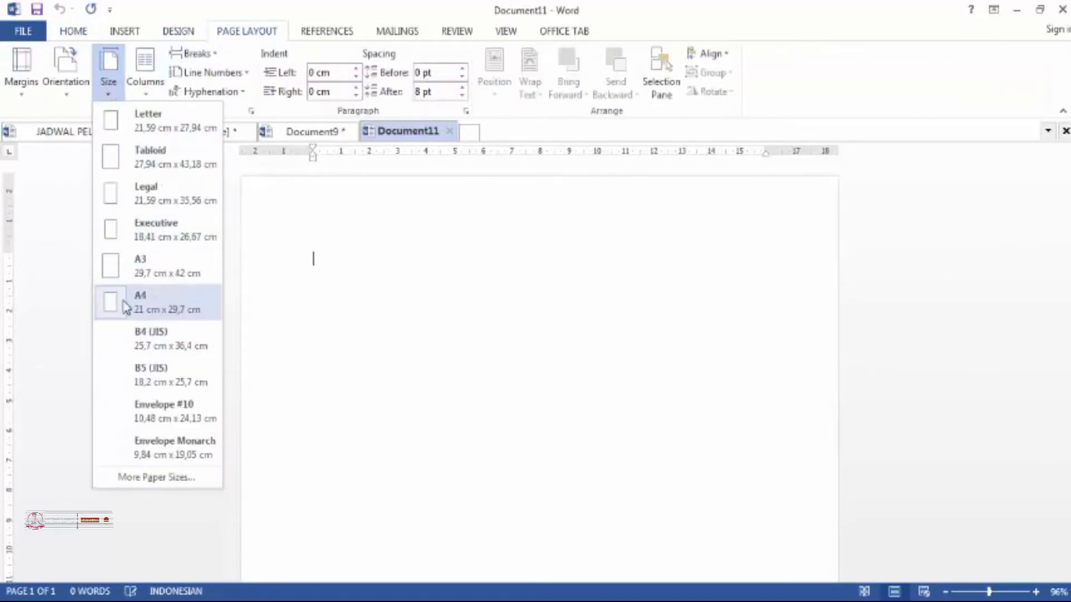
click(70, 73)
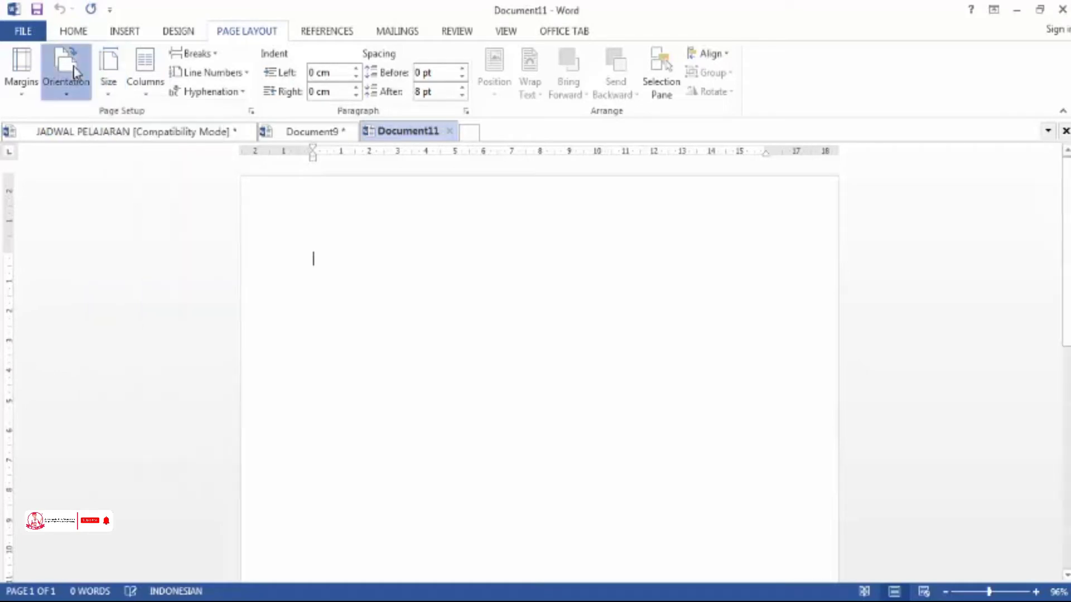
click(91, 161)
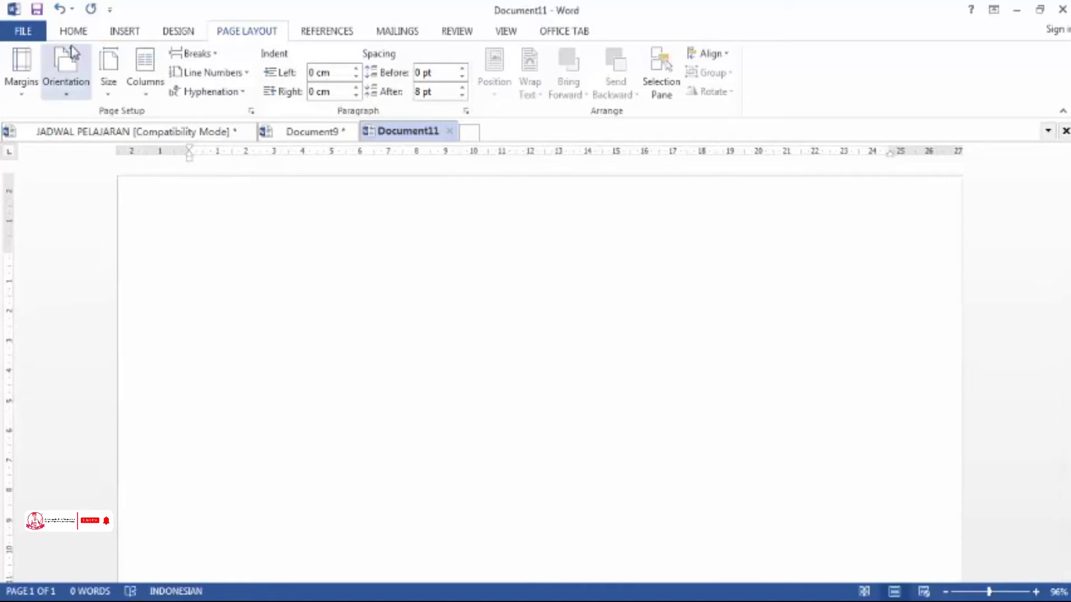
Draw a regular pentagon shape about 9.02 cm high and 9.47 cm wide at the start of the page
click(130, 33)
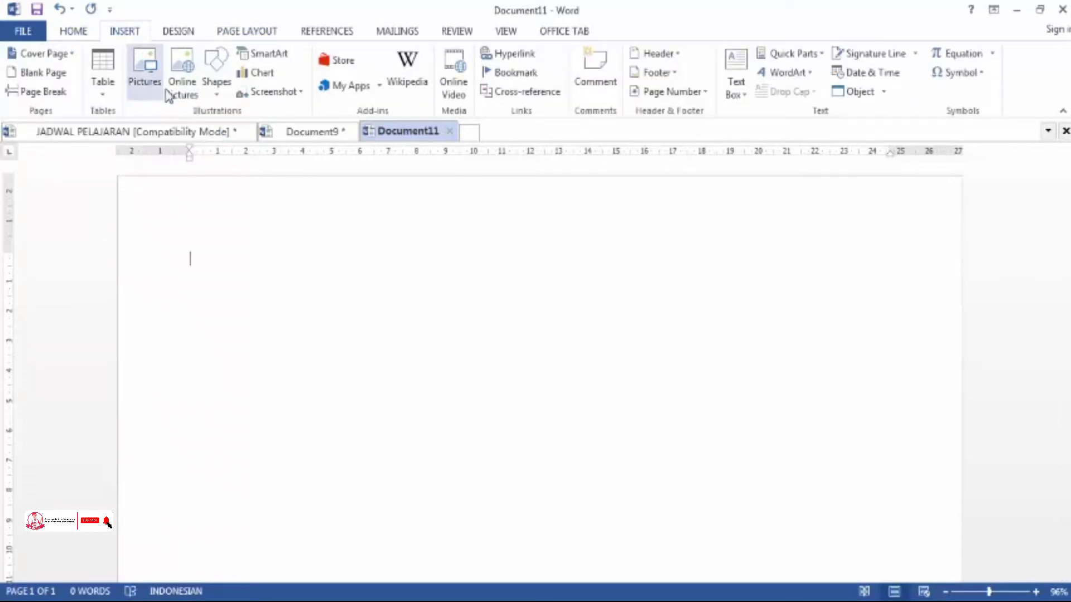
click(218, 88)
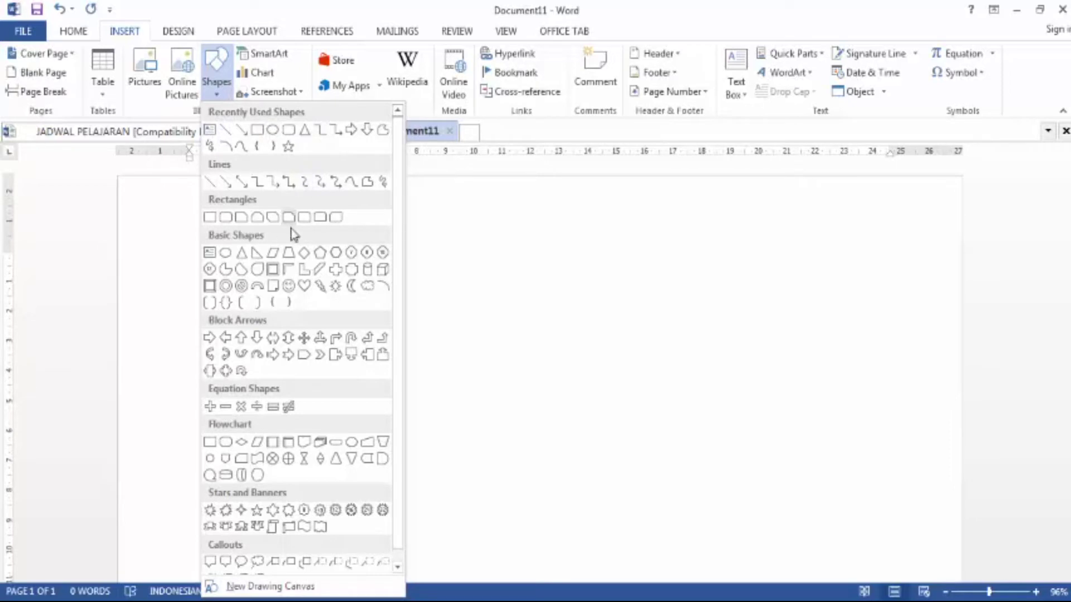
click(320, 252)
mouse_move(194, 248)
mouse_down()
mouse_move(374, 421)
mouse_move(459, 469)
mouse_move(463, 484)
mouse_up()
scroll(454, 378, down, 2)
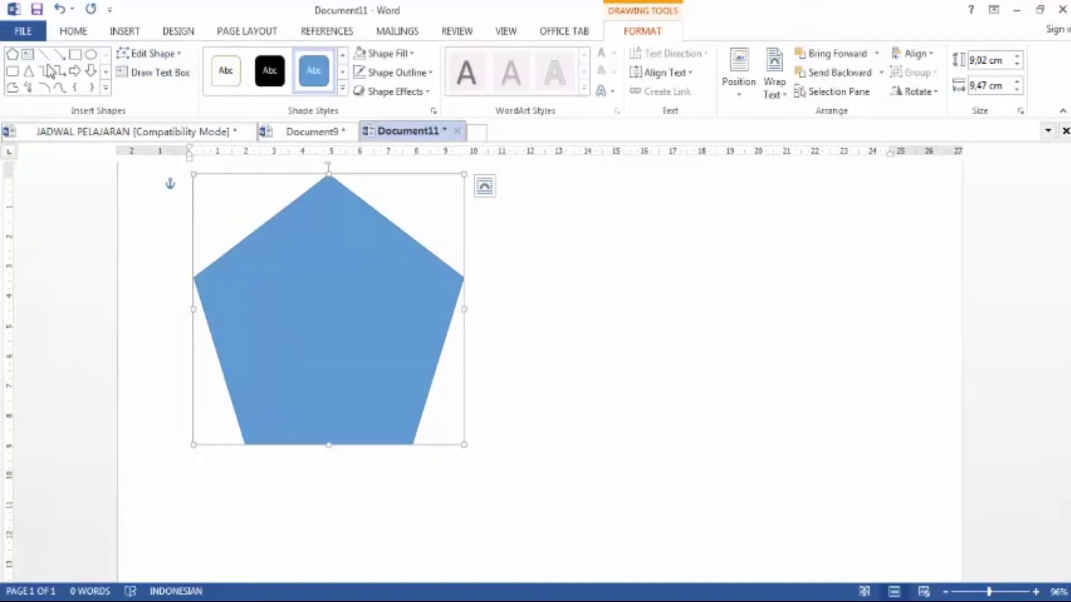
Draw a text box about 6.63 cm high and 4.83 cm wide inside the pentagon and enter the heading SENIN
click(29, 54)
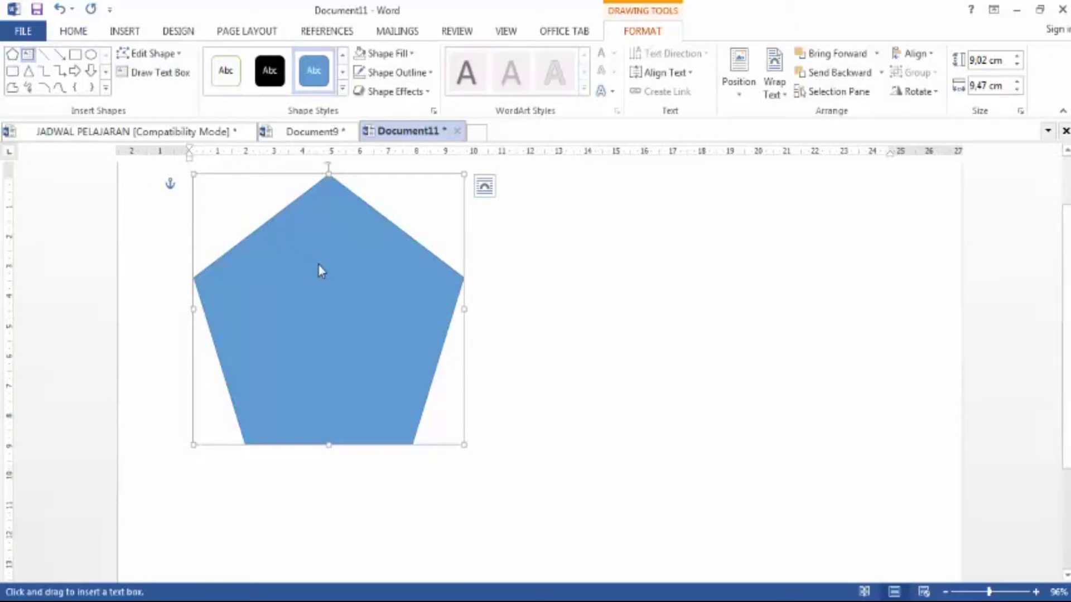
drag(249, 238, 387, 437)
text(SENIN)
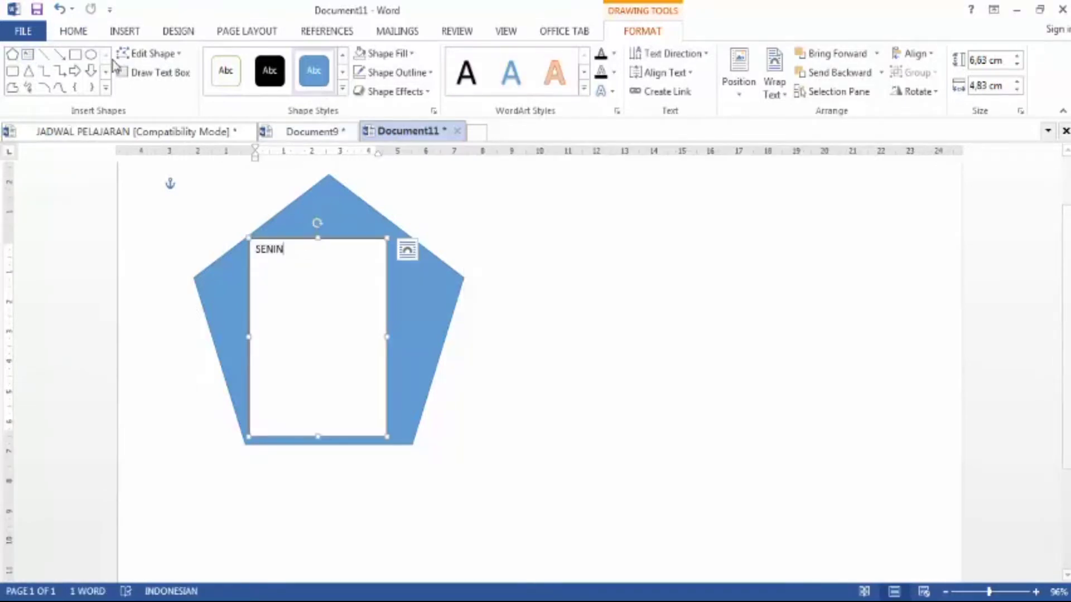
Centre the SENIN heading and enlarge the text box to about 6.89 cm high by 5.58 cm wide
click(73, 31)
click(361, 85)
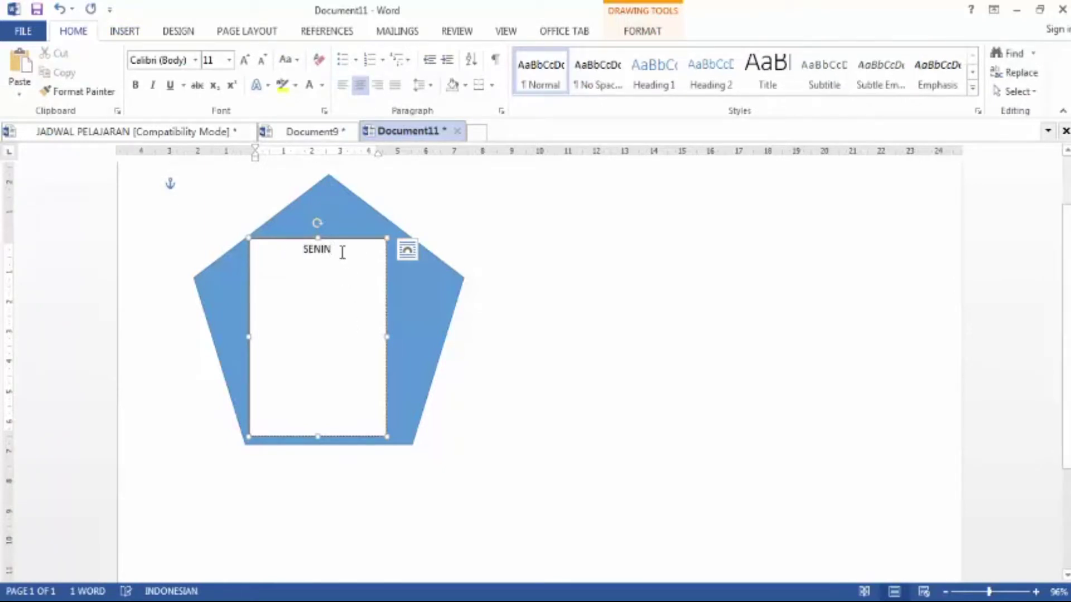
drag(385, 433, 408, 444)
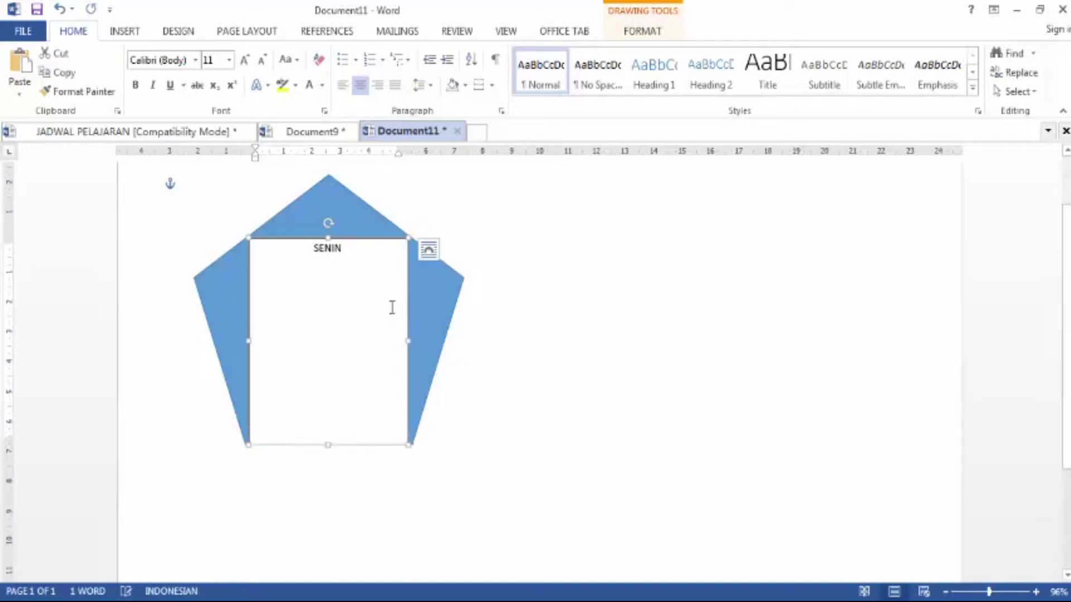
Add a left-aligned line under the SENIN heading reading 07.00-09.00 B.INDONESIA
click(351, 251)
key(Return)
key(ctrl+l)
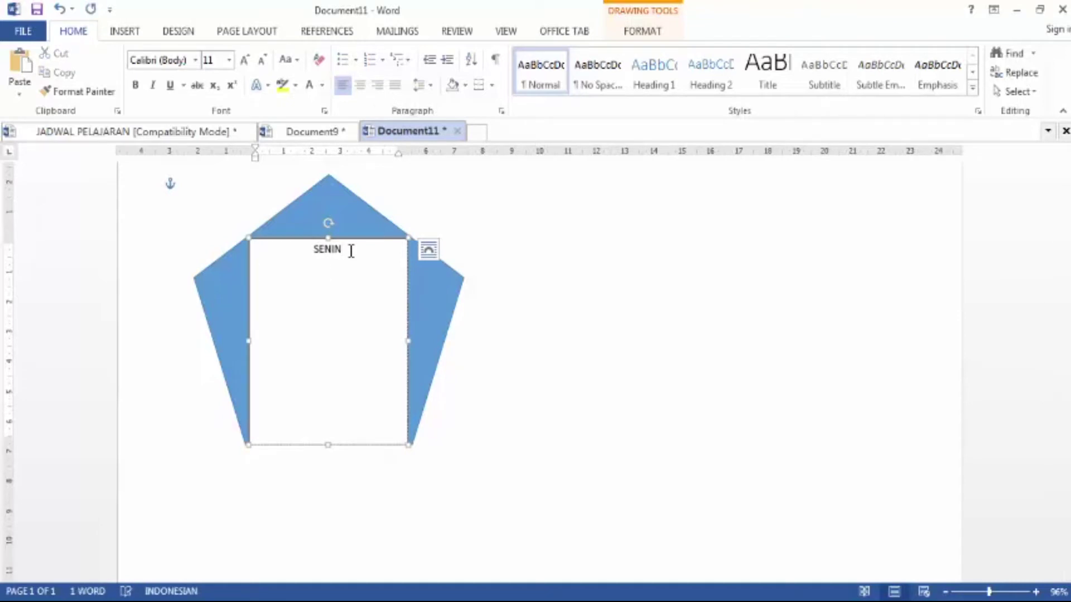
text(07.)
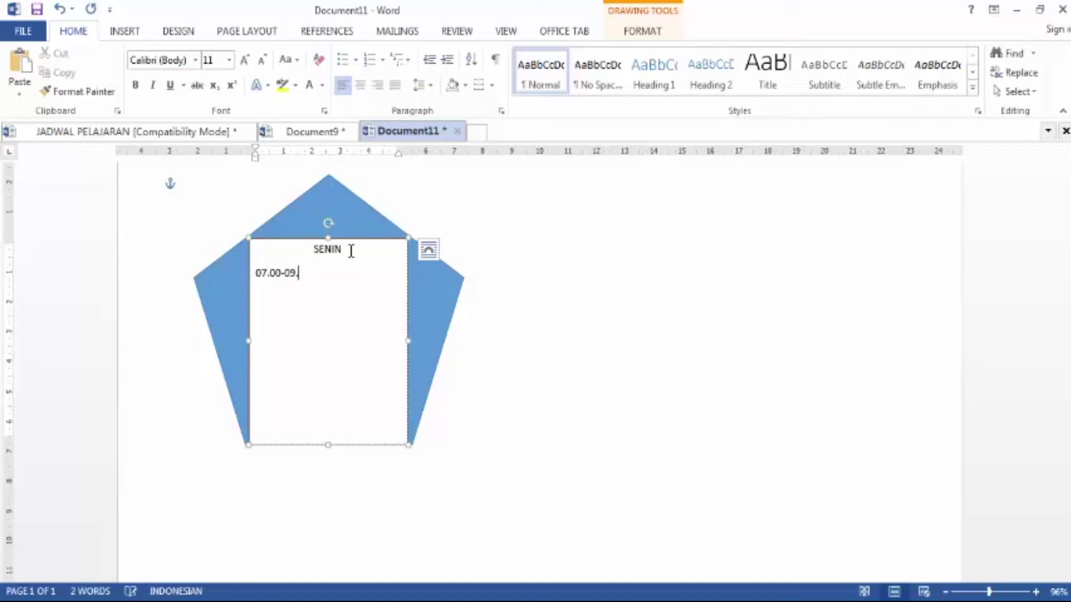
text(00)
key(BackSpace)
text(NDONESIA)
key(Return)
Add the timetable line 09.00-10.00 ISTIRAHAT, with a tab between the time and the subject
text(9)
key(BackSpace)
text(00)
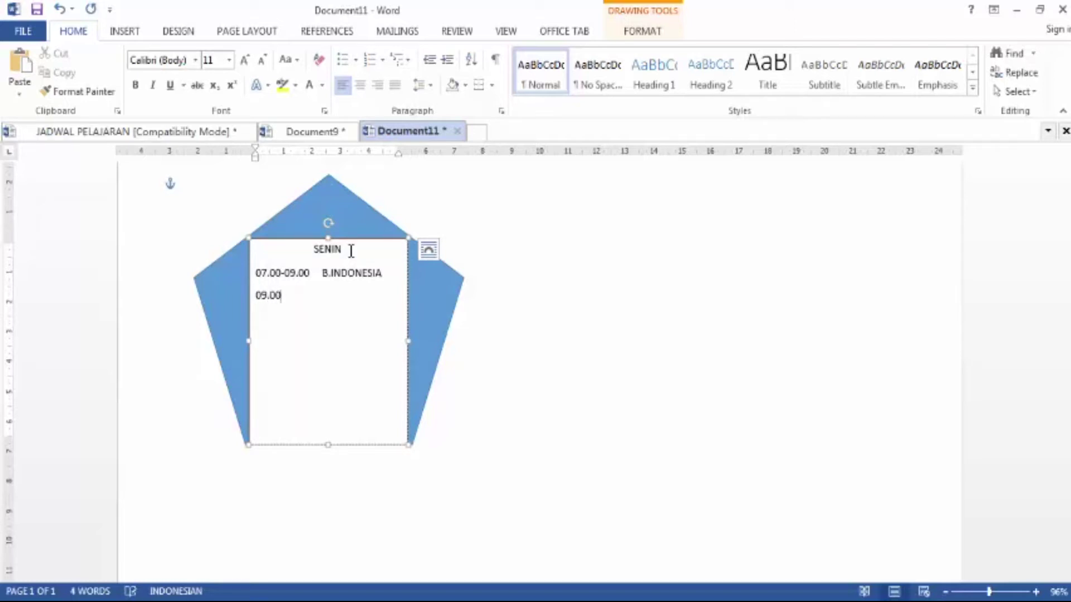
text(9.00-10.00)
key(Tab)
text(ISTIRAHAT)
key(Return)
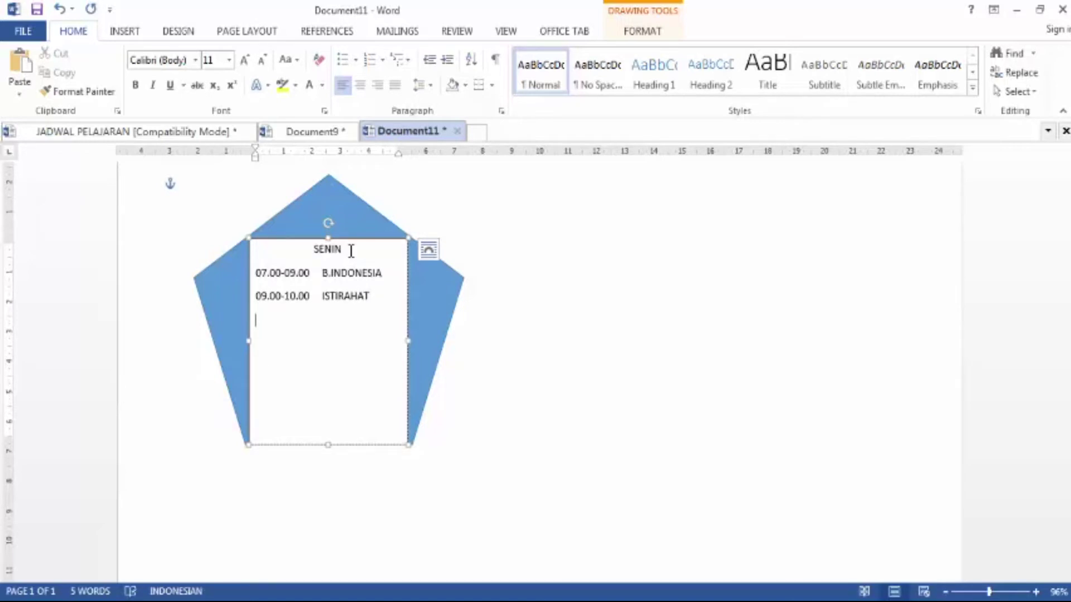
Add the timetable line 10.00-12.00 MATEMATIKA and align the subject with the lines above using a tab
text(10)
text(0-12.00 MATEMATIKA)
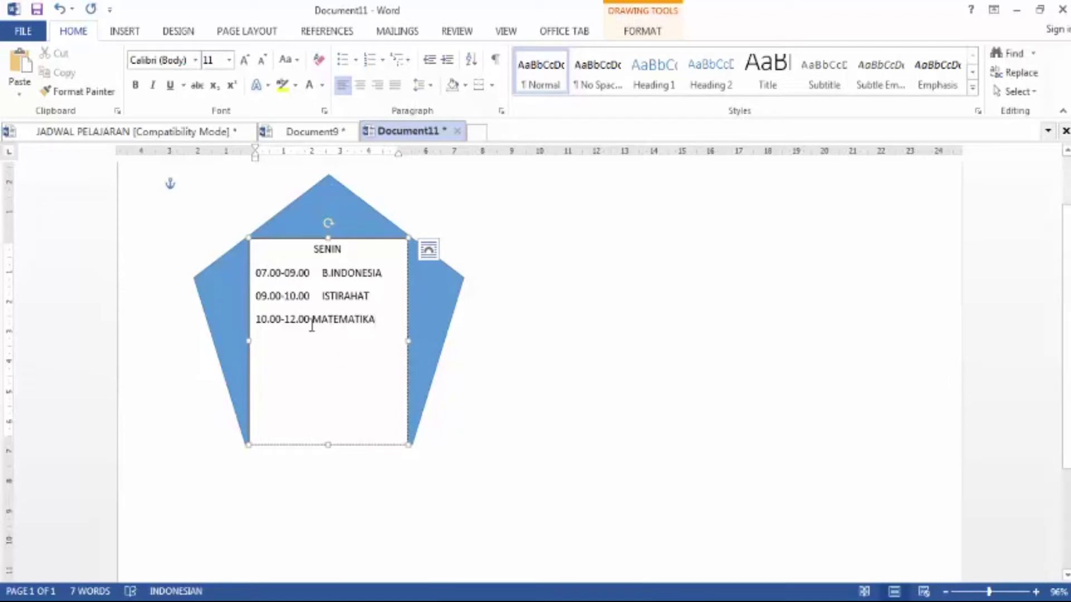
click(312, 326)
key(Tab)
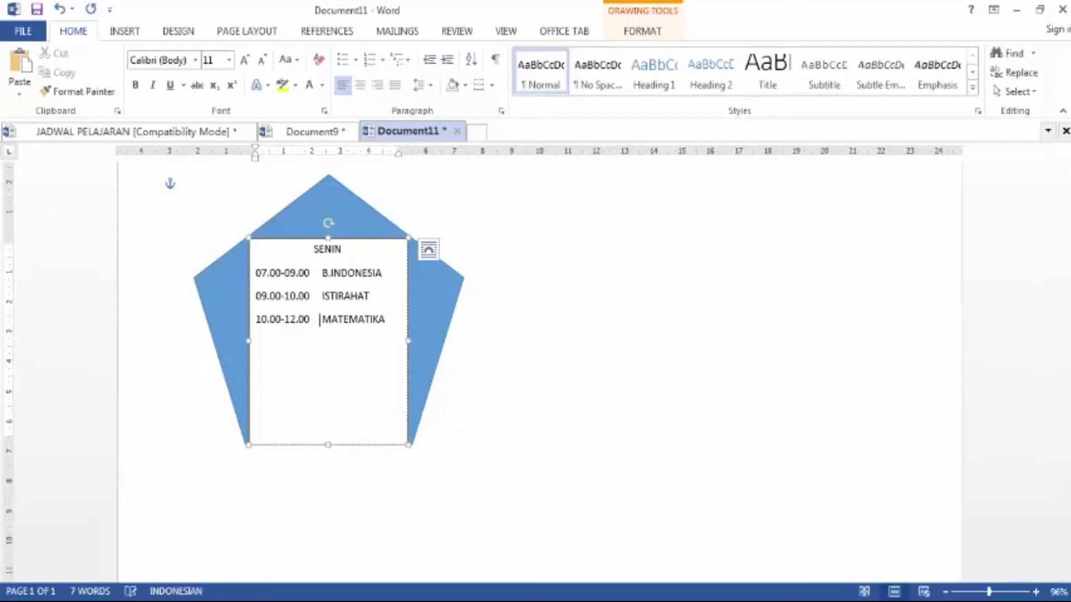
click(583, 407)
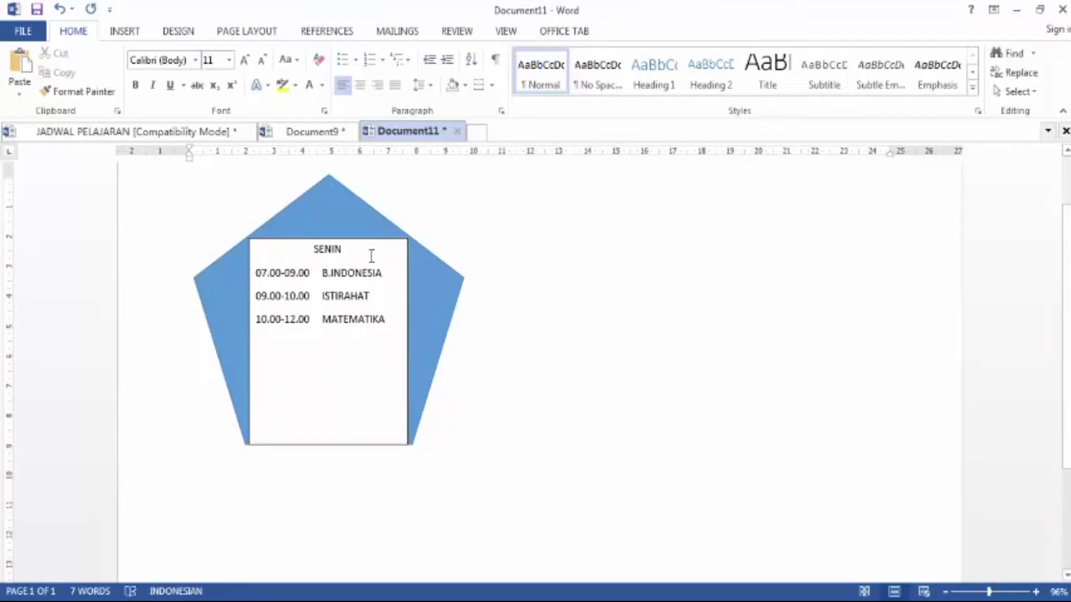
Set the timetable text box to No Fill
click(367, 241)
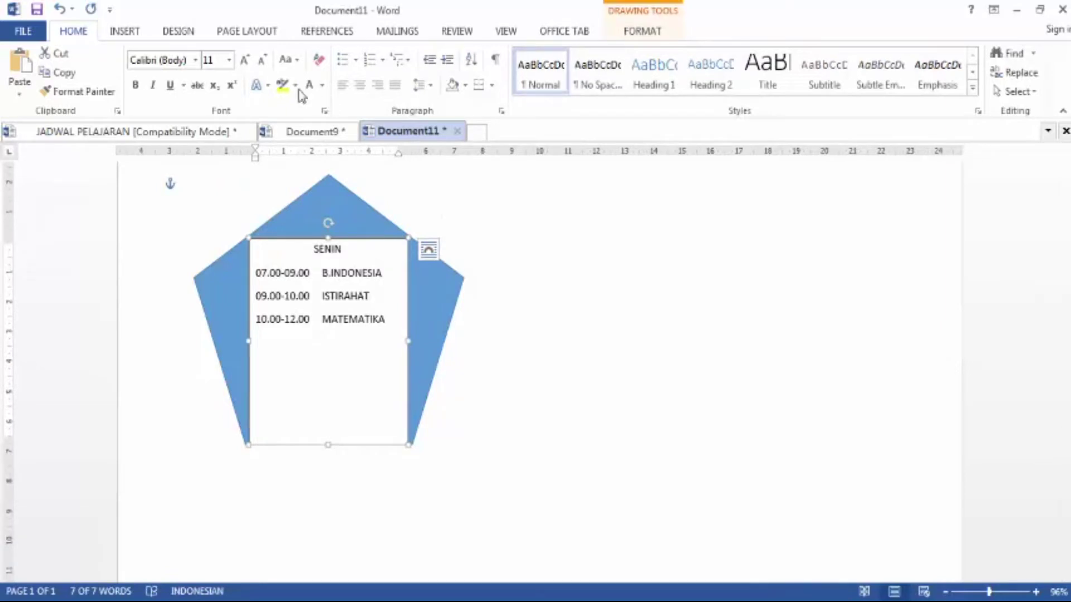
double_click(360, 226)
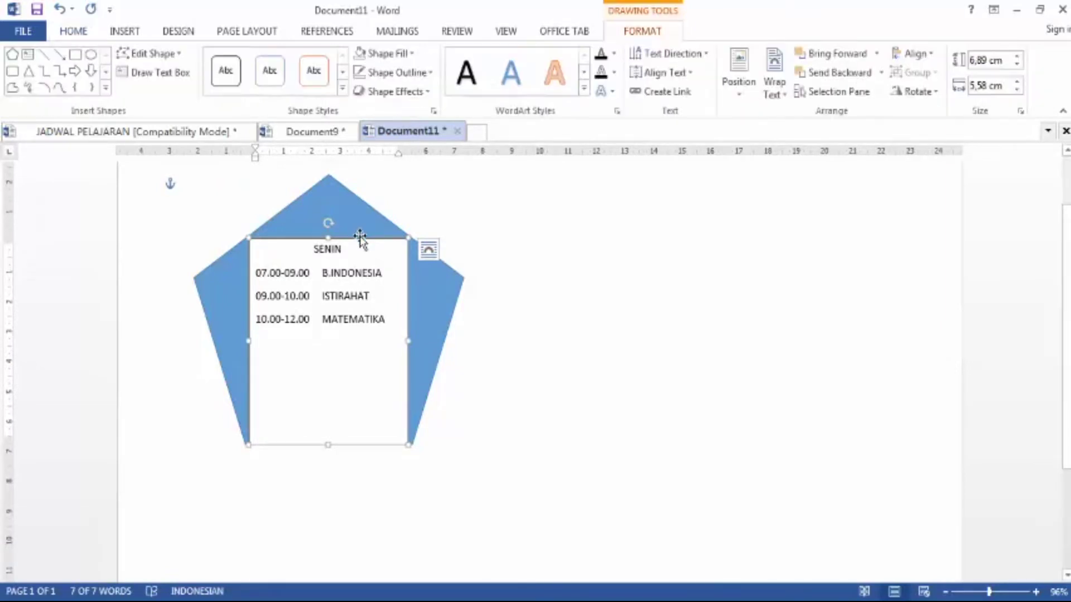
click(434, 74)
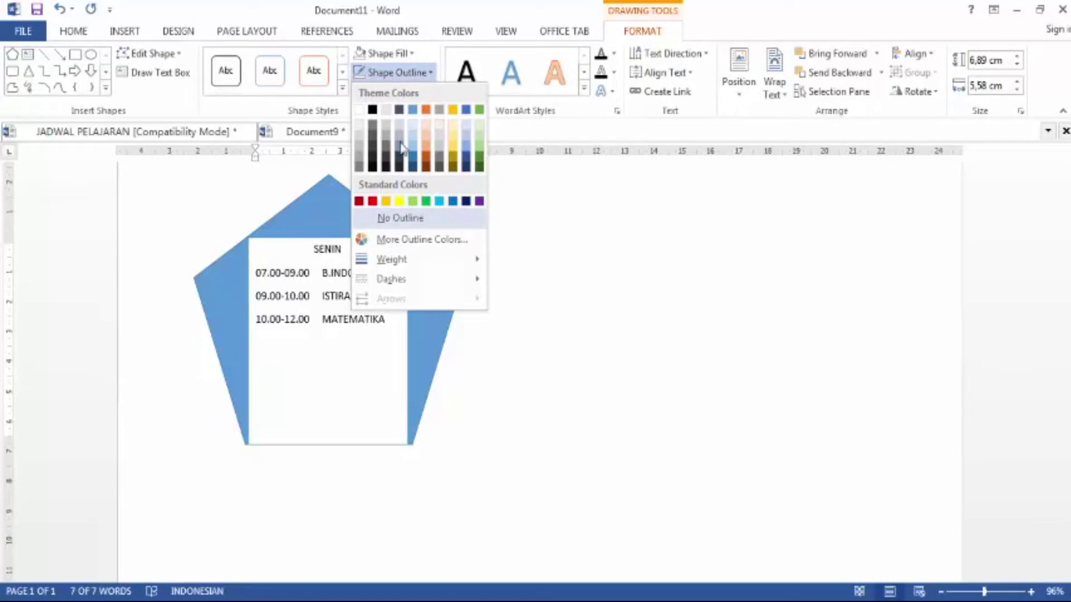
click(412, 54)
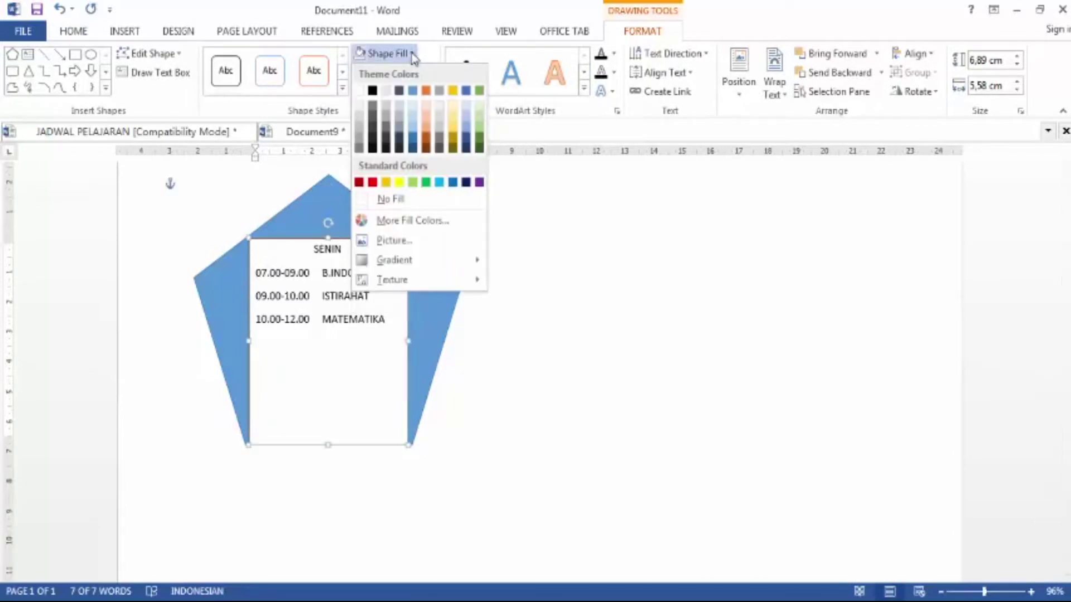
click(419, 201)
click(514, 374)
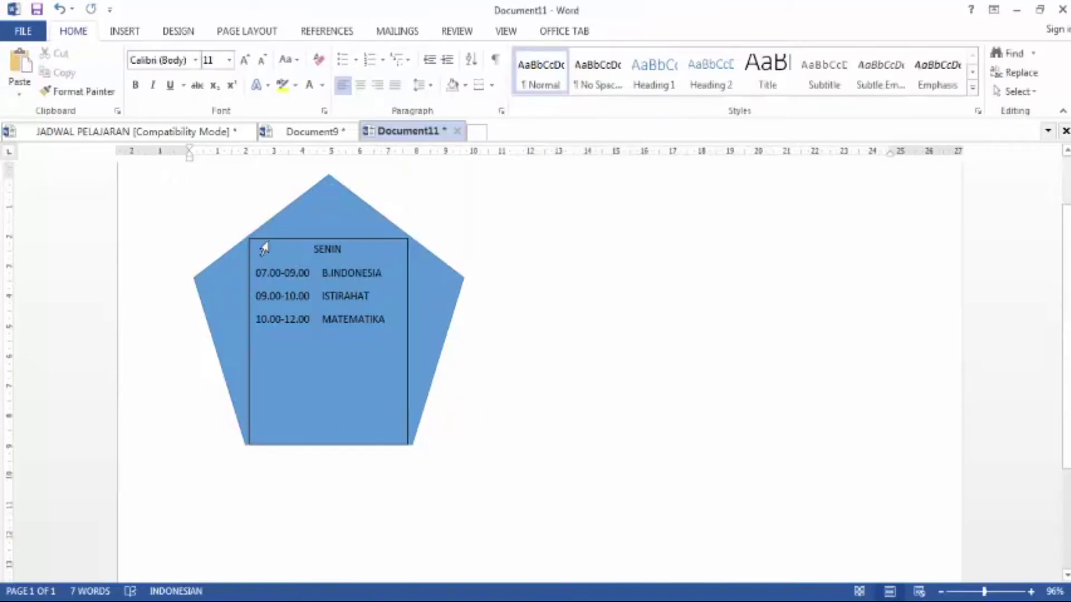
Set the timetable text box to No Outline
click(316, 237)
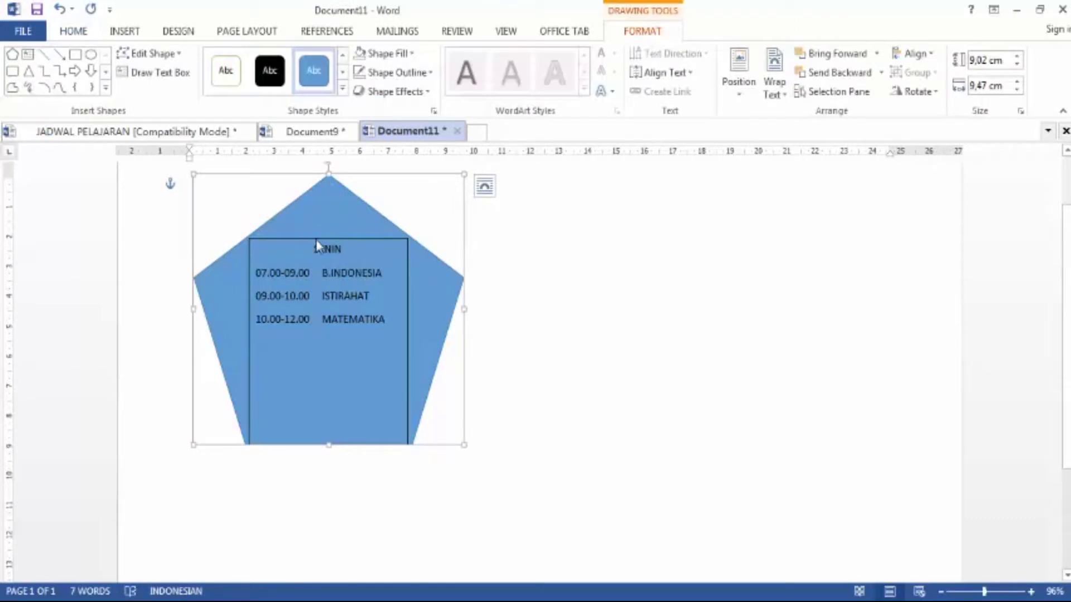
click(315, 239)
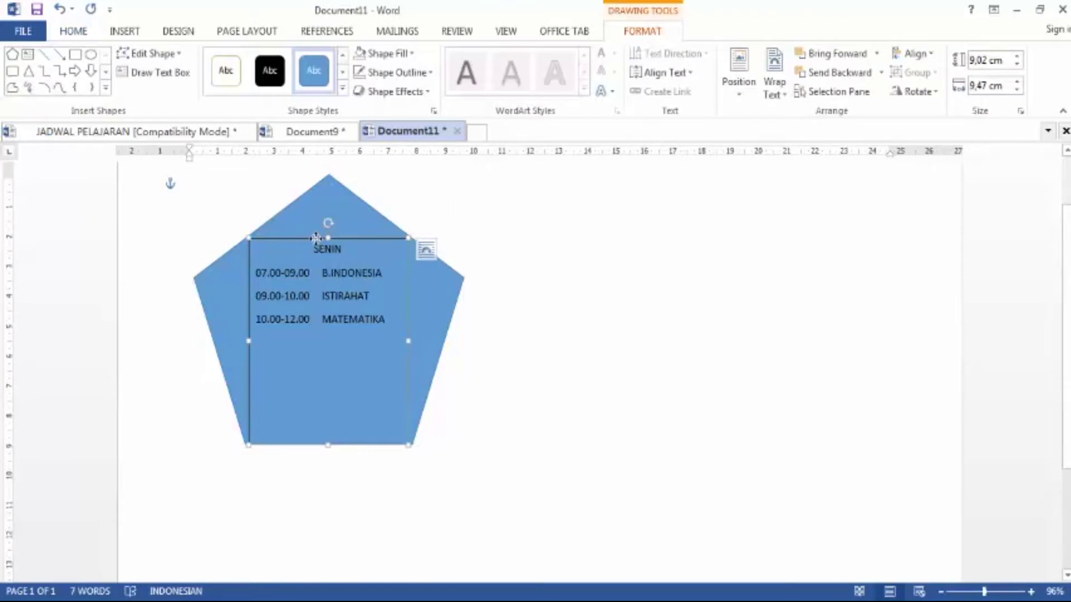
click(417, 71)
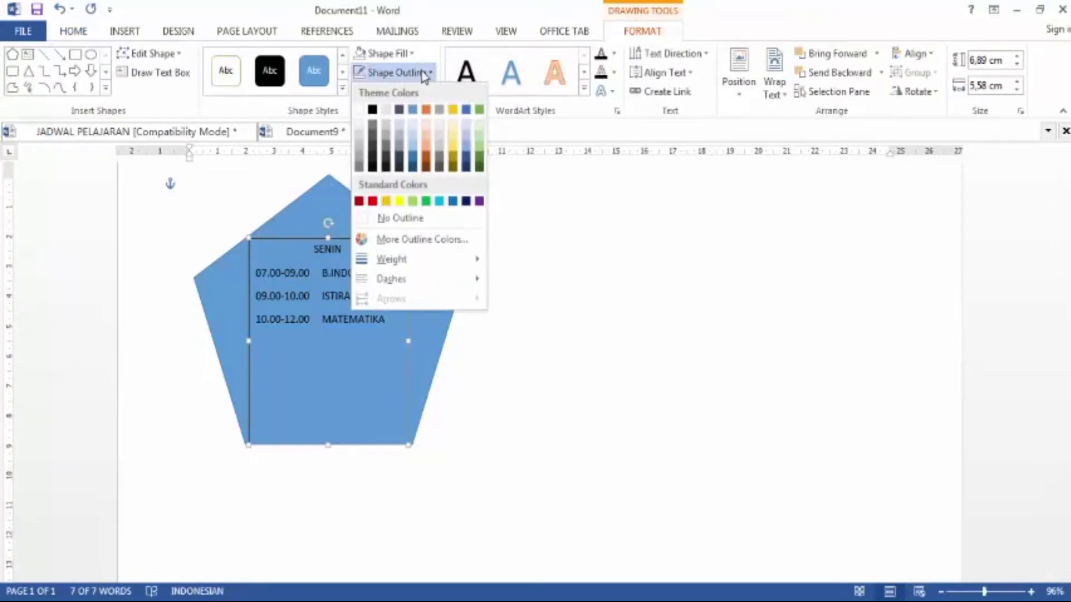
click(406, 219)
click(440, 359)
Set all the timetable text to font size 12 and shorten the text box to end just below the MATEMATIKA line
click(319, 311)
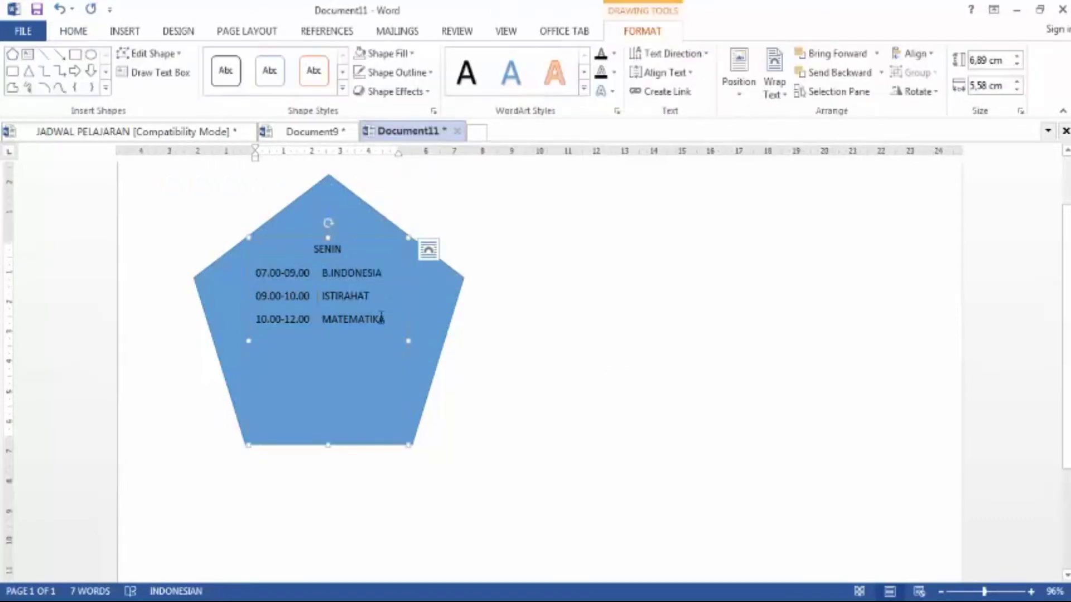
drag(334, 430, 300, 242)
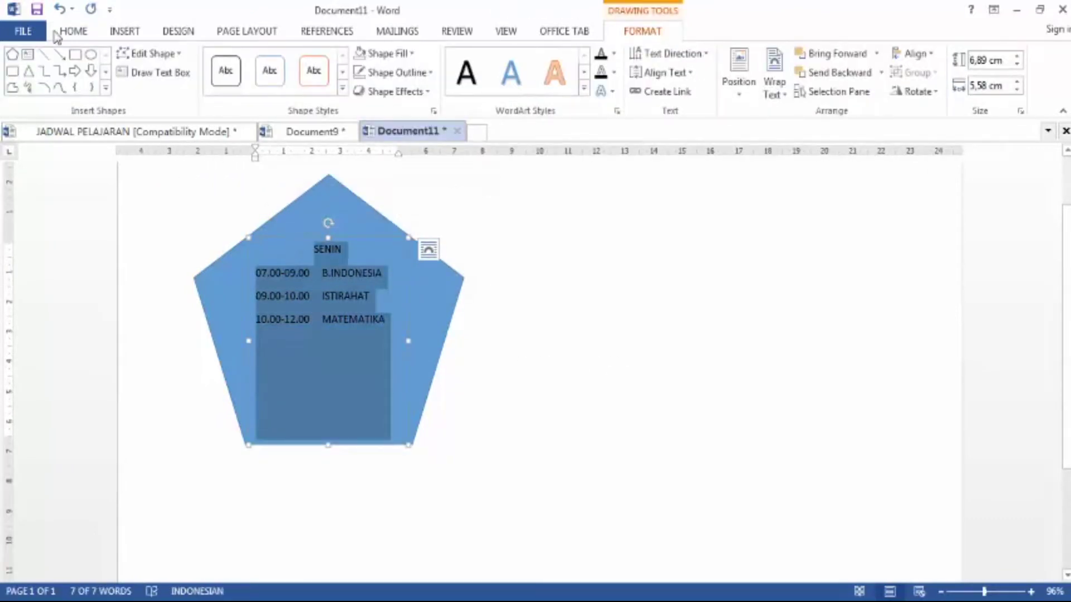
click(78, 32)
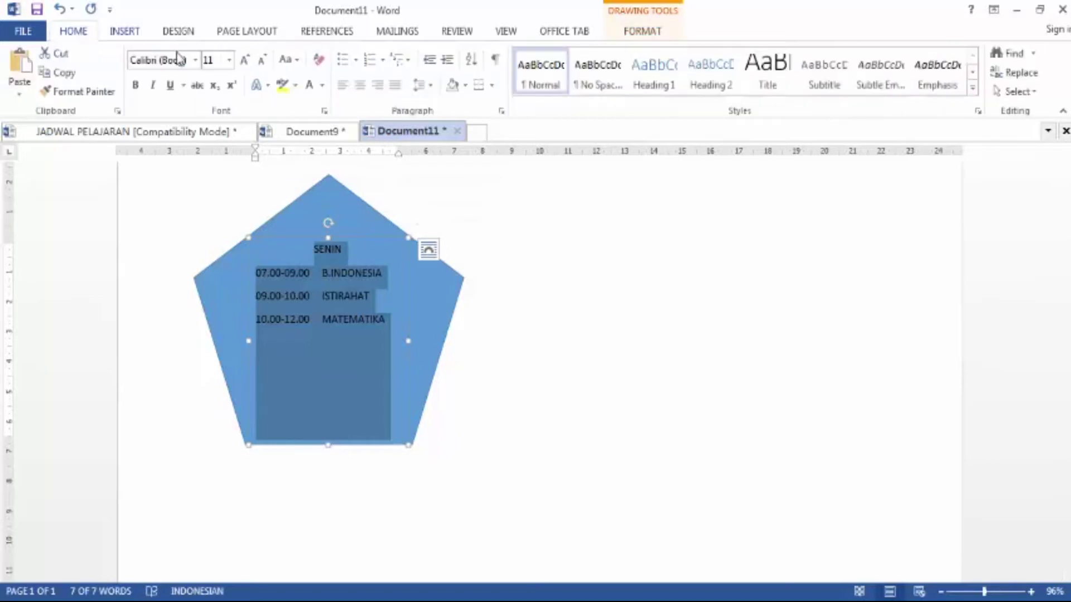
click(230, 61)
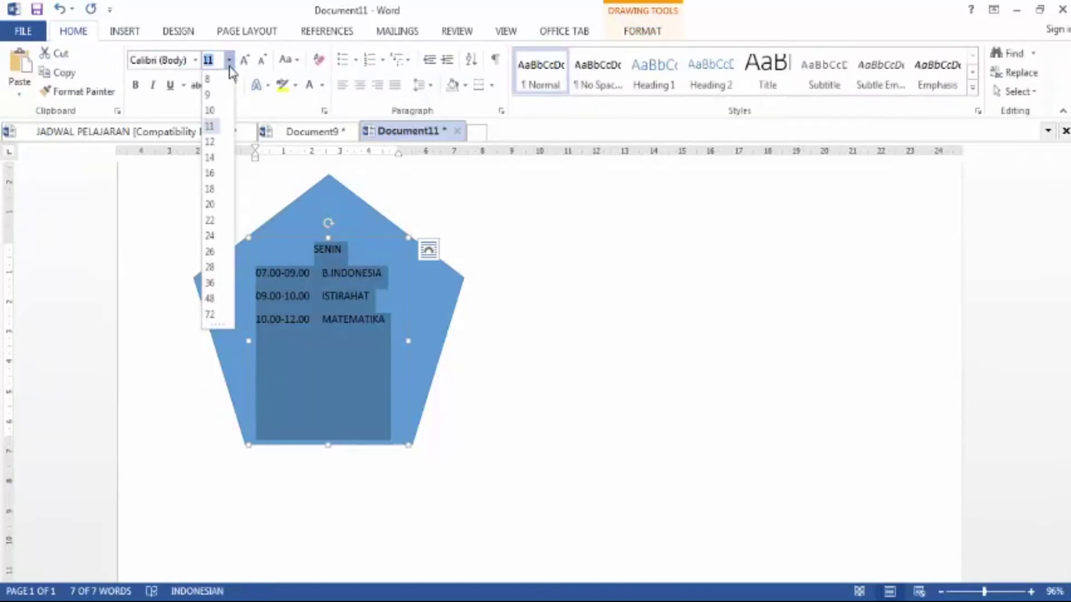
click(210, 205)
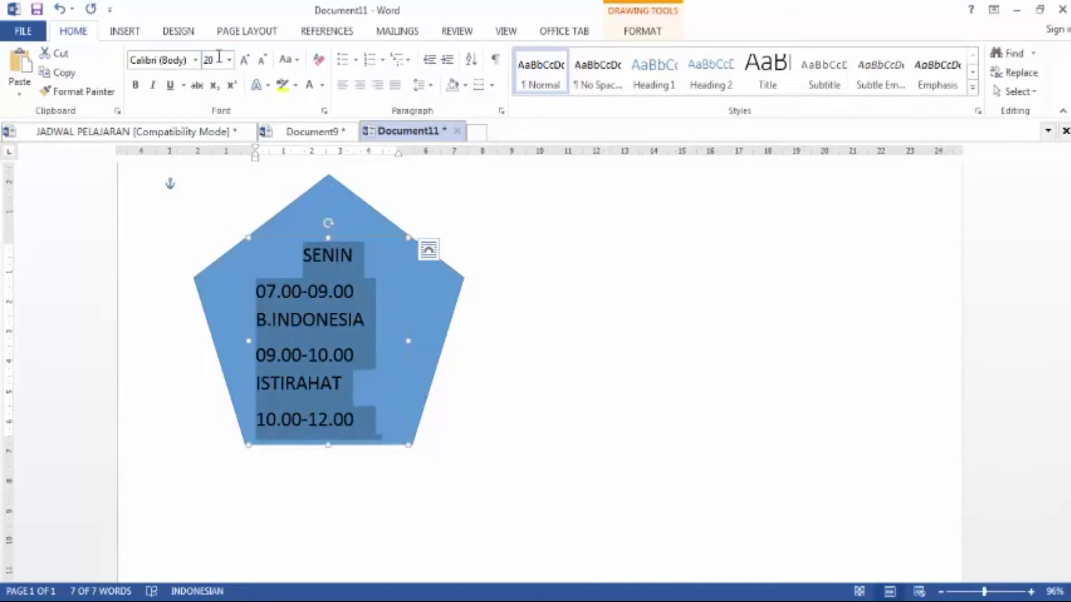
click(230, 60)
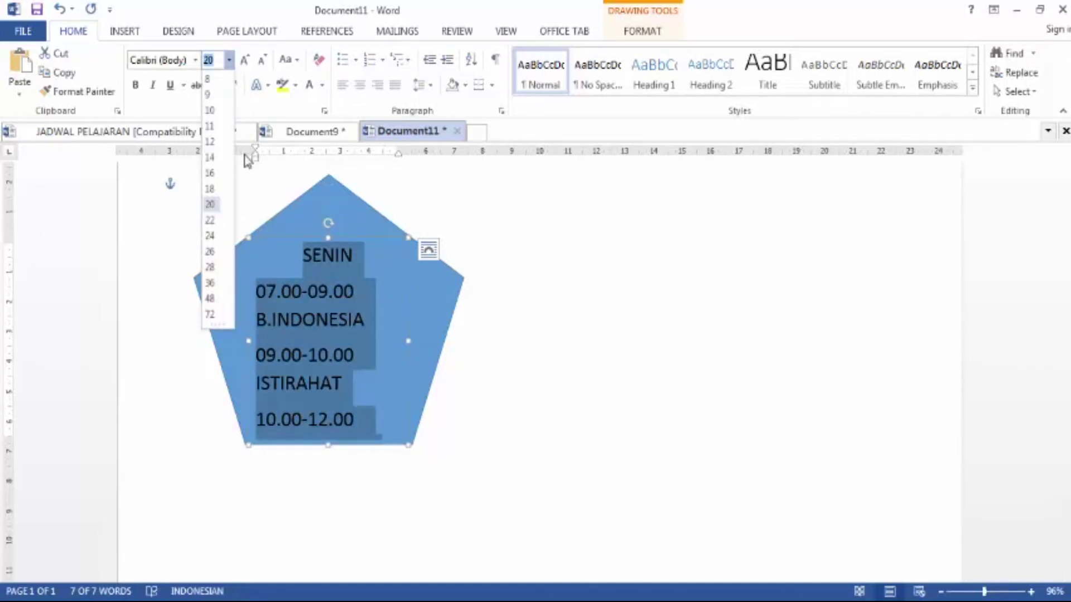
click(215, 147)
drag(329, 445, 327, 334)
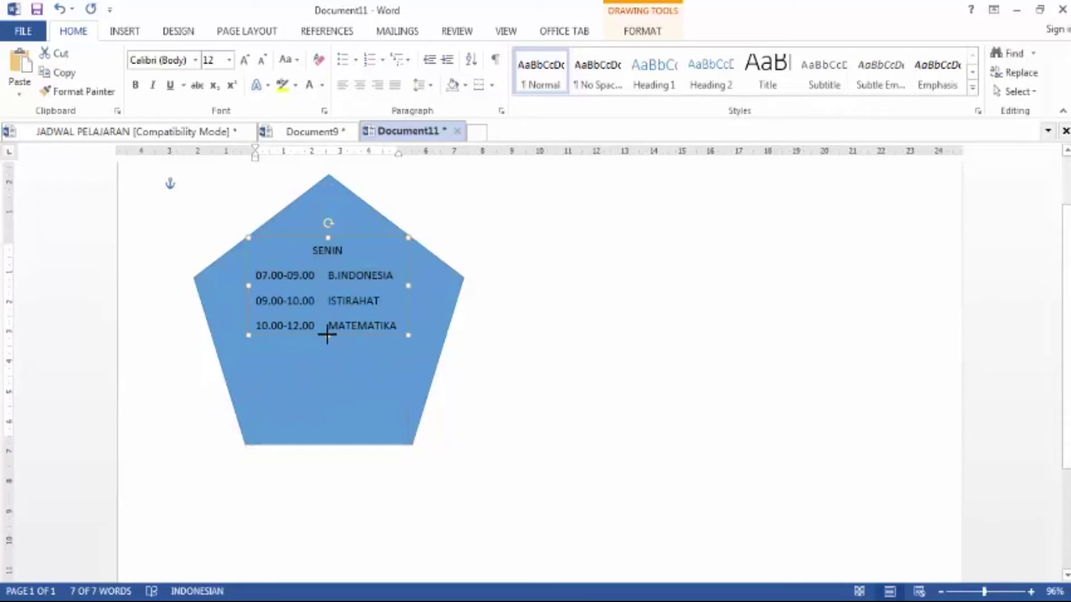
Change the font of all the timetable text, from SENIN to MATEMATIKA, to African
click(350, 250)
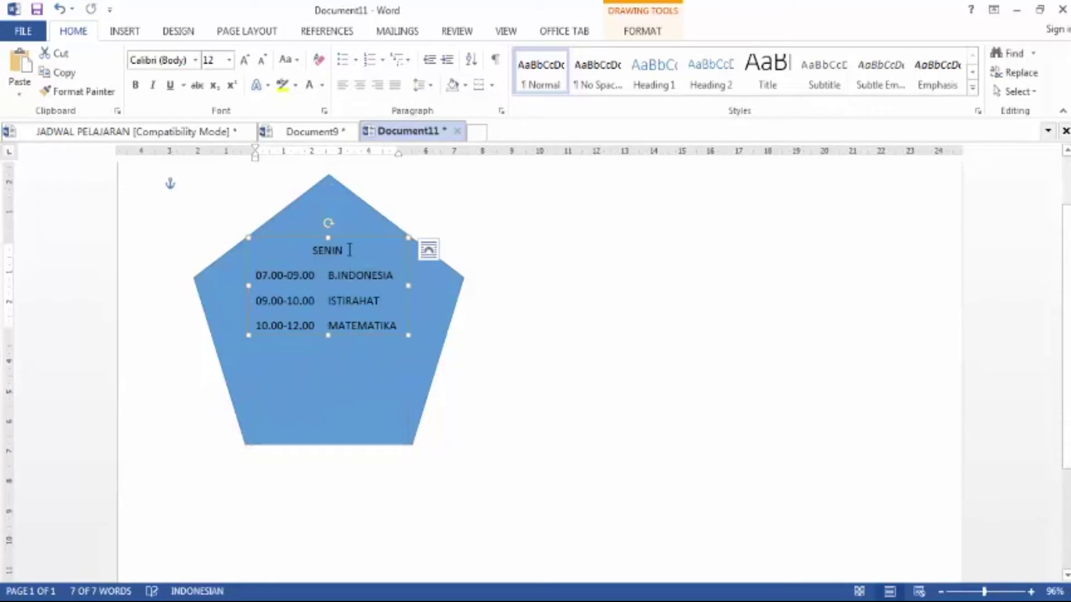
double_click(323, 249)
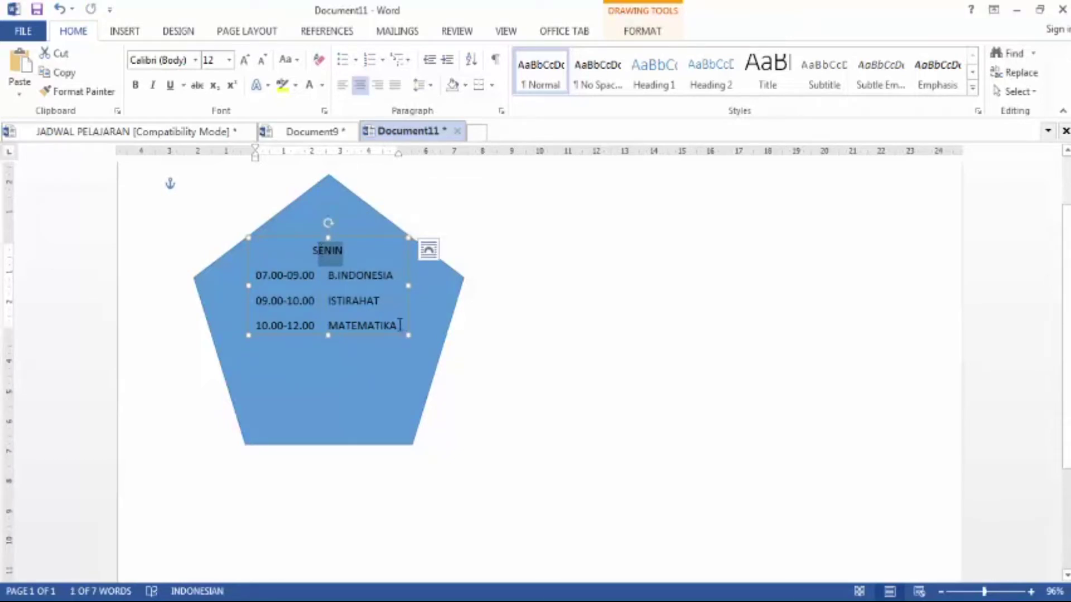
drag(400, 325, 276, 250)
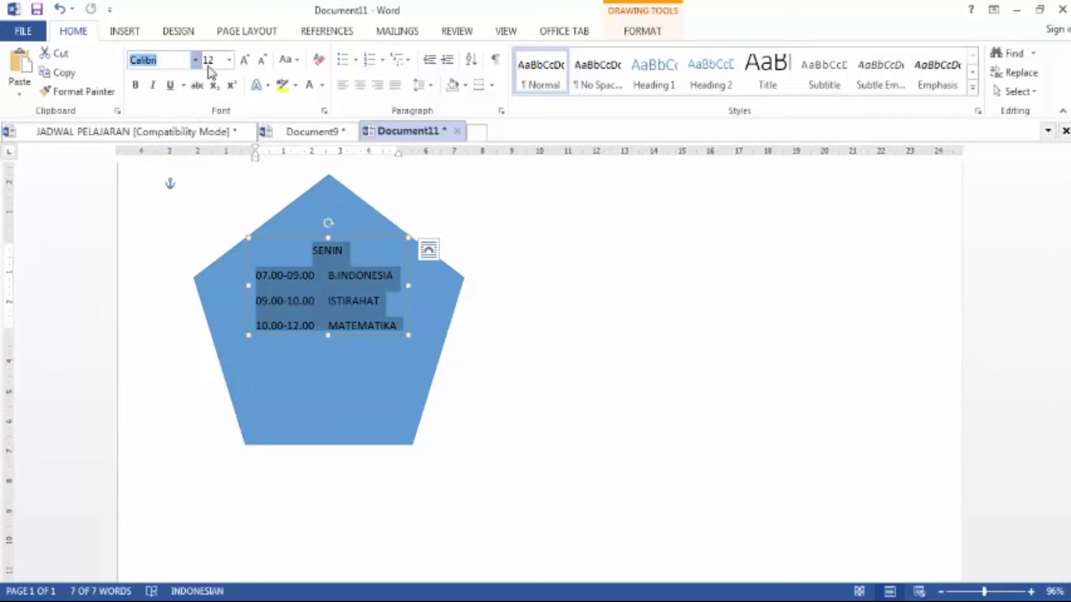
click(195, 59)
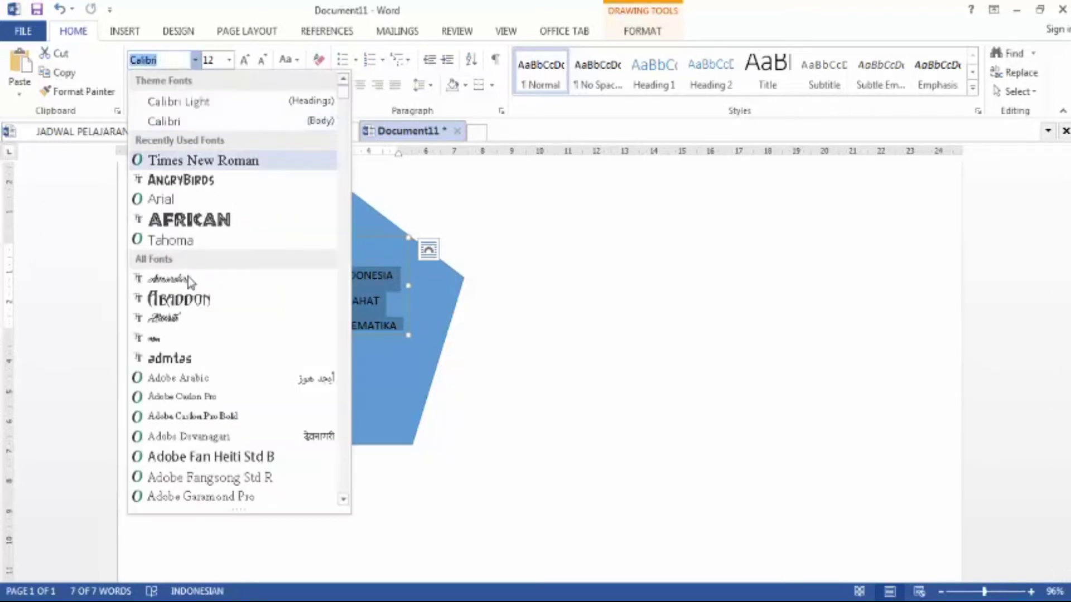
click(194, 223)
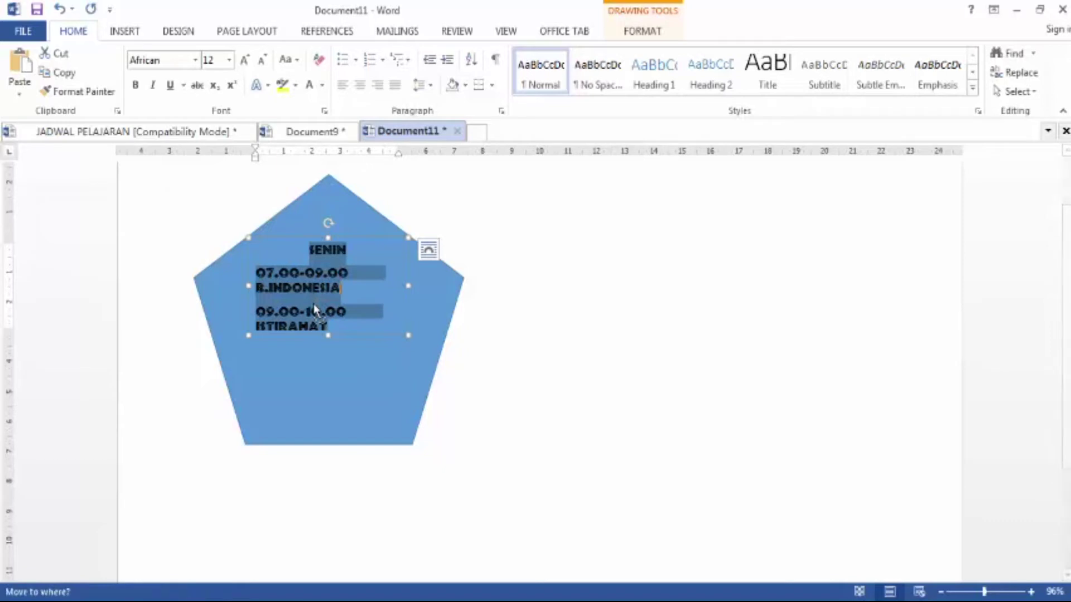
click(433, 318)
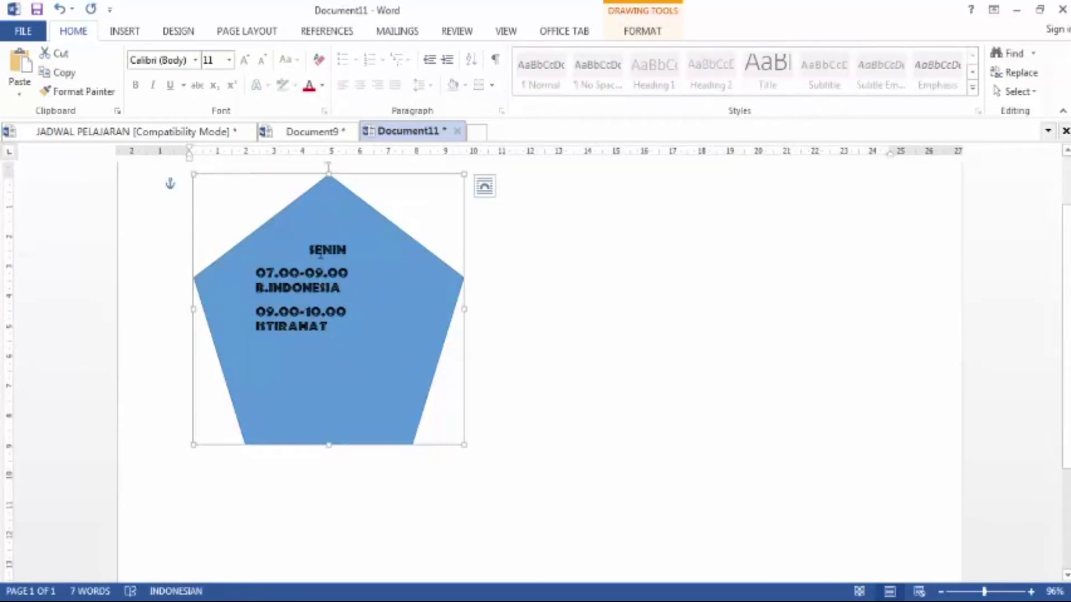
Move the timetable text box slightly down and left, and enlarge it so each time and subject fit on one line
click(307, 280)
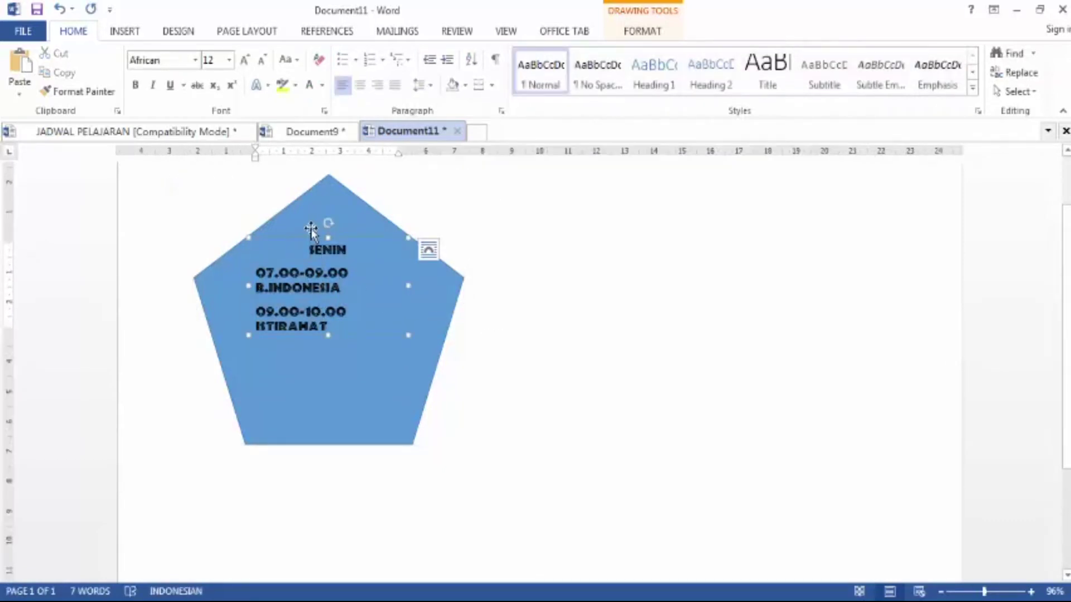
drag(310, 237, 290, 261)
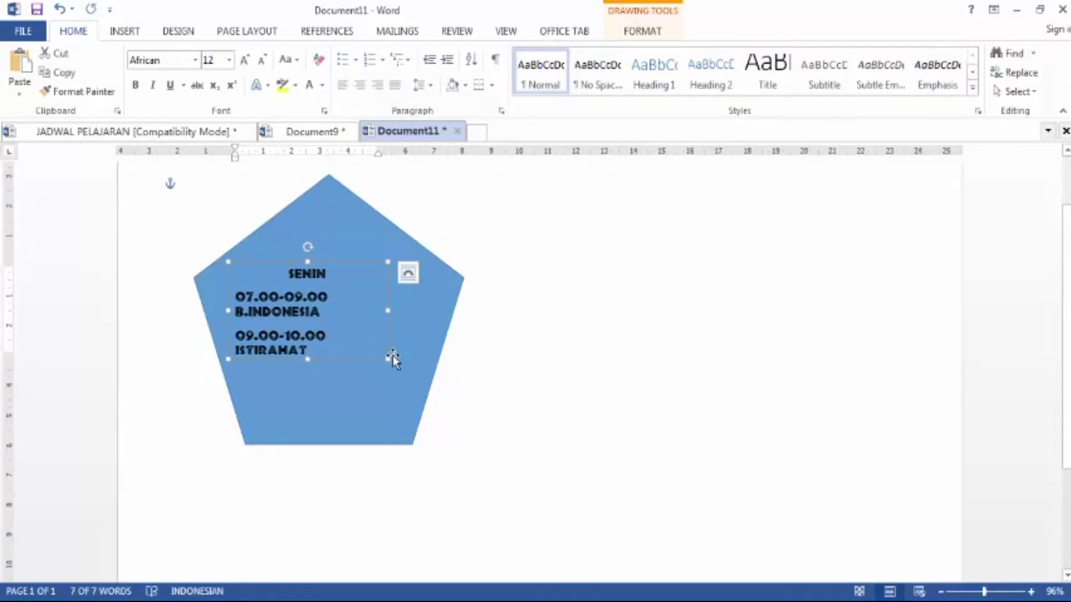
drag(389, 357, 466, 402)
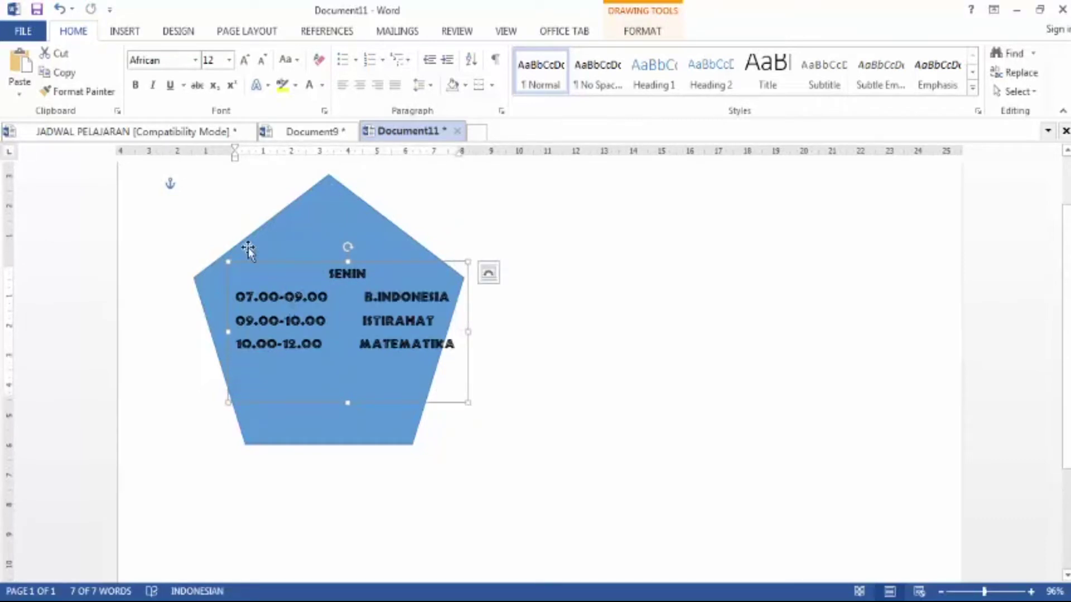
click(153, 243)
click(495, 335)
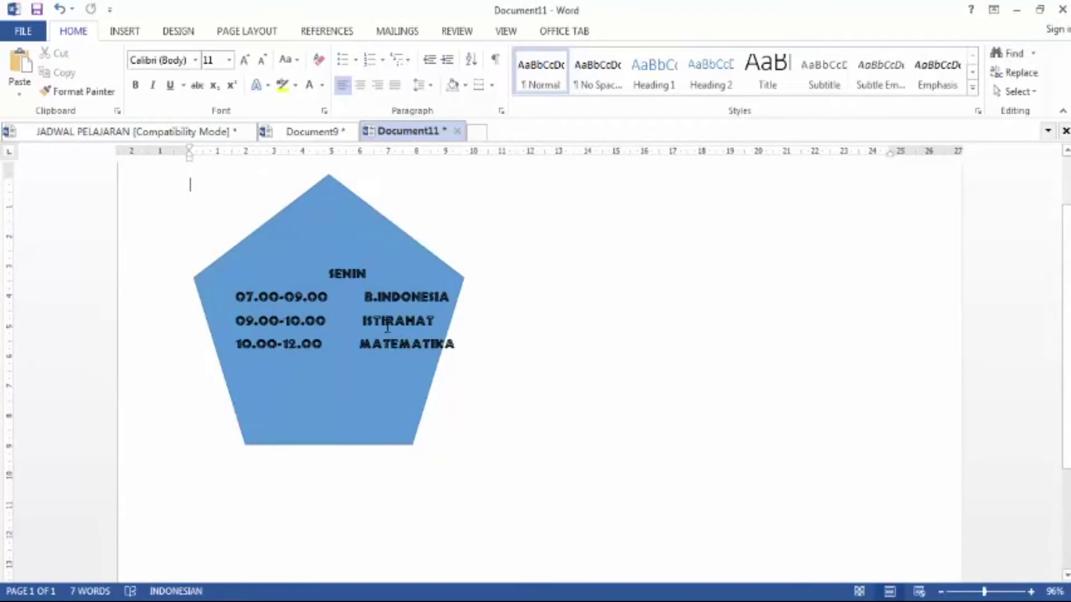
Shift the timetable text box slightly left so its lines sit within the pentagon
click(386, 296)
drag(357, 262, 341, 263)
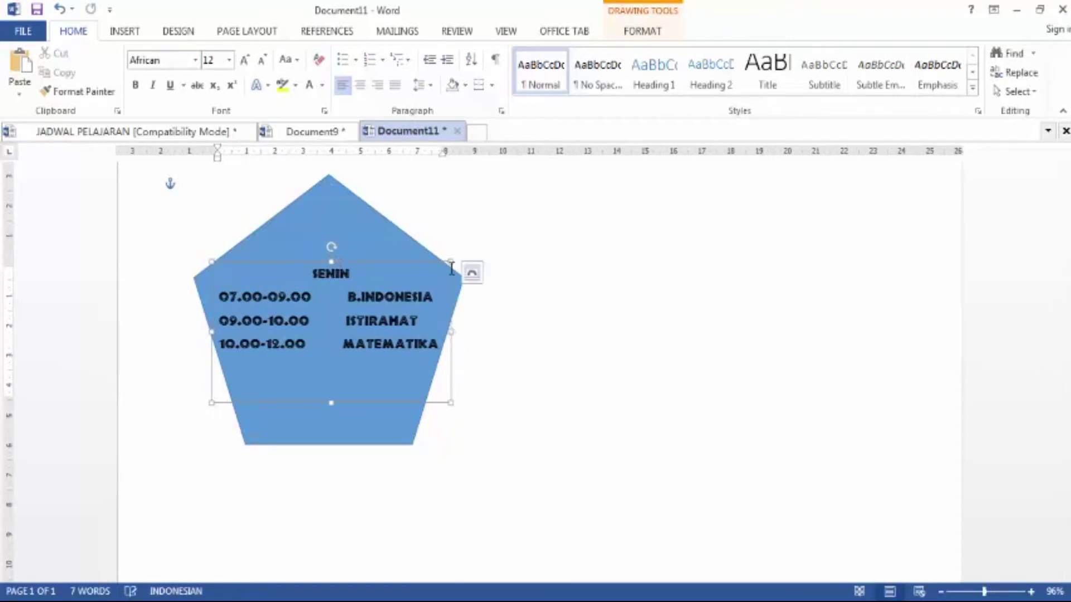
click(634, 294)
scroll(706, 351, down, 2)
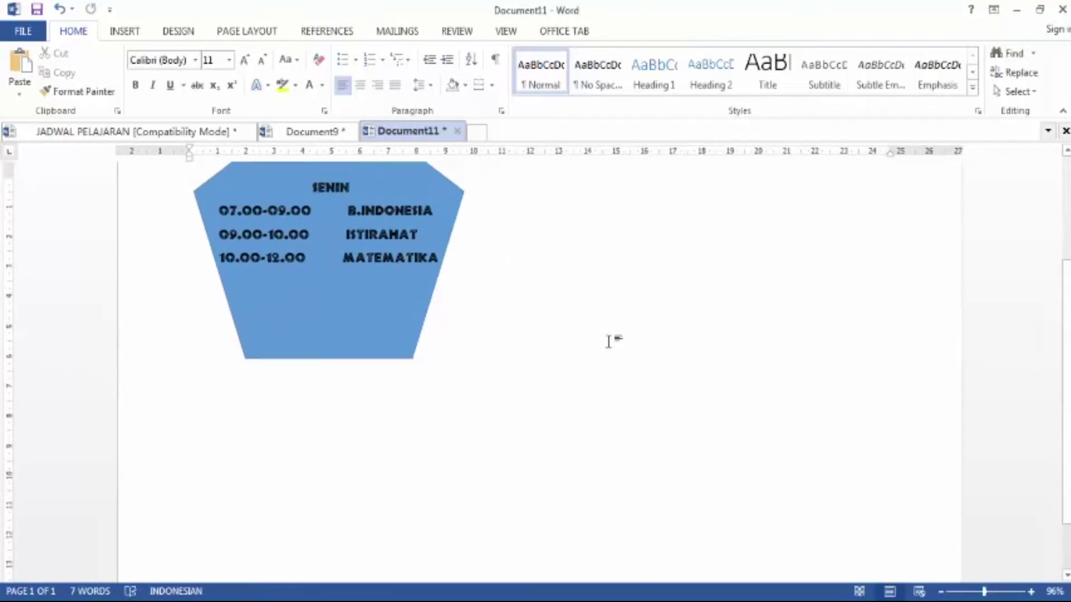
scroll(610, 341, up, 2)
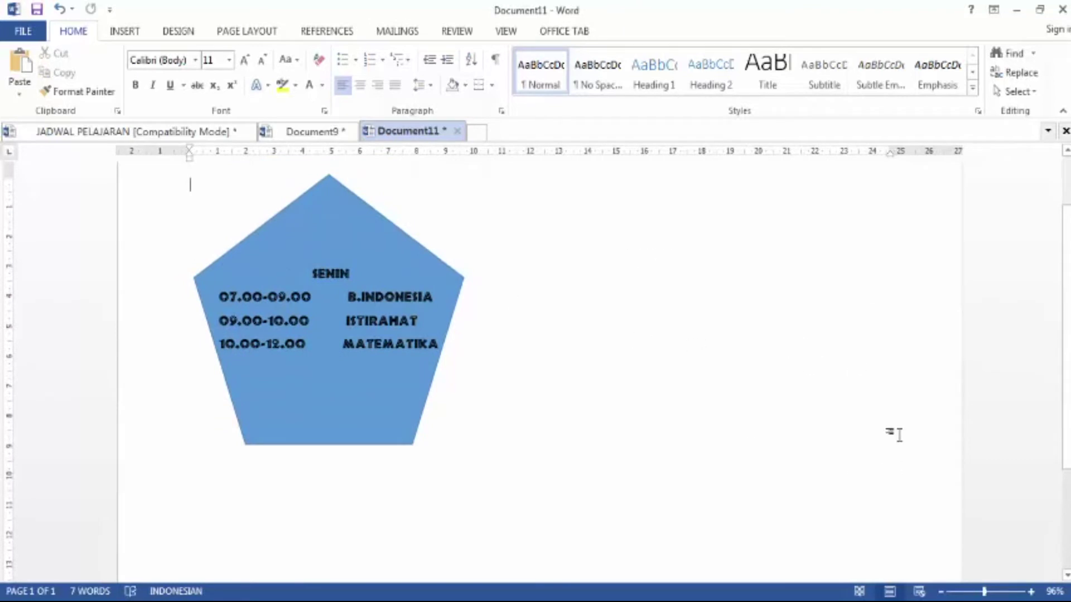
click(122, 34)
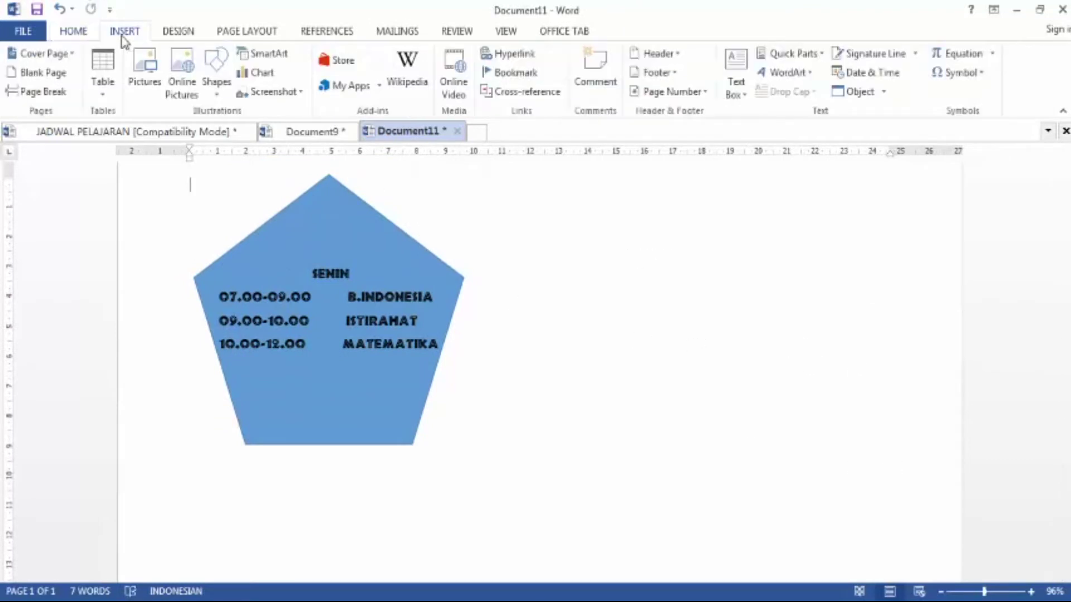
click(217, 92)
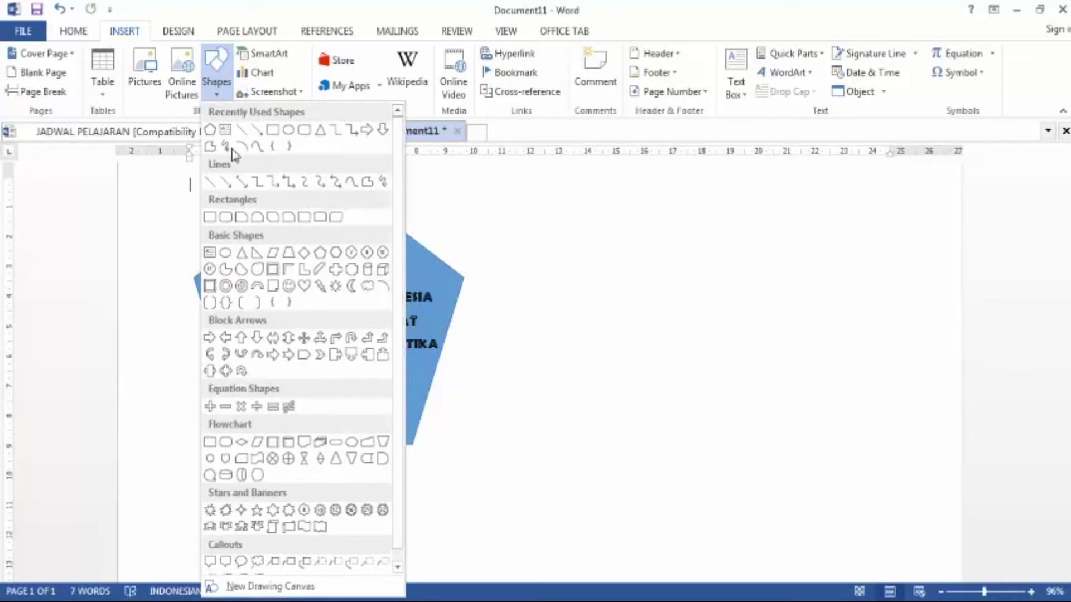
scroll(342, 290, down, 1)
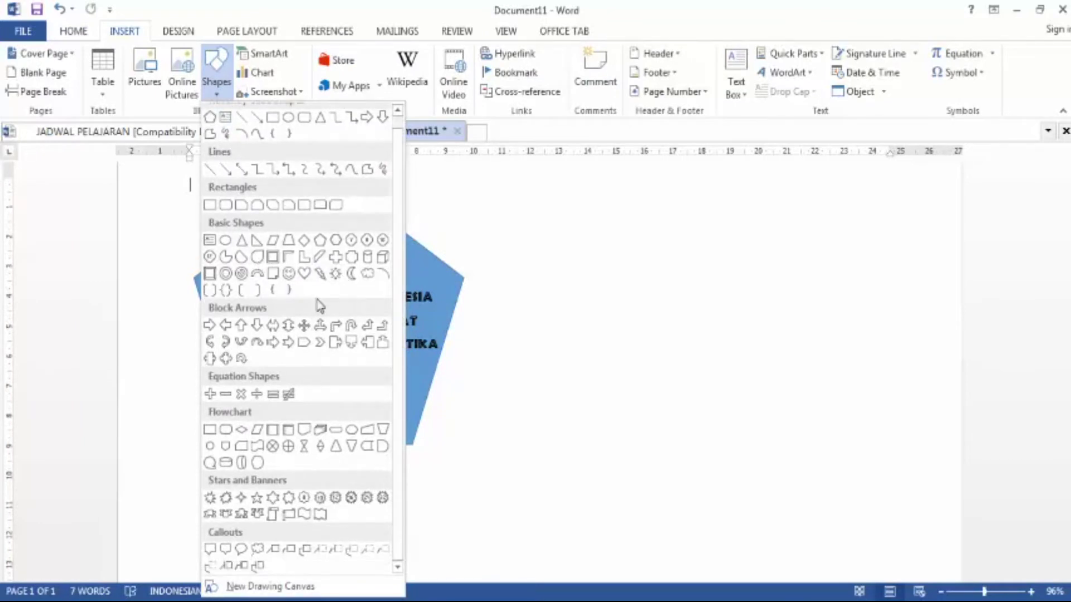
scroll(313, 292, up, 1)
click(535, 270)
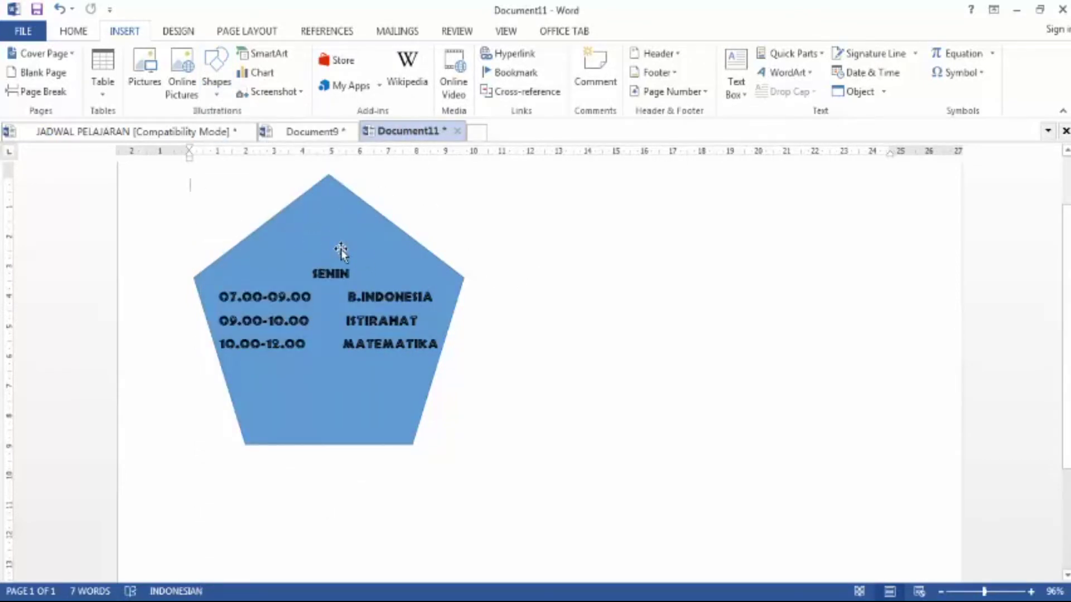
Add the heading JADWAL SEKOLAH at the start of the page, with SDN 1 KOTA TANGERANG SELATAN on the line below
scroll(341, 249, up, 3)
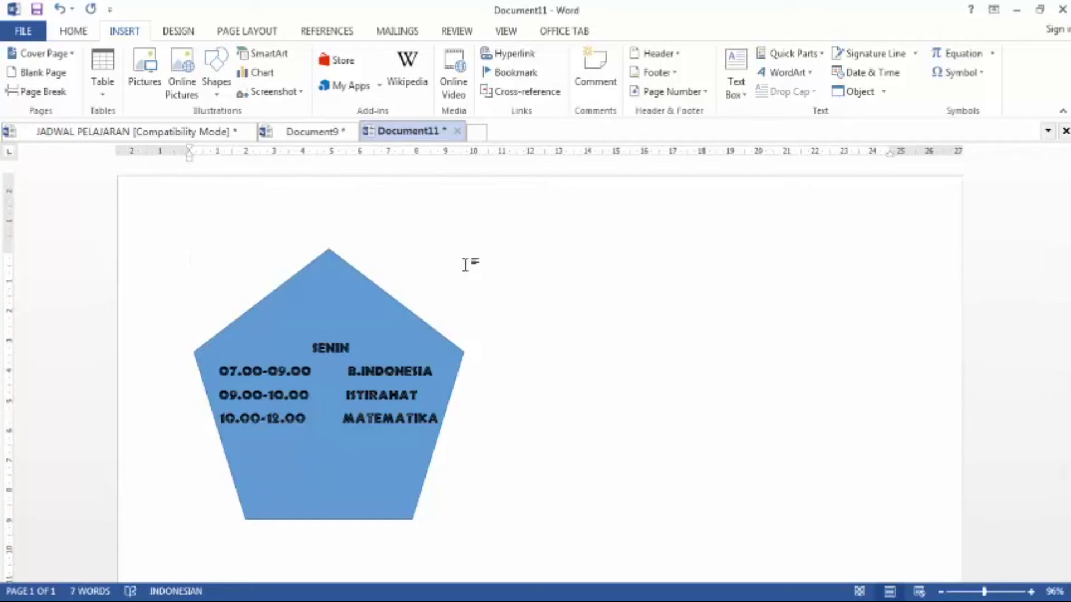
text(JADWAL SEKOLAH)
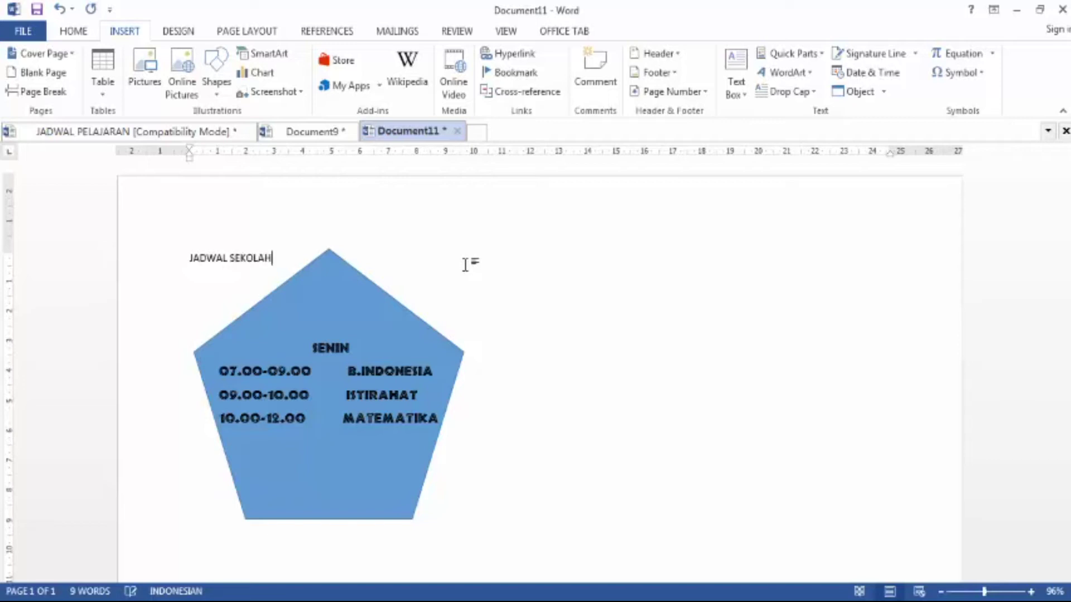
key(Return)
text(SDN 1 KOTA TANGER)
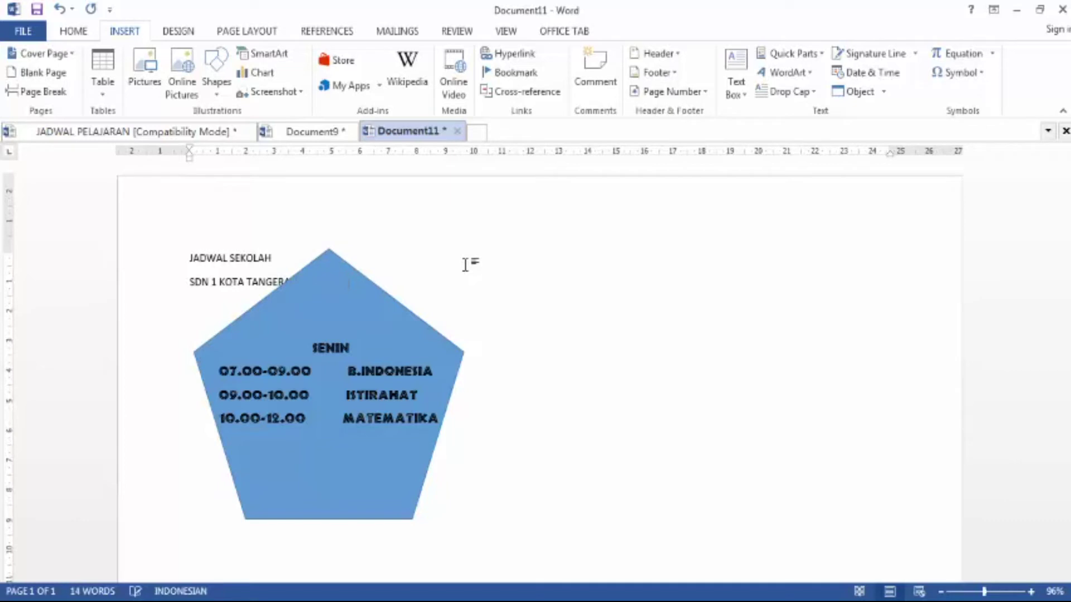
key(ctrl+a)
click(533, 311)
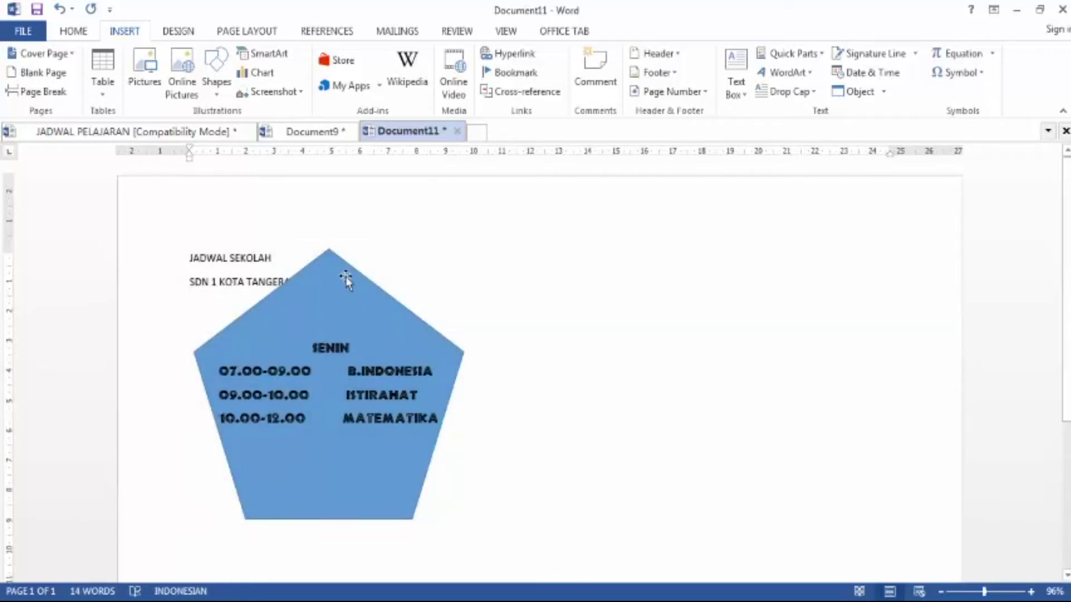
Center both heading lines, JADWAL SEKOLAH and SDN 1 KOTA TANGERANG SELATAN, on the page
click(73, 31)
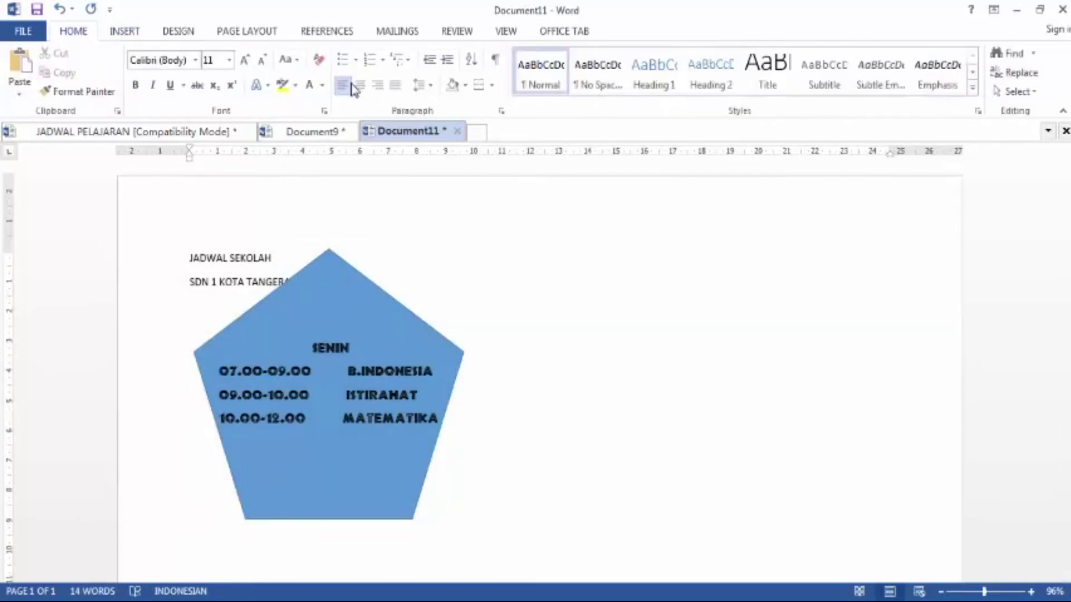
click(360, 86)
click(254, 258)
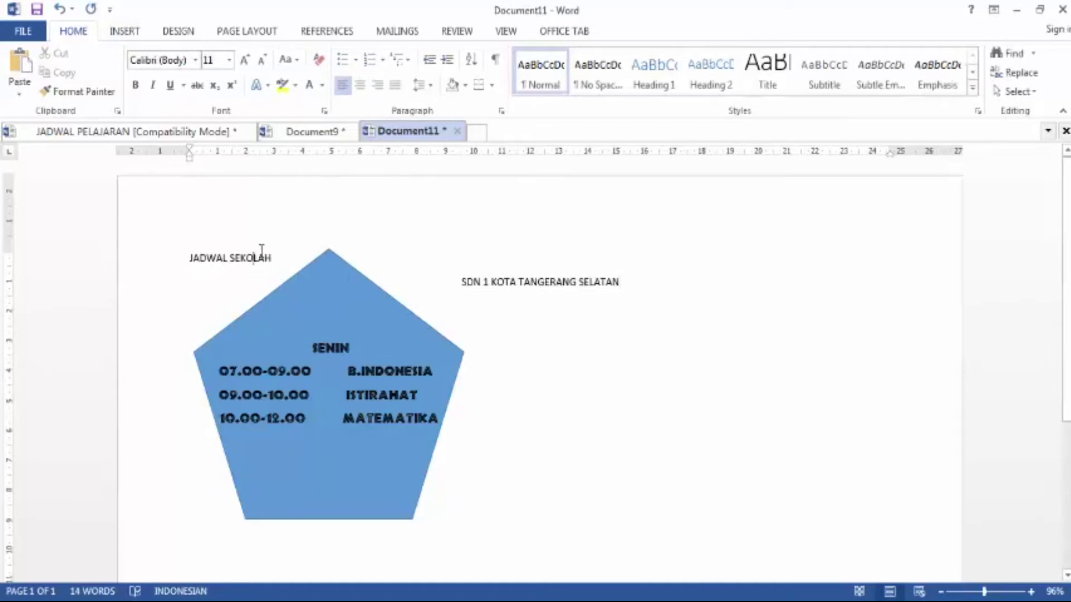
click(359, 84)
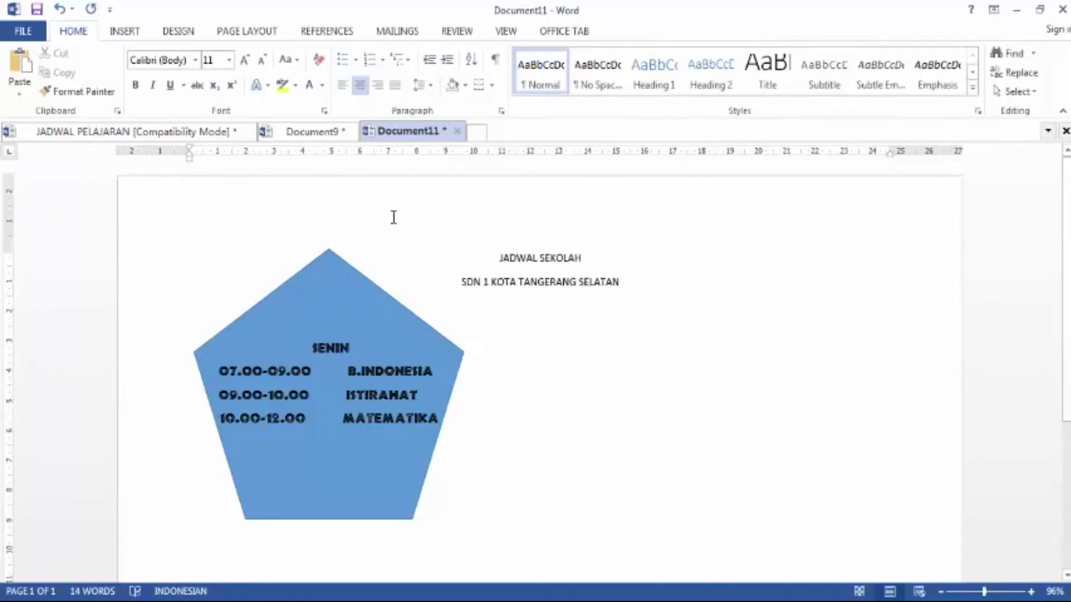
Move the pentagon down below the heading lines and reposition the timetable text box in the middle of it
scroll(393, 216, down, 3)
scroll(393, 217, down, 2)
scroll(417, 168, up, 3)
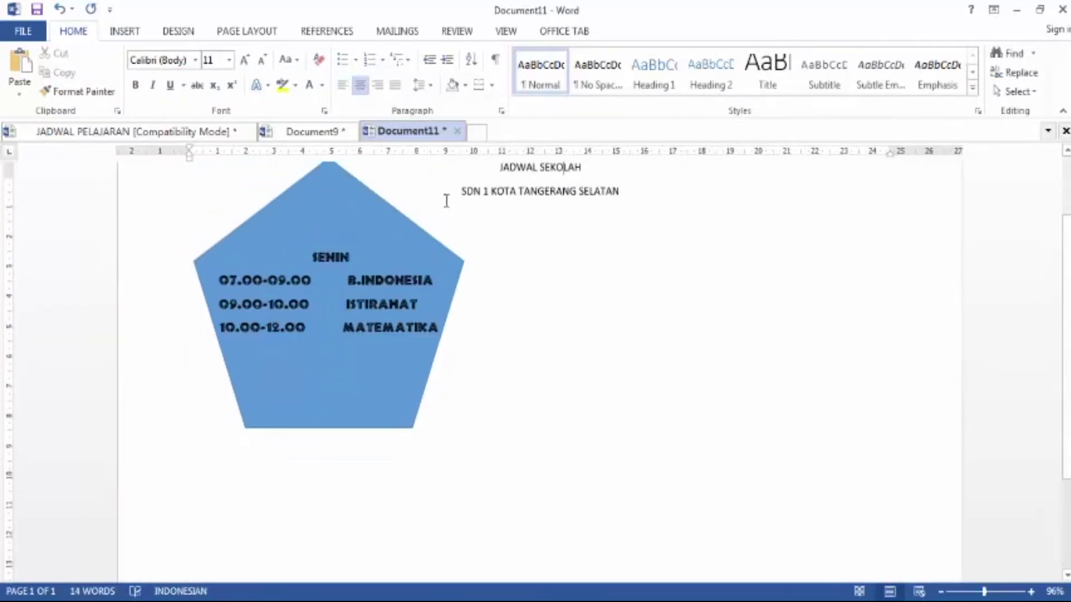
click(361, 303)
mouse_move(361, 302)
mouse_down()
mouse_move(361, 363)
mouse_move(357, 284)
mouse_up()
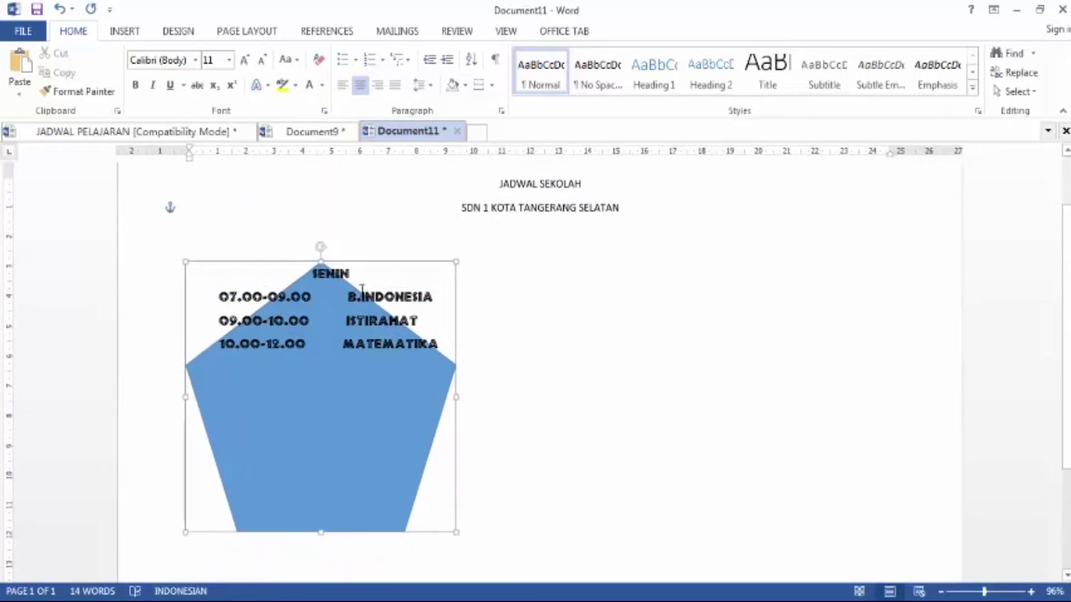
click(378, 314)
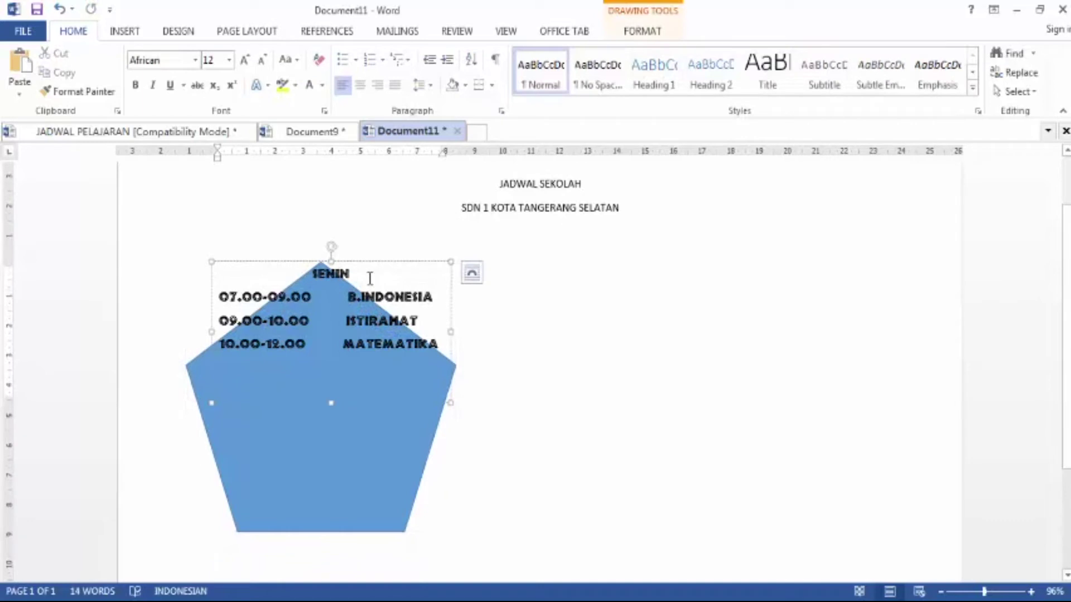
drag(370, 263, 363, 352)
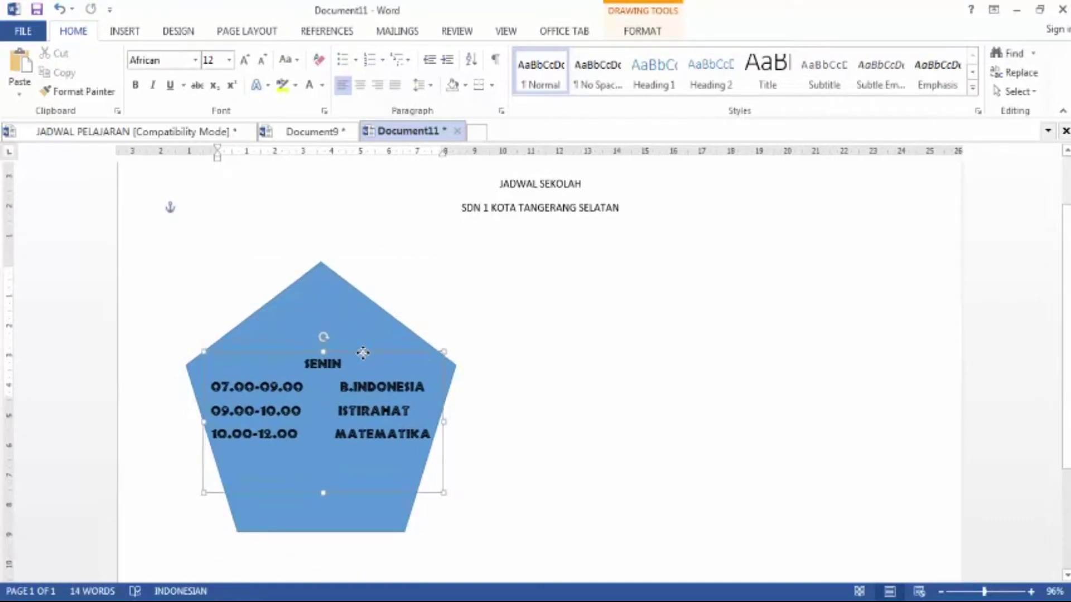
Enlarge the blue pentagon slightly by pulling its upper corner outward while keeping its base in place
click(508, 340)
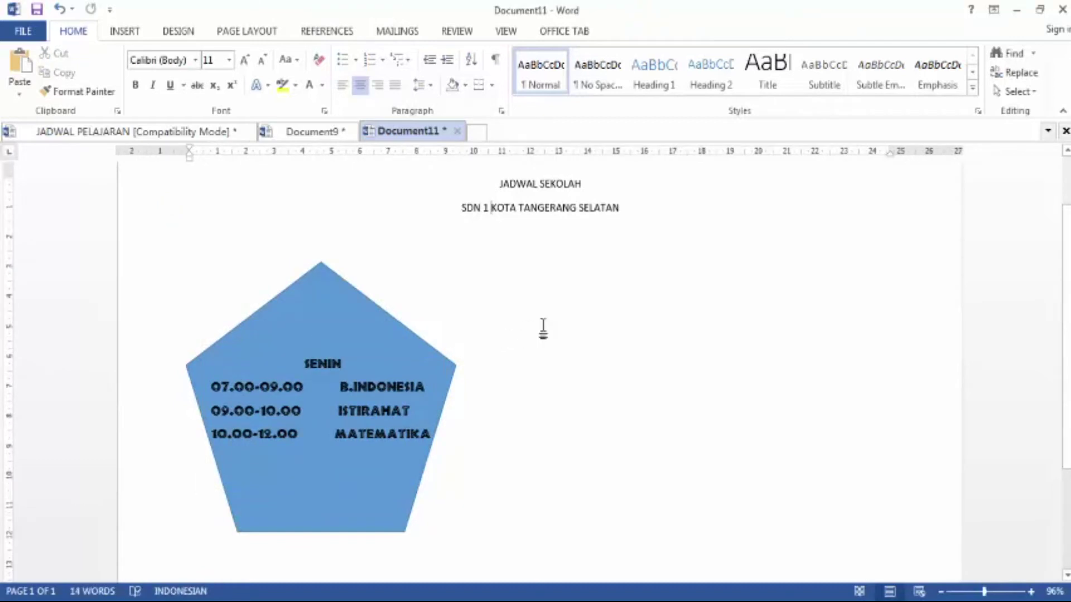
click(390, 318)
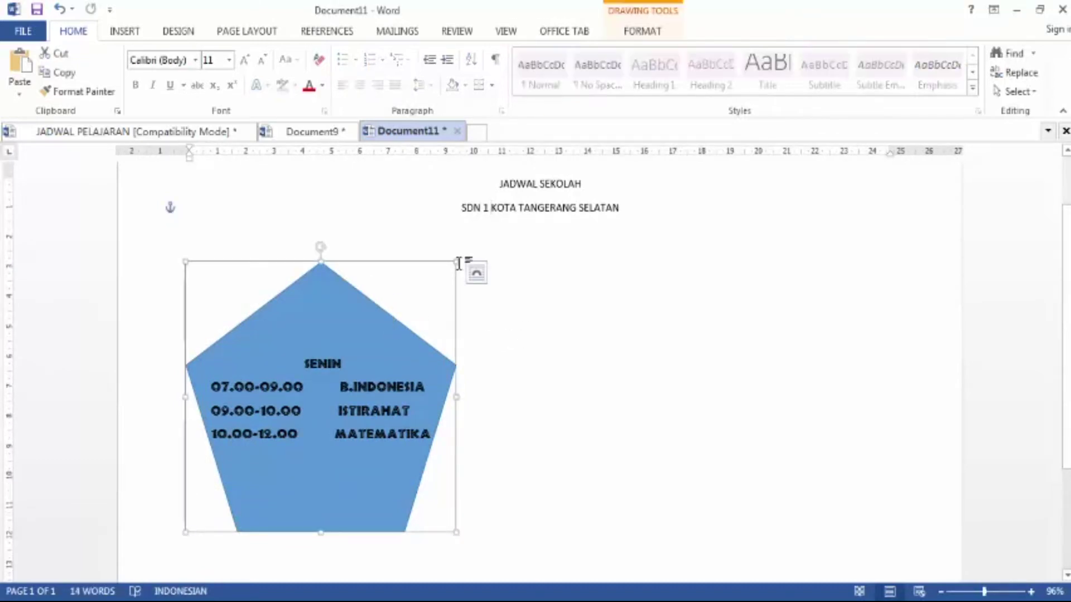
drag(457, 263, 466, 288)
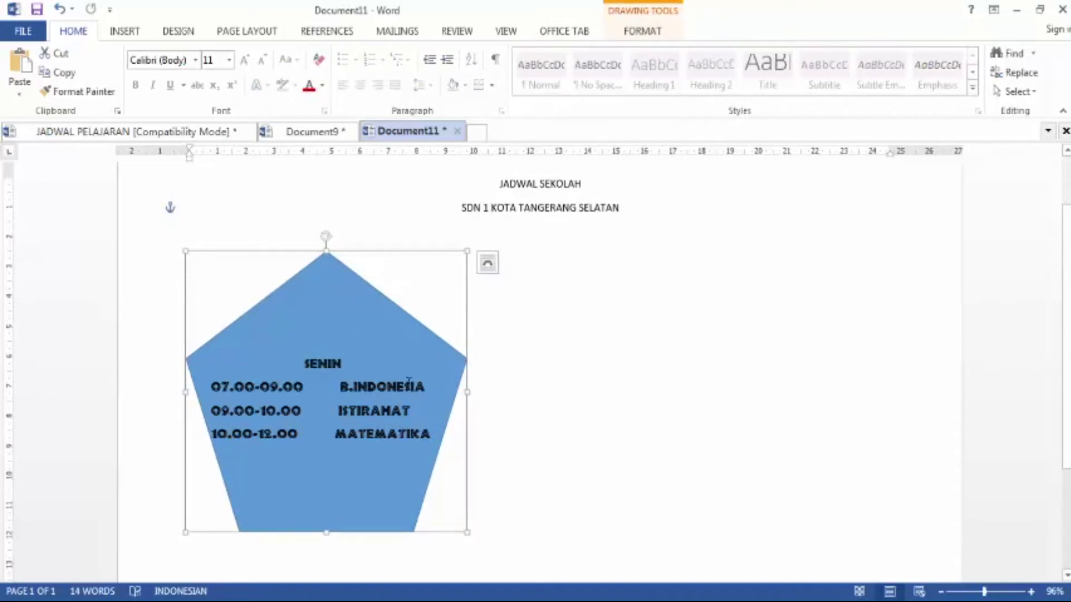
Move the SENIN timetable text box slightly up inside the enlarged pentagon
click(389, 385)
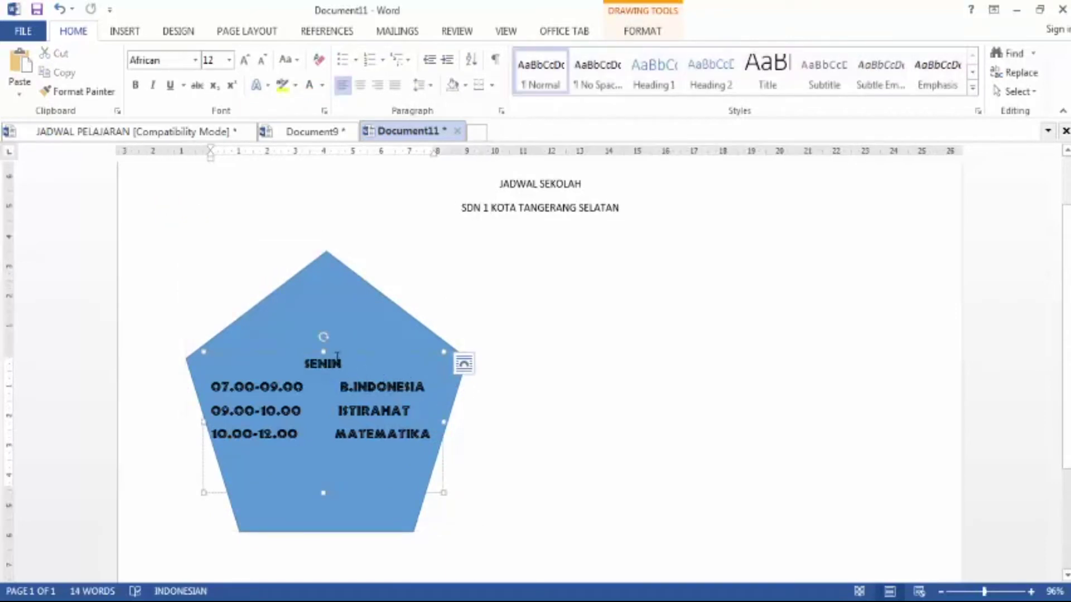
click(577, 357)
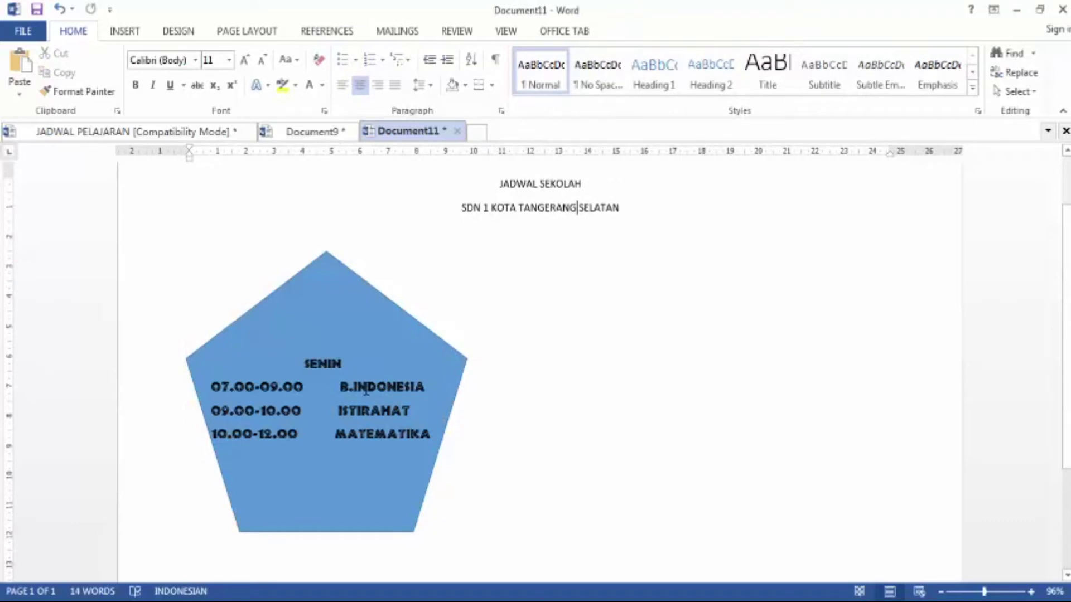
click(333, 366)
drag(330, 350, 329, 331)
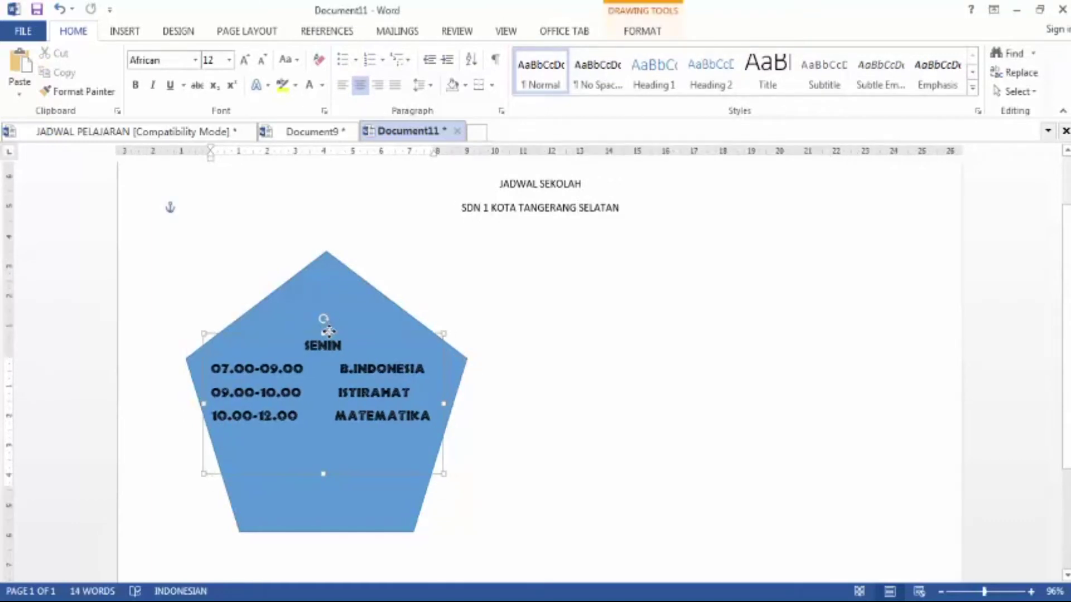
click(580, 387)
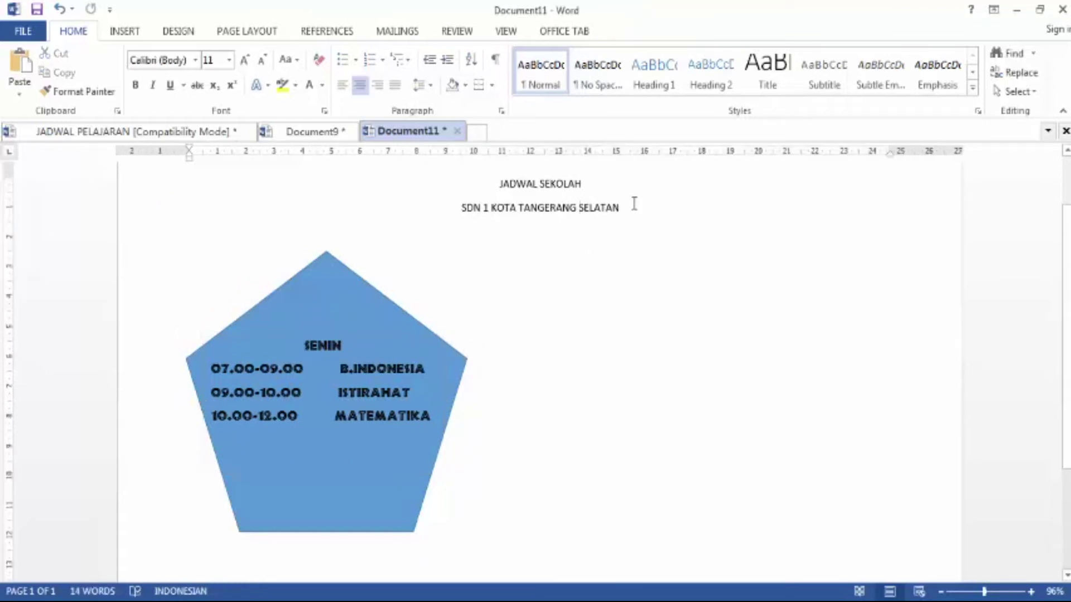
scroll(634, 206, up, 1)
drag(629, 251, 502, 219)
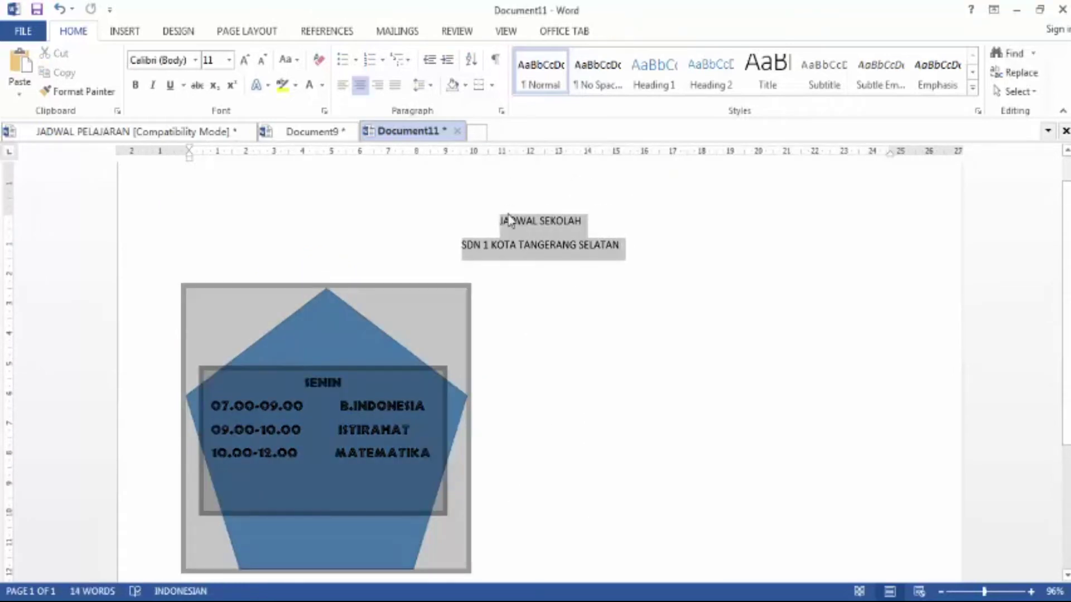
click(510, 221)
drag(634, 244, 507, 215)
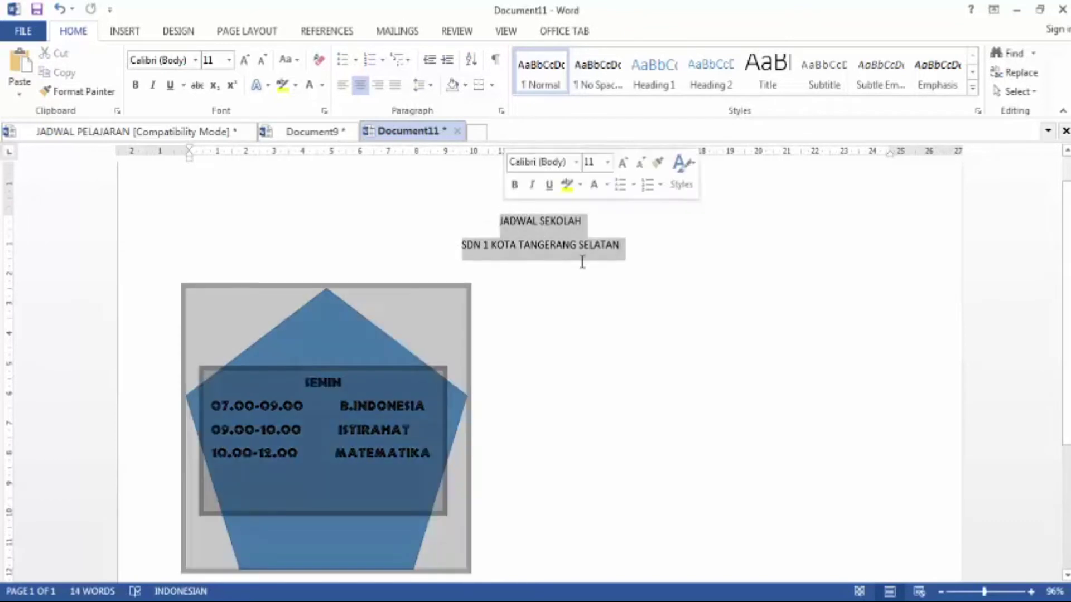
click(572, 266)
Move the pentagon slightly further down from the heading and shift the timetable text box down with it
click(338, 329)
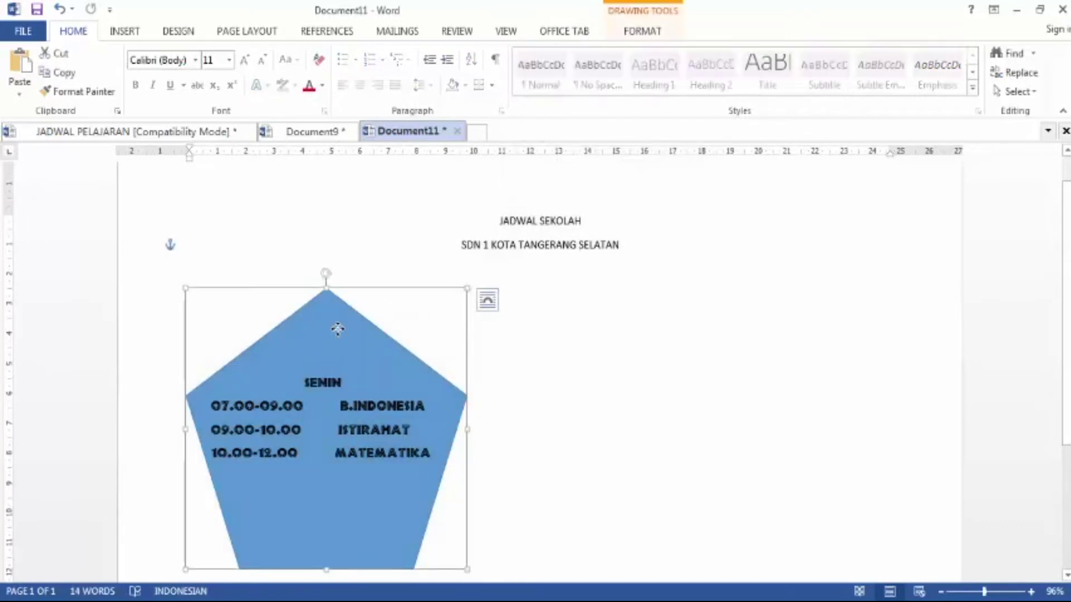
drag(335, 299, 334, 335)
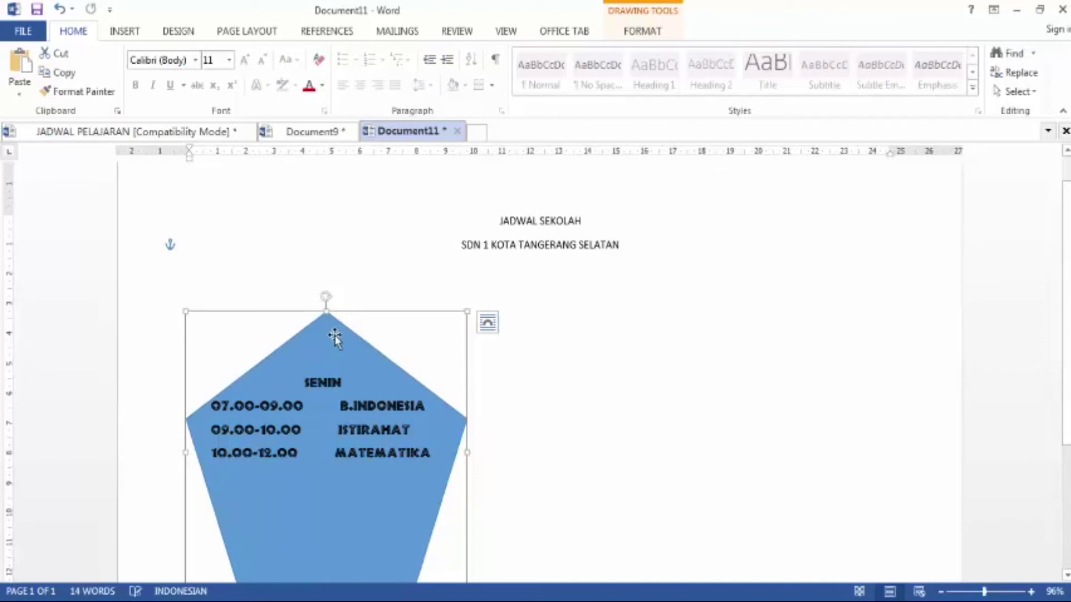
click(360, 410)
scroll(383, 337, down, 3)
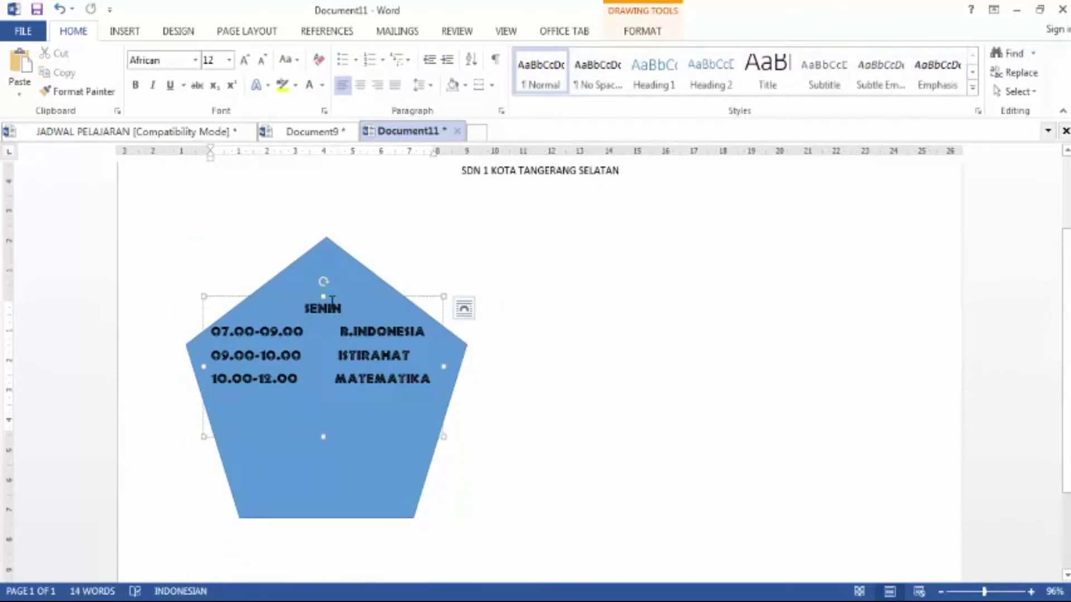
drag(333, 297, 333, 318)
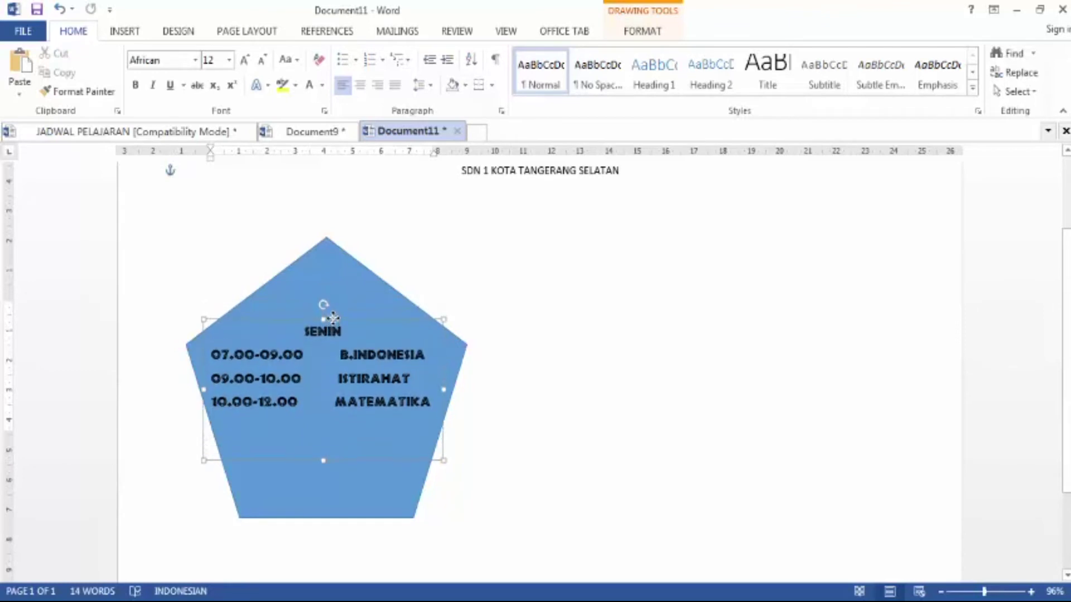
scroll(597, 282, up, 5)
mouse_move(624, 282)
mouse_down()
mouse_move(548, 245)
mouse_move(500, 256)
mouse_move(620, 282)
mouse_move(604, 264)
mouse_move(621, 277)
mouse_up()
click(500, 256)
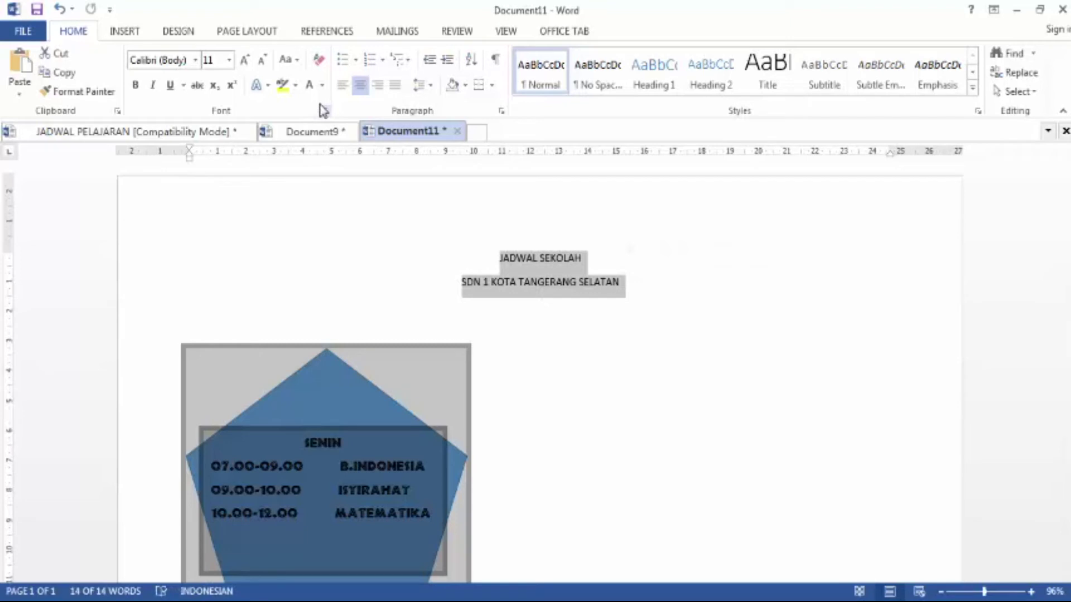
click(78, 91)
key(Escape)
click(544, 258)
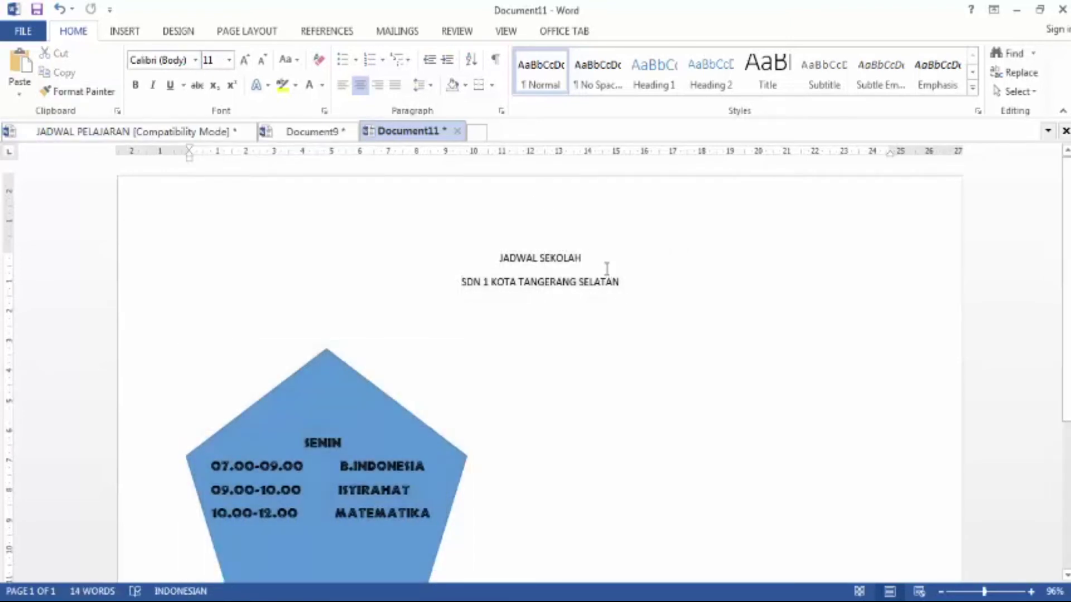
Set the font size of both heading lines, JADWAL SEKOLAH and SDN 1 KOTA TANGERANG SELATAN, to 26
scroll(608, 245, down, 3)
scroll(629, 186, up, 2)
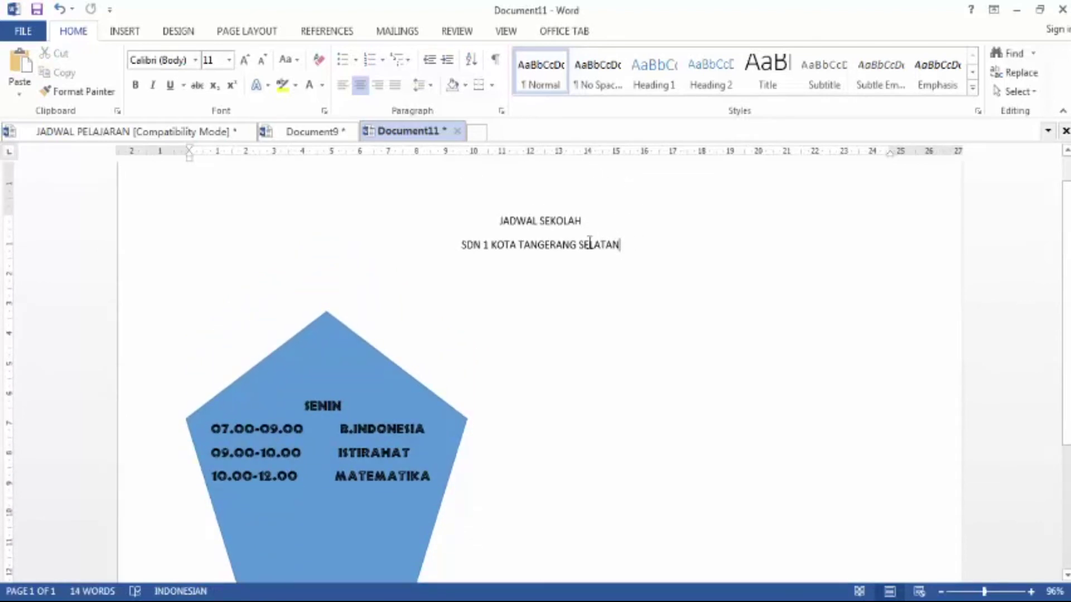
drag(606, 245, 514, 221)
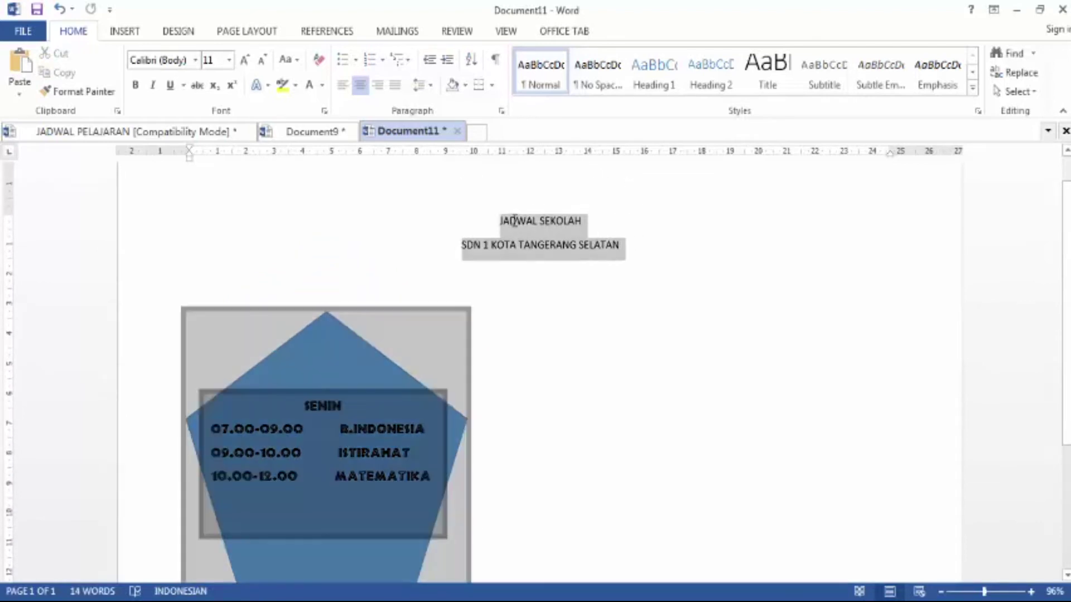
click(229, 60)
click(211, 253)
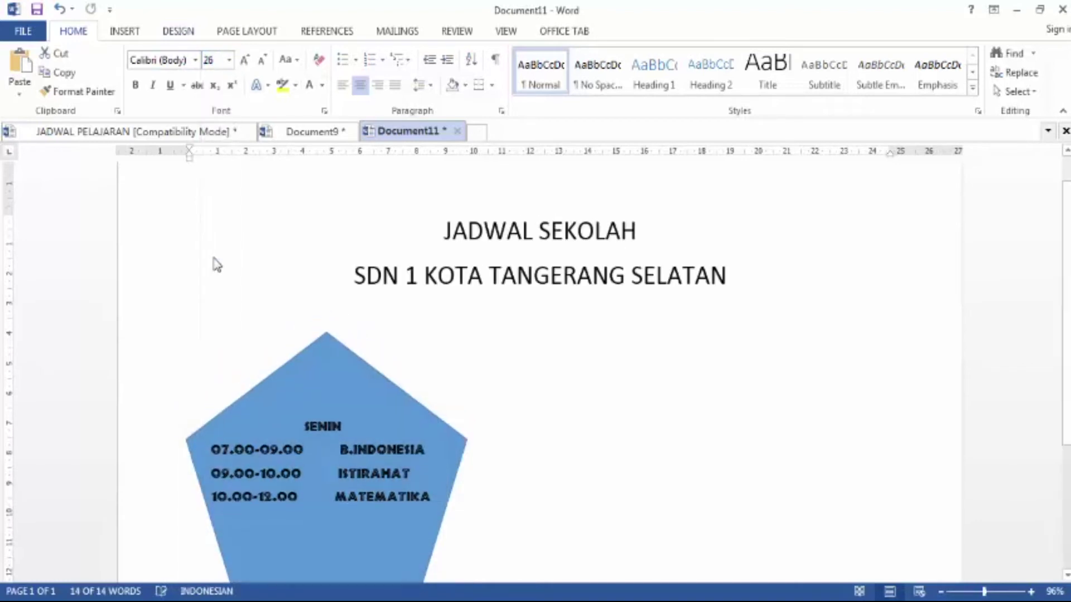
Insert two blank lines after the heading line SDN 1 KOTA TANGERANG SELATAN
click(758, 279)
key(Return)
key(Return)
Move the pentagon and its SENIN timetable text box down, leaving more space below the enlarged heading
scroll(536, 272, down, 1)
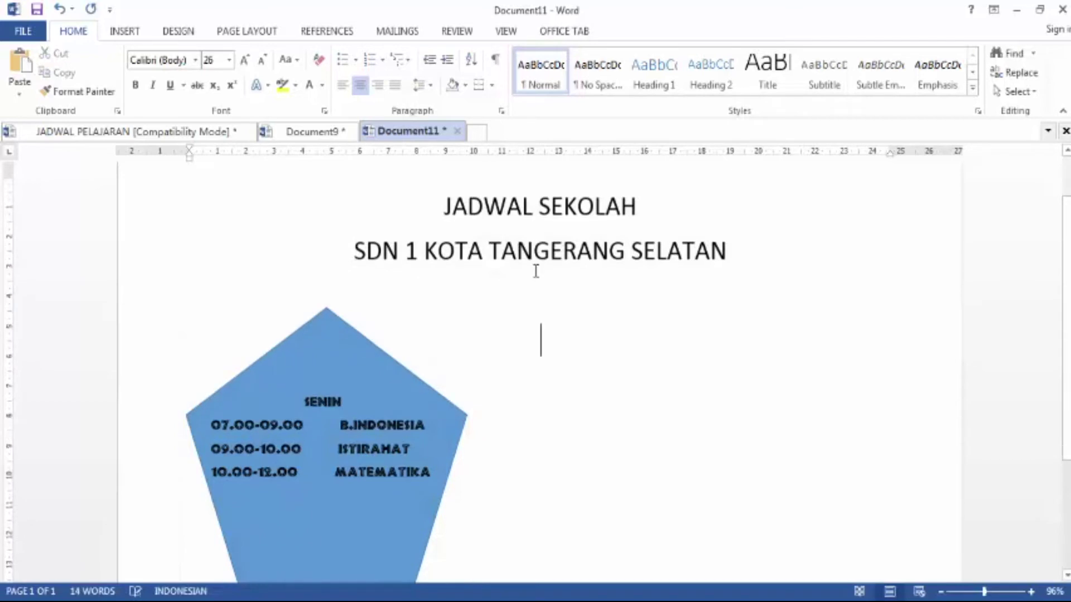
scroll(535, 272, down, 3)
click(377, 269)
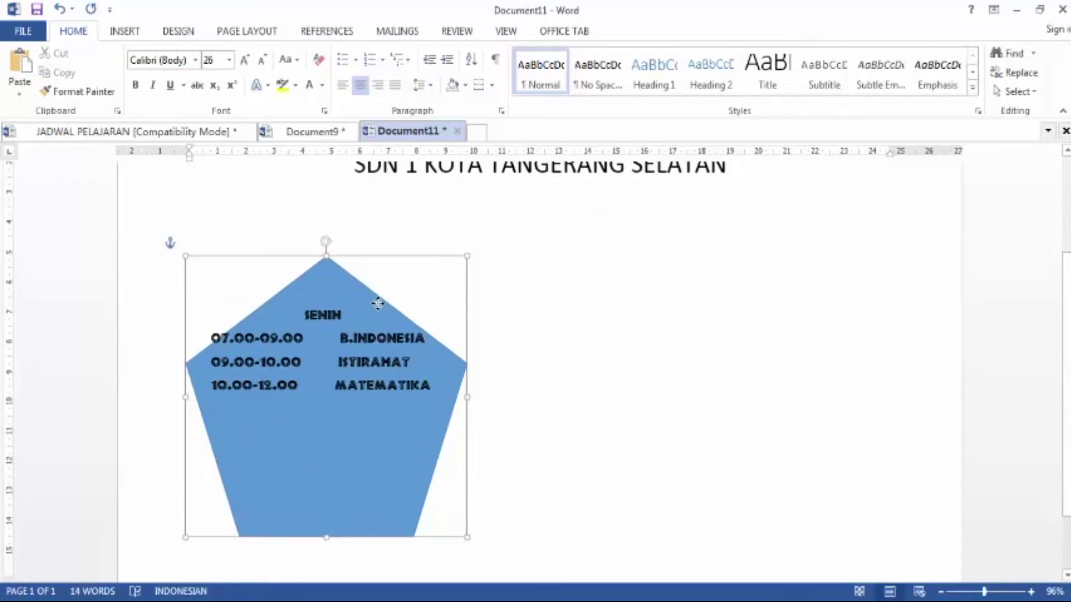
click(369, 347)
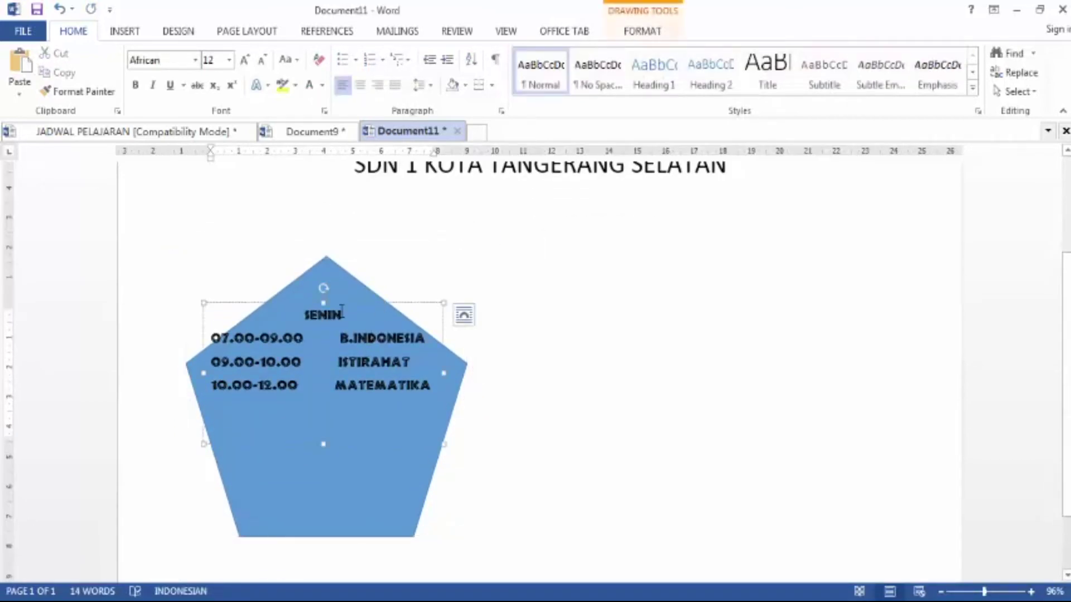
drag(339, 301, 348, 368)
click(352, 323)
Select both heading lines, JADWAL SEKOLAH and SDN 1 KOTA TANGERANG SELATAN
scroll(633, 319, up, 5)
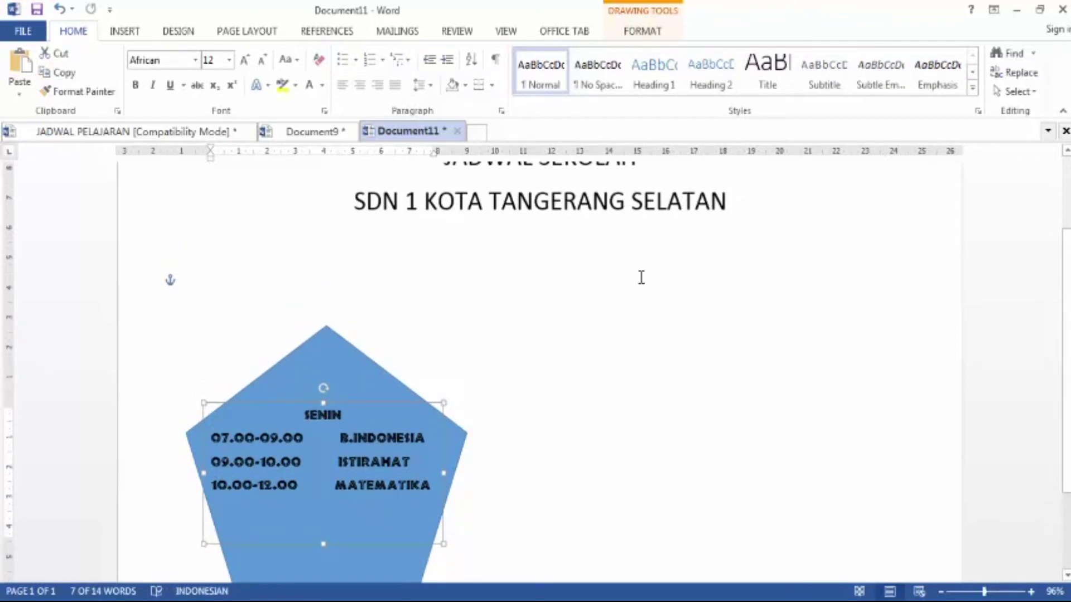
drag(725, 312, 526, 279)
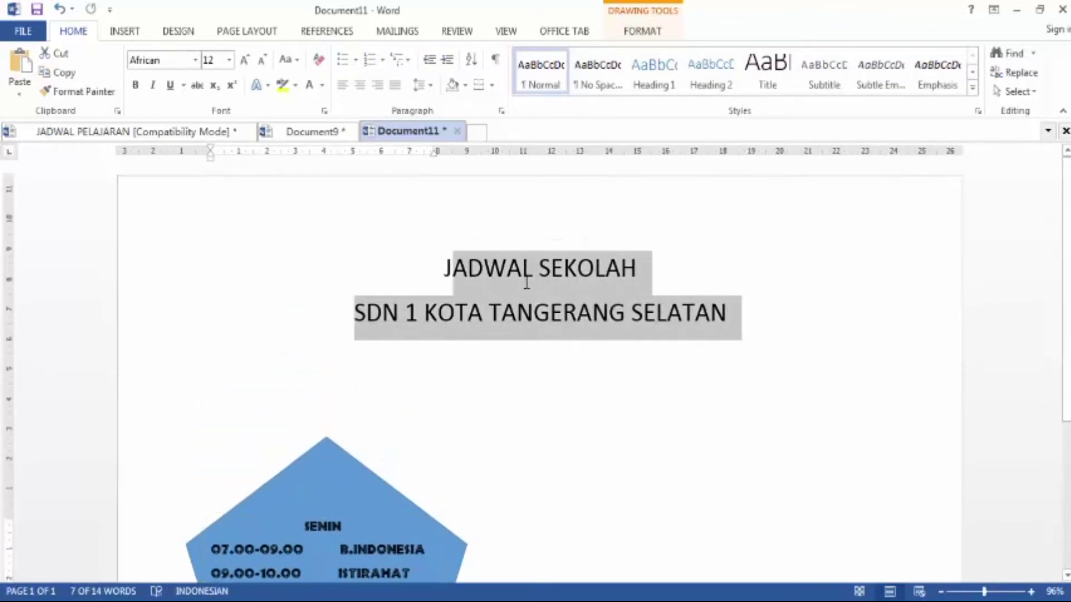
scroll(497, 332, down, 4)
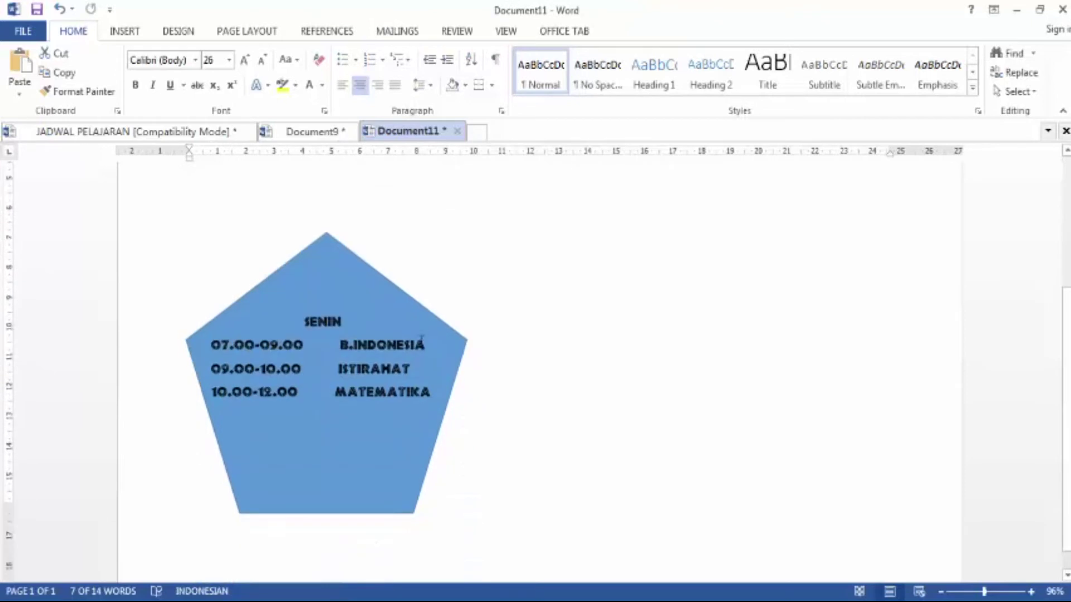
scroll(511, 269, up, 7)
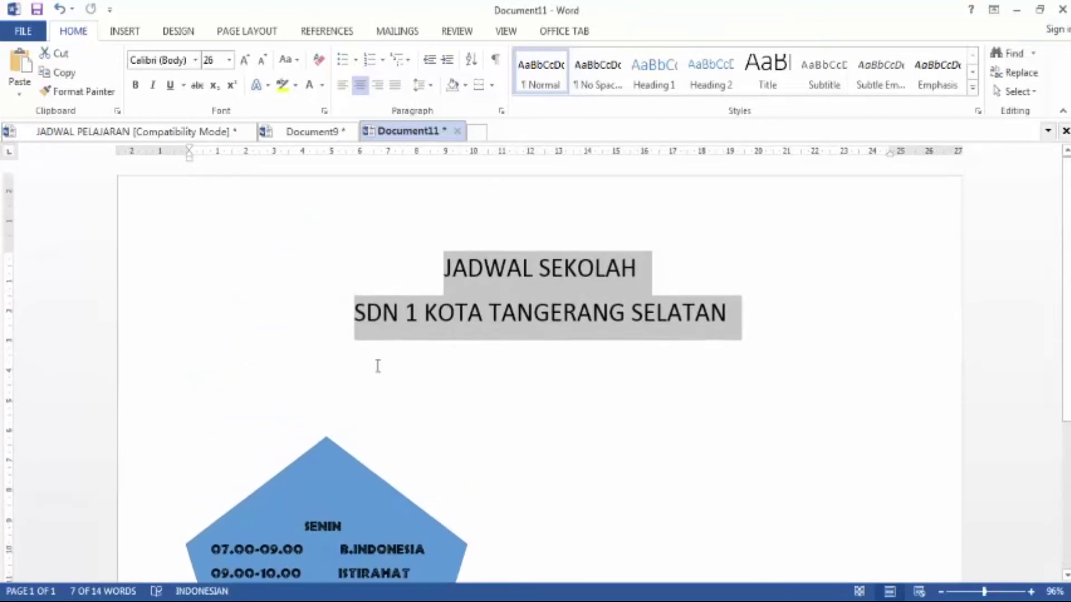
scroll(574, 355, down, 3)
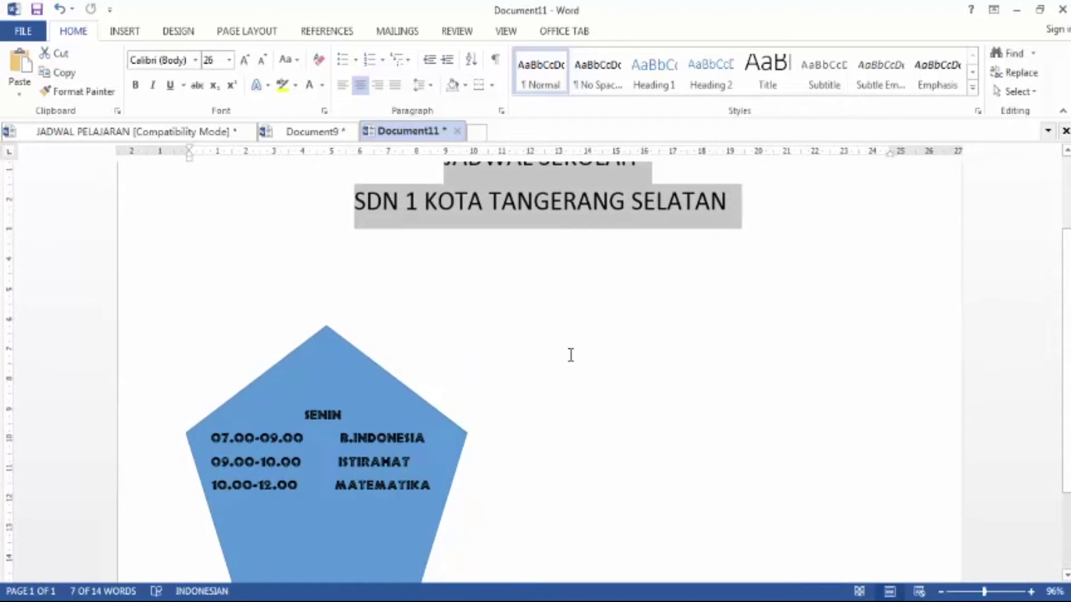
scroll(518, 312, up, 2)
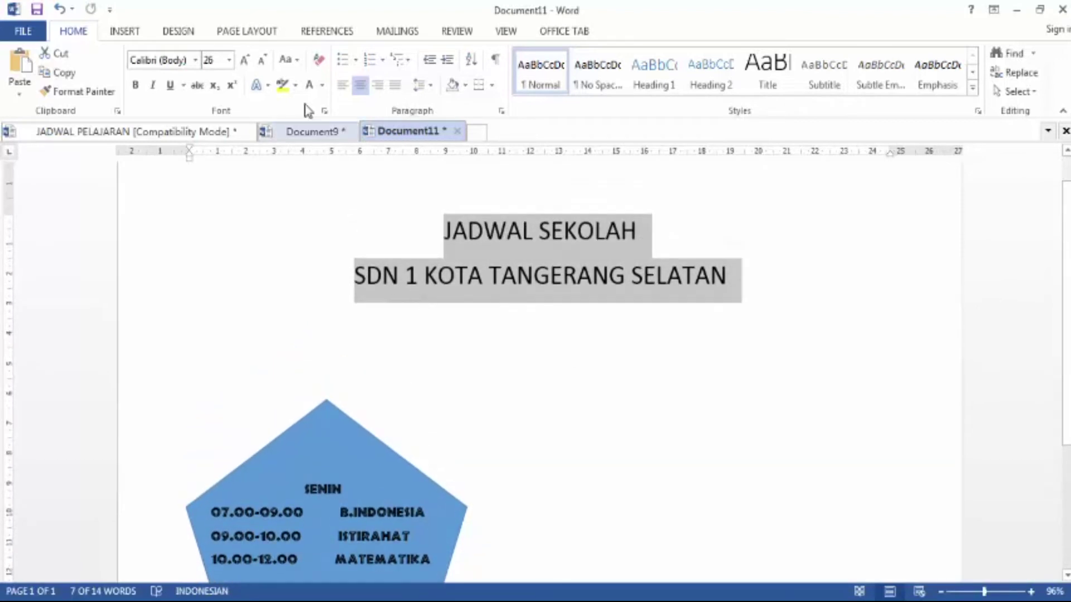
Try the slanted American Purpose Casual font on the two heading lines
click(195, 62)
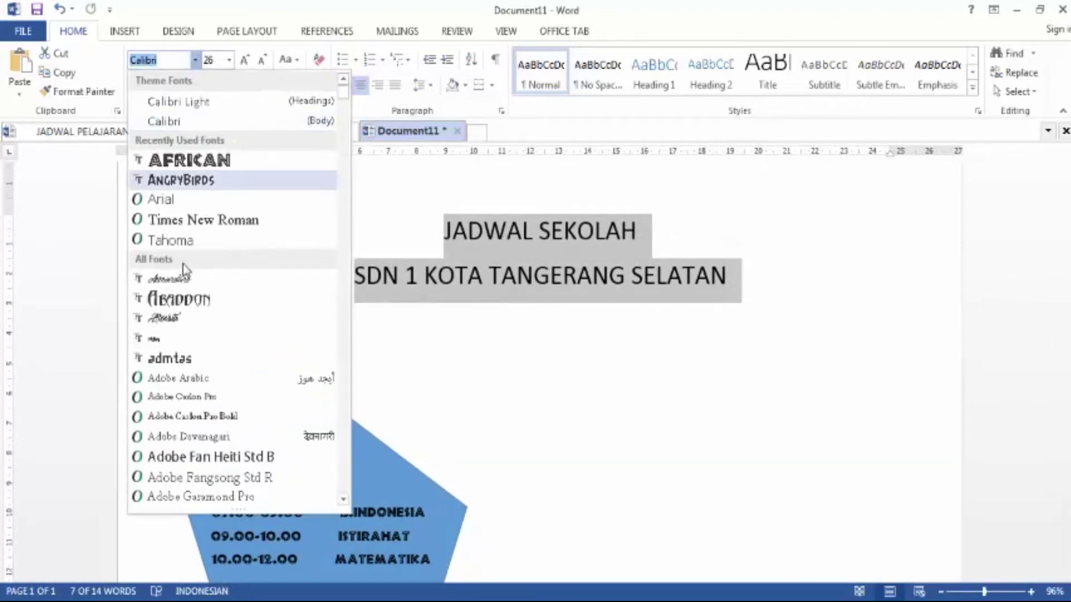
scroll(216, 295, down, 10)
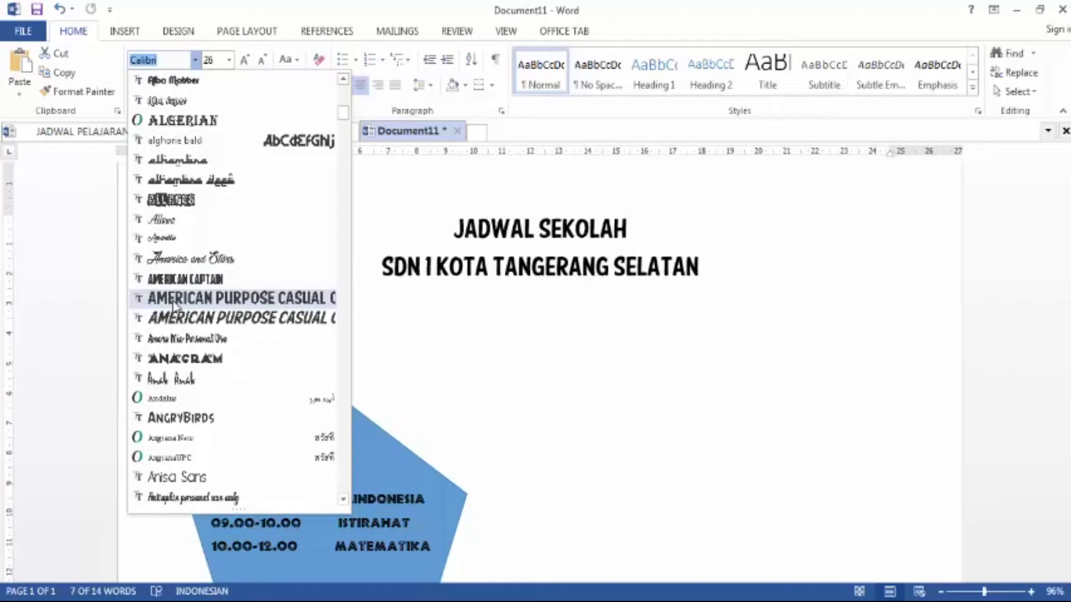
click(184, 328)
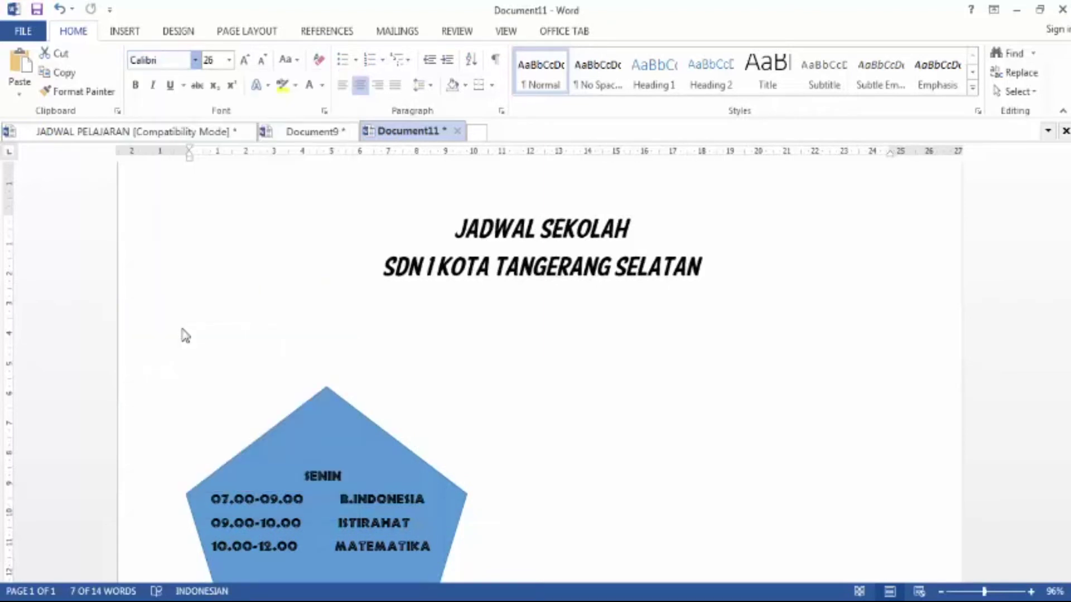
Change the font of both heading lines to Arial Black
click(195, 60)
scroll(215, 335, down, 15)
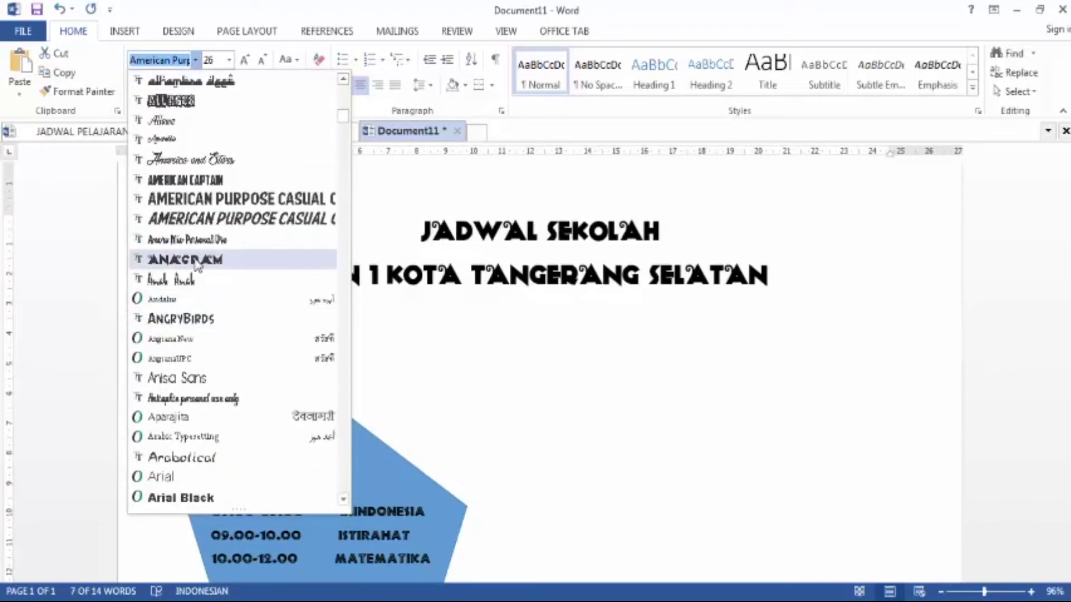
scroll(198, 265, down, 1)
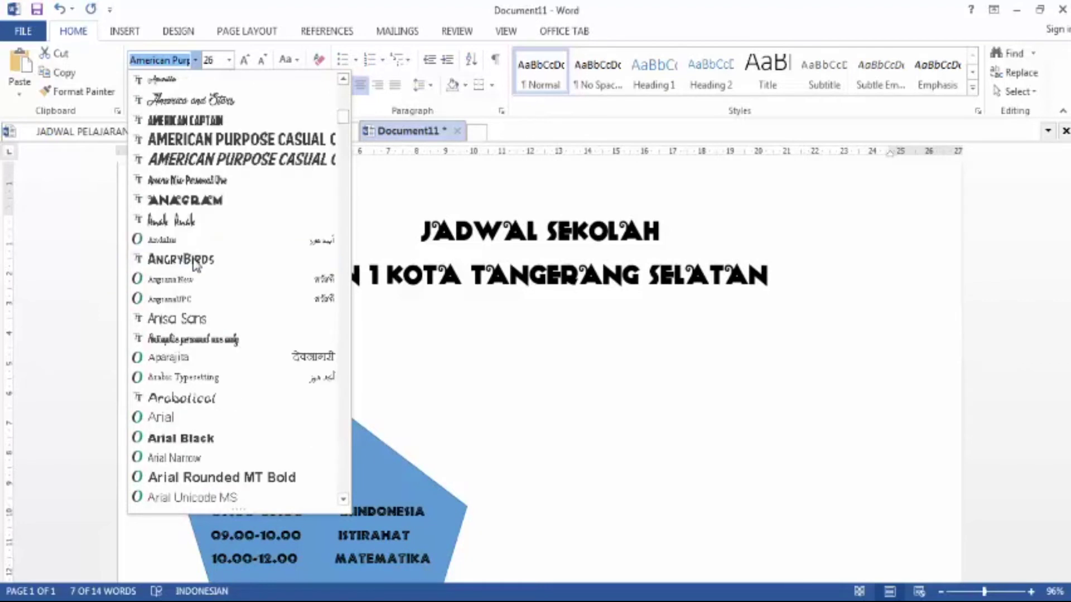
click(229, 439)
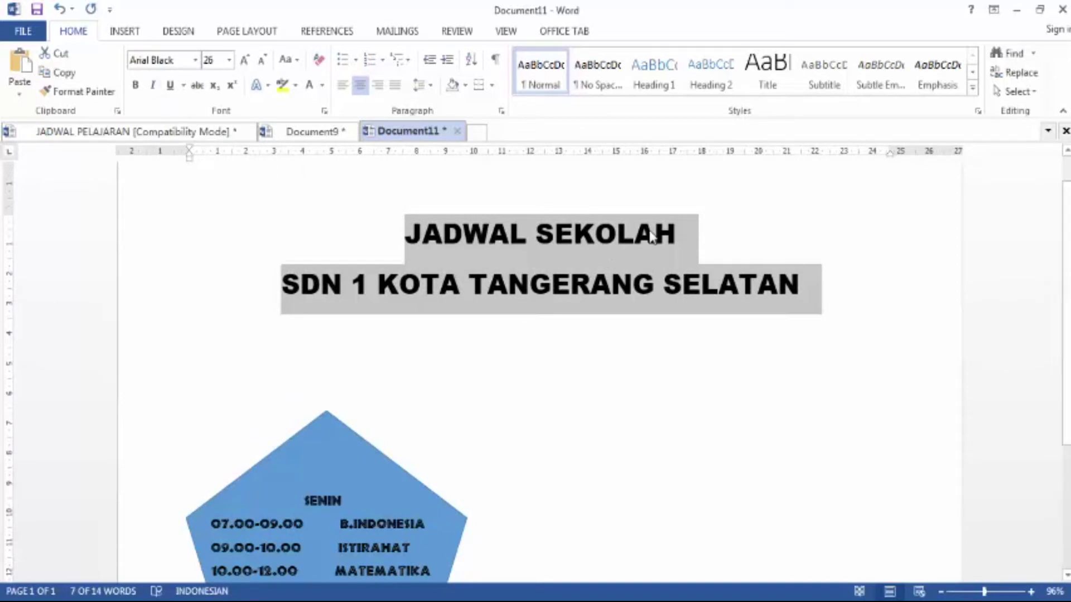
Make both heading lines italic and deselect them
click(154, 88)
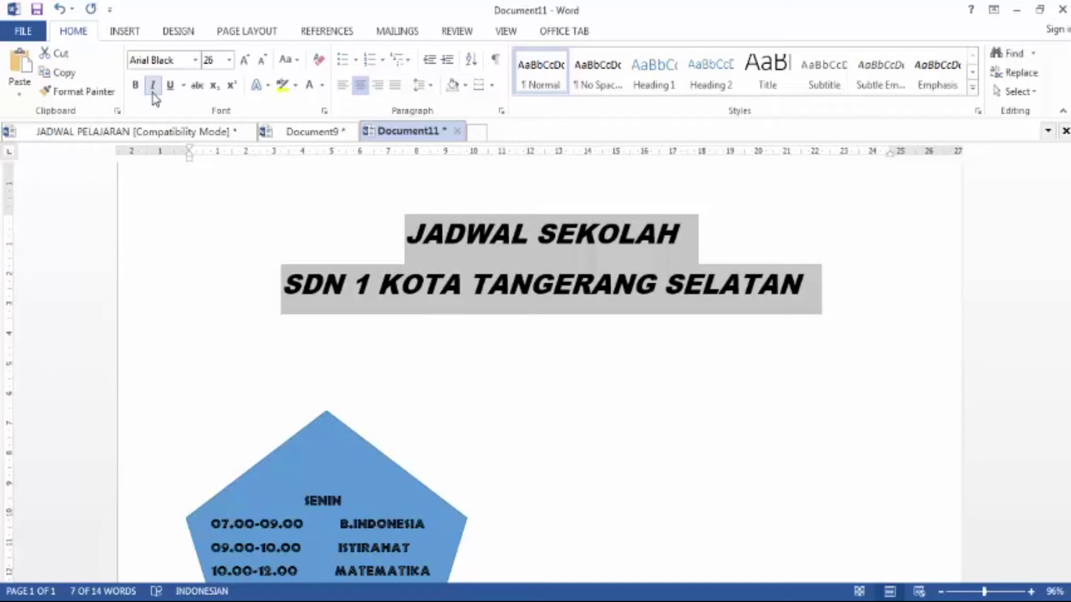
click(153, 89)
click(153, 89)
click(452, 253)
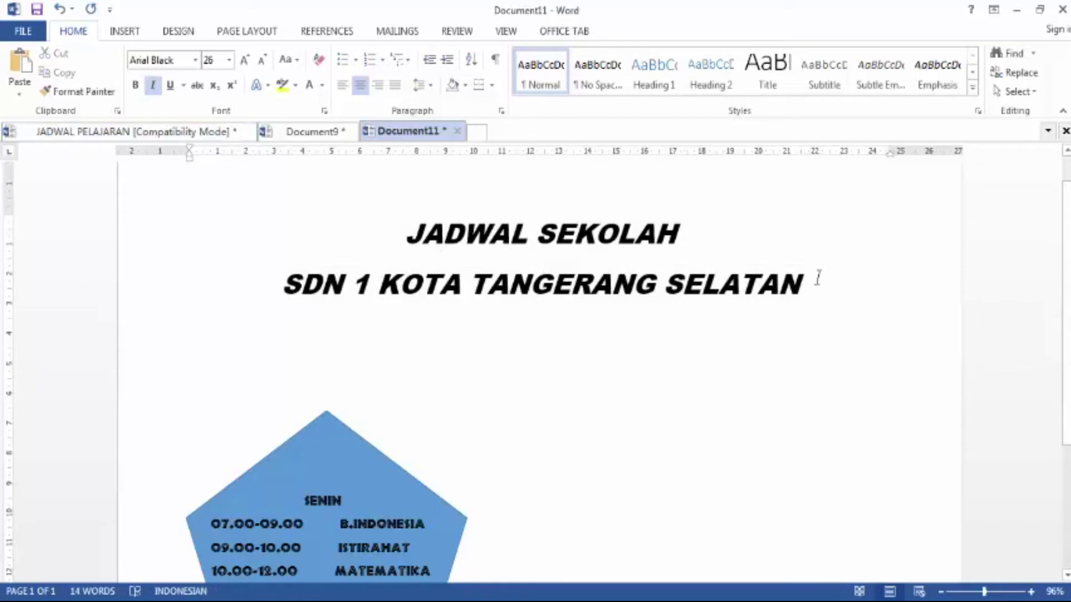
Make both heading lines bold and change their font to Arial
drag(802, 284, 429, 243)
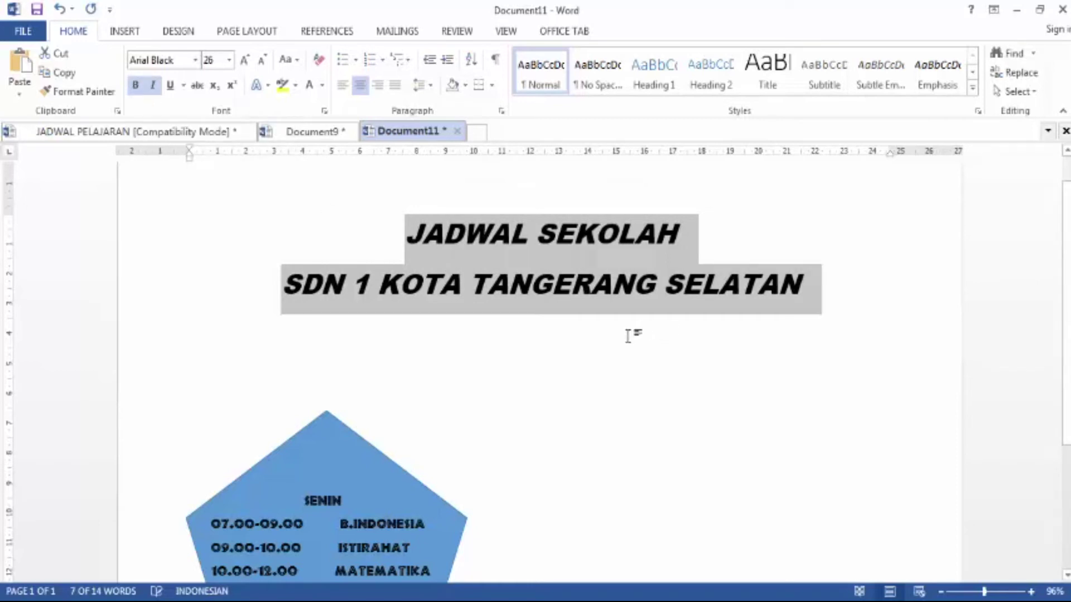
click(810, 285)
drag(810, 285, 407, 234)
click(195, 59)
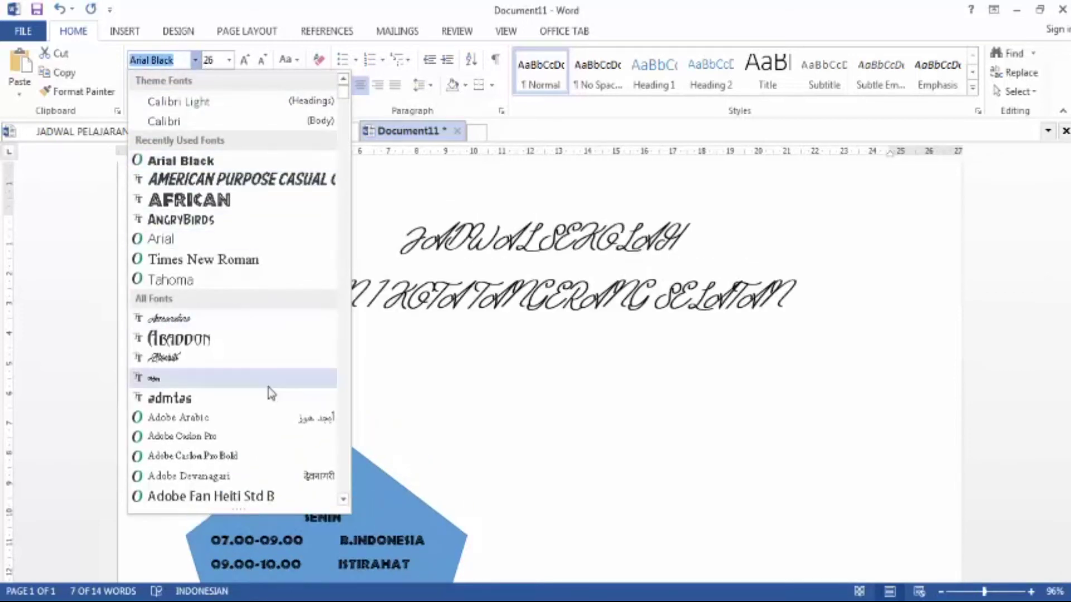
scroll(267, 358, down, 4)
scroll(269, 359, down, 15)
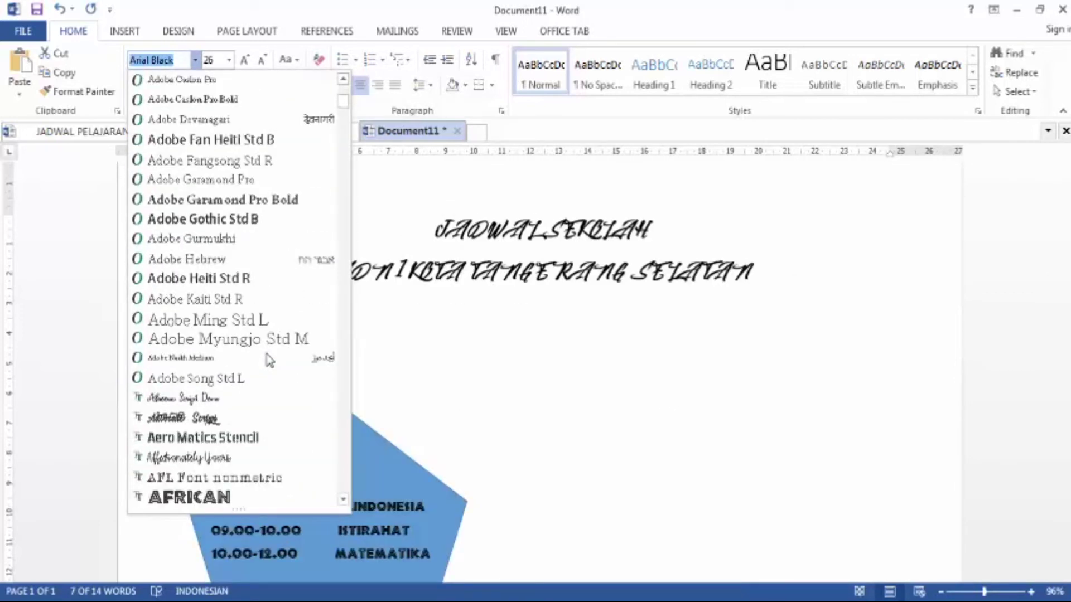
scroll(268, 360, down, 2)
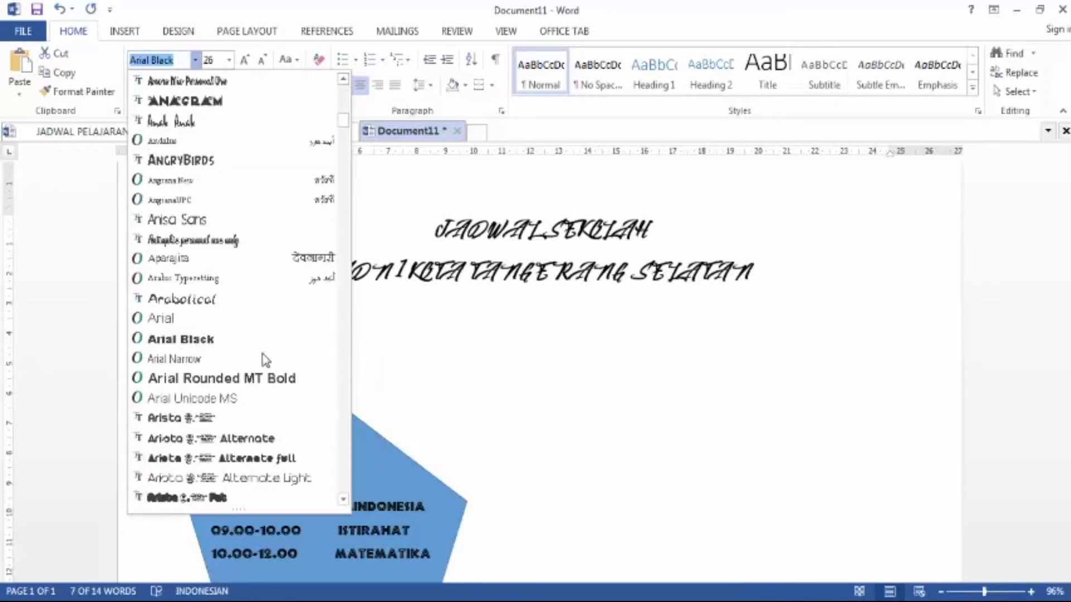
click(163, 318)
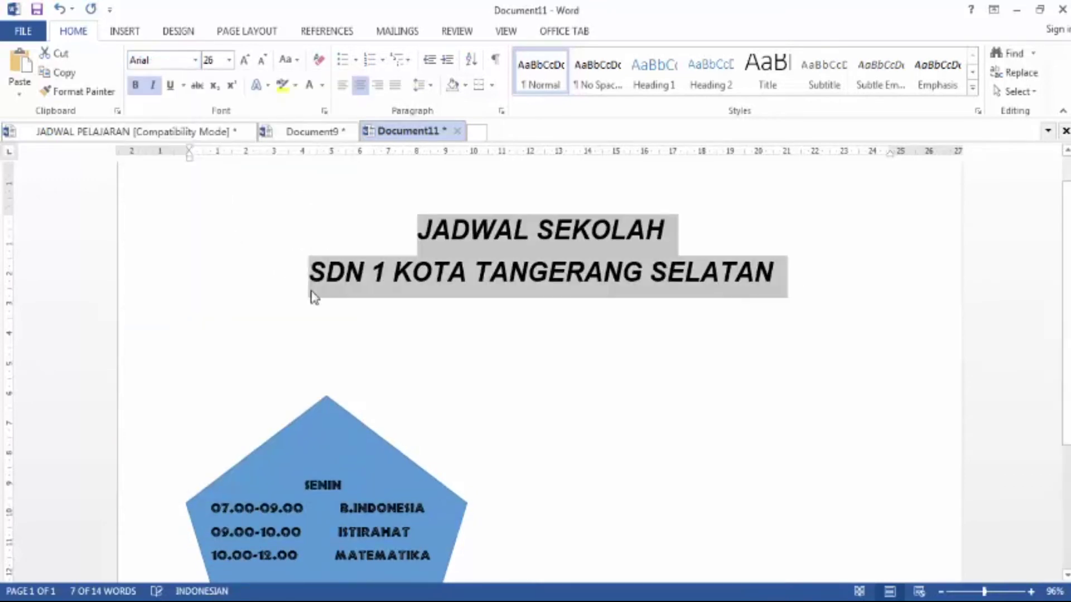
Remove the bold formatting from both heading lines and deselect them
click(565, 273)
drag(773, 272, 383, 234)
key(ctrl+b)
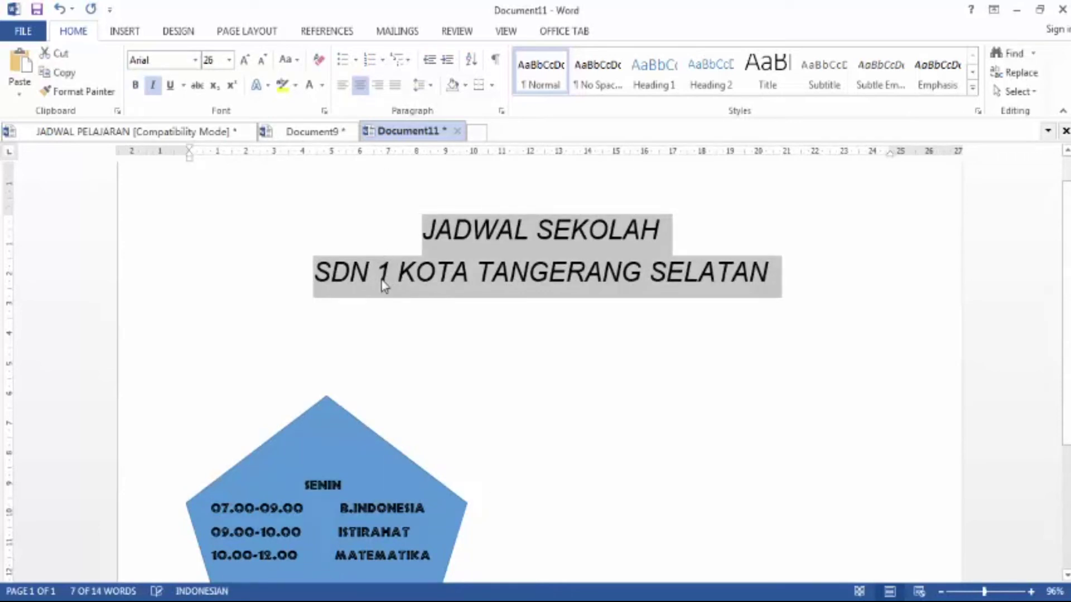
click(590, 284)
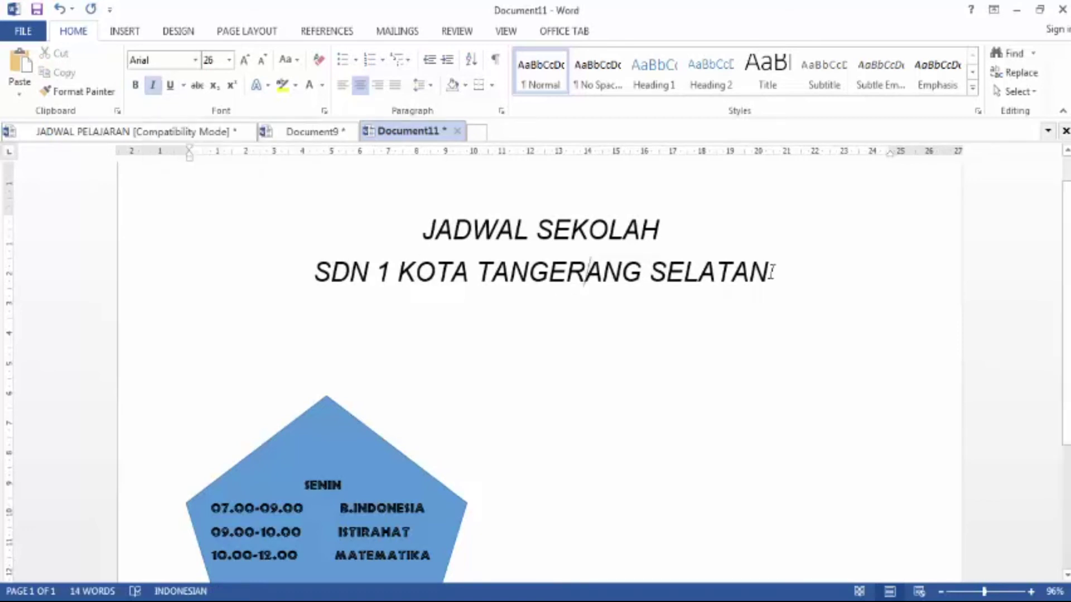
Underline both heading lines, make them bold, and deselect them
drag(800, 270, 422, 228)
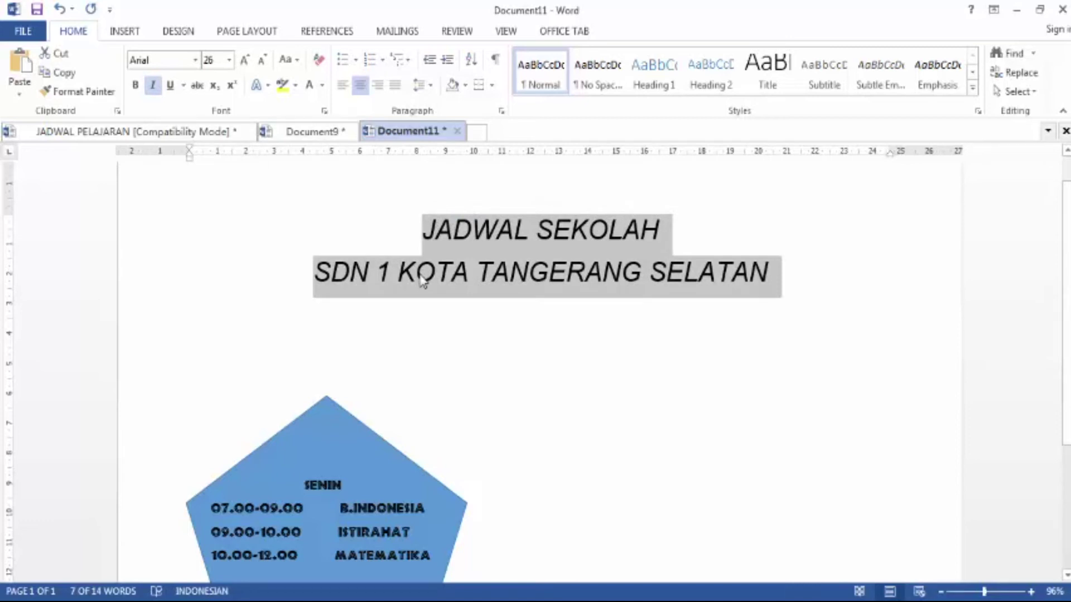
key(ctrl+u)
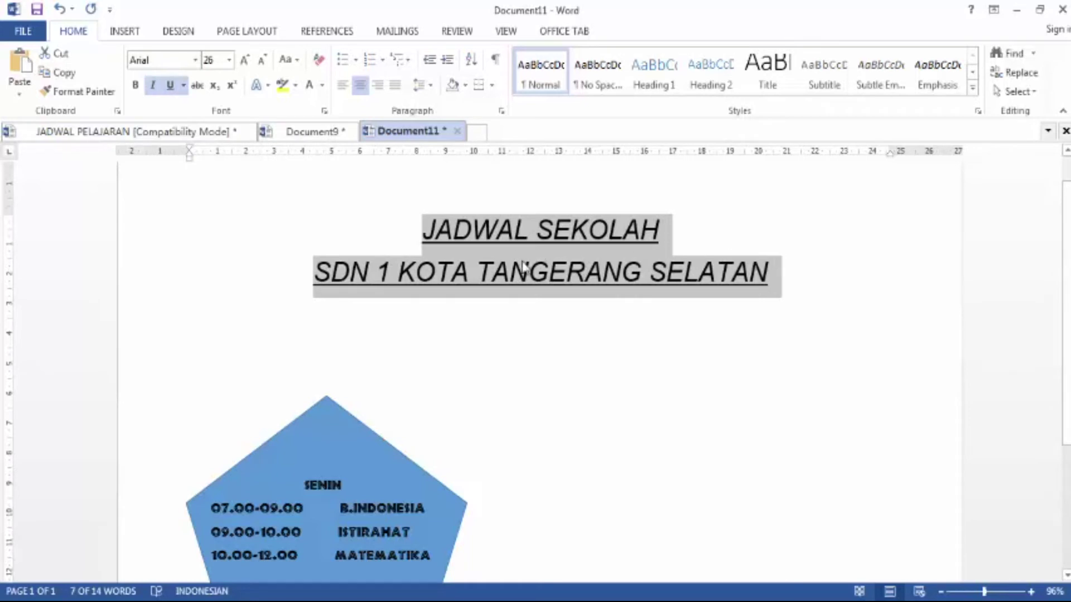
key(ctrl+b)
click(765, 255)
scroll(638, 241, down, 2)
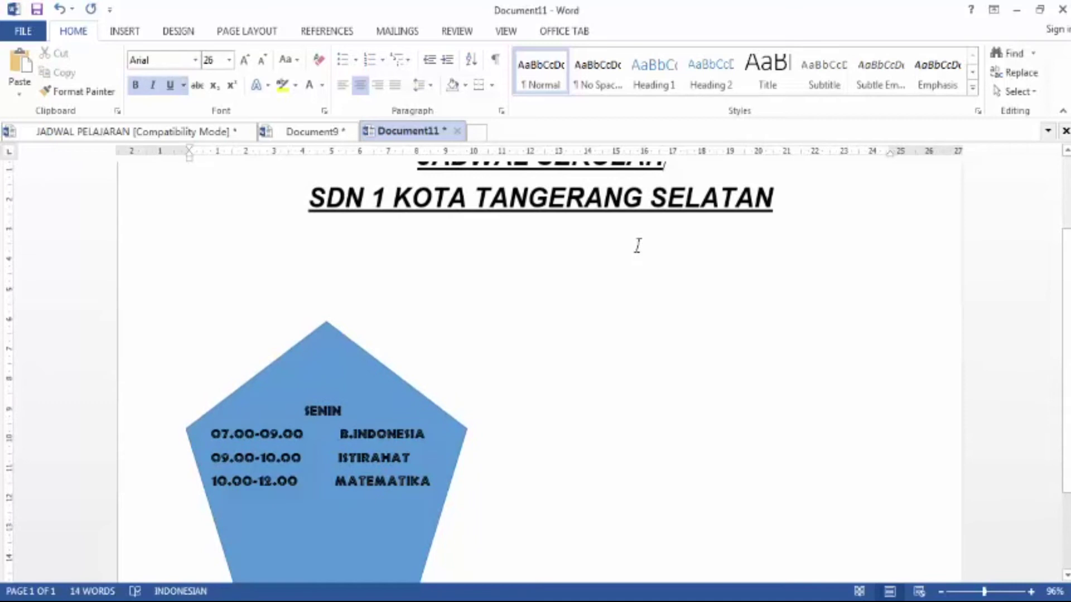
scroll(638, 240, up, 3)
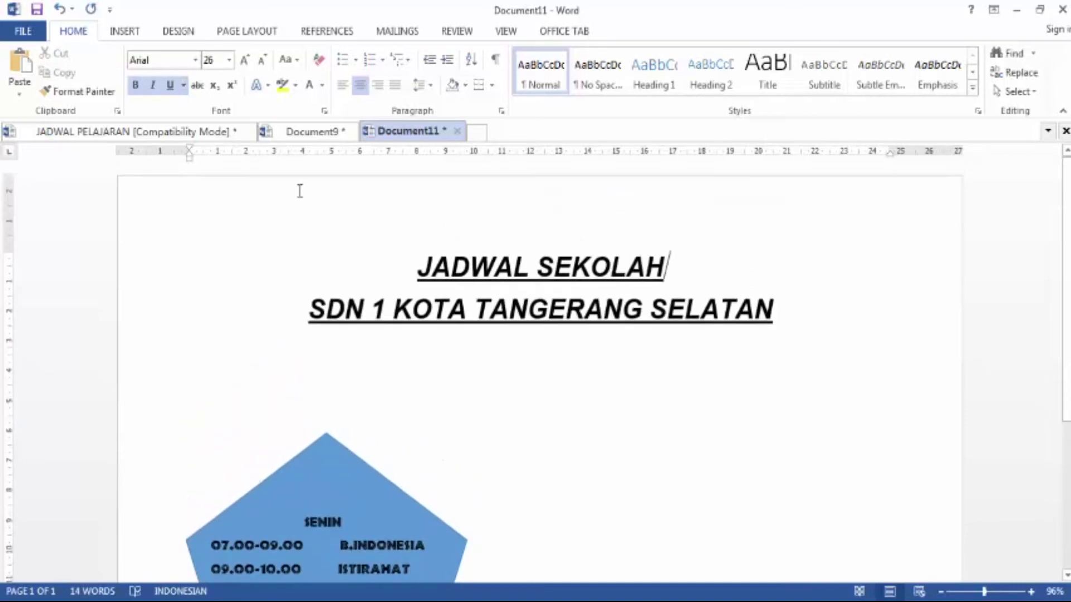
Save the timetable as a Word Document named JADWAL SEKOLAH in the Documents library, dismissing the Windows color scheme prompt
click(23, 31)
click(45, 198)
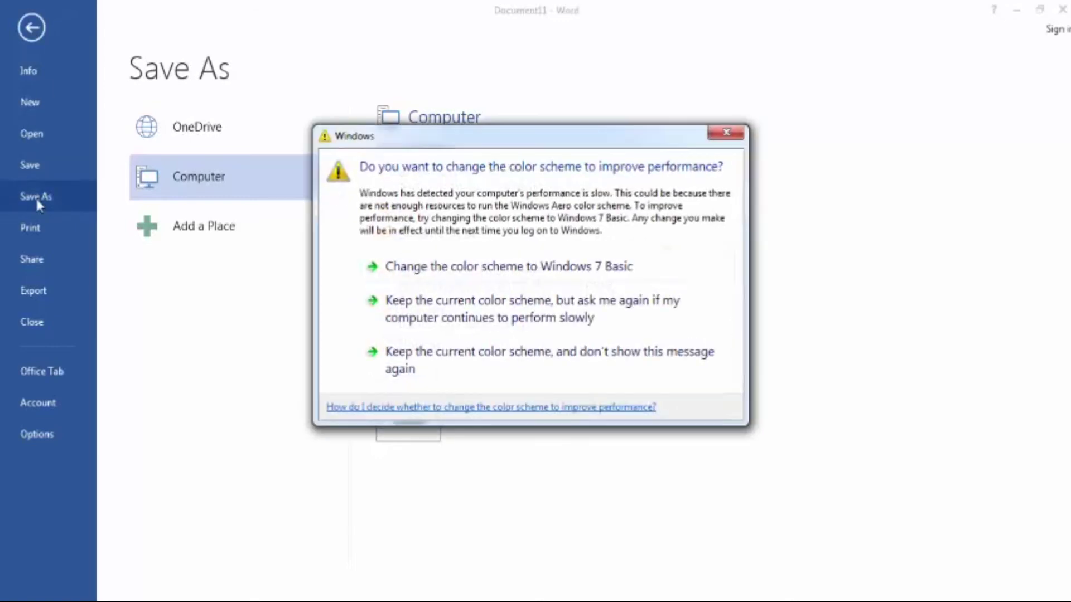
click(714, 137)
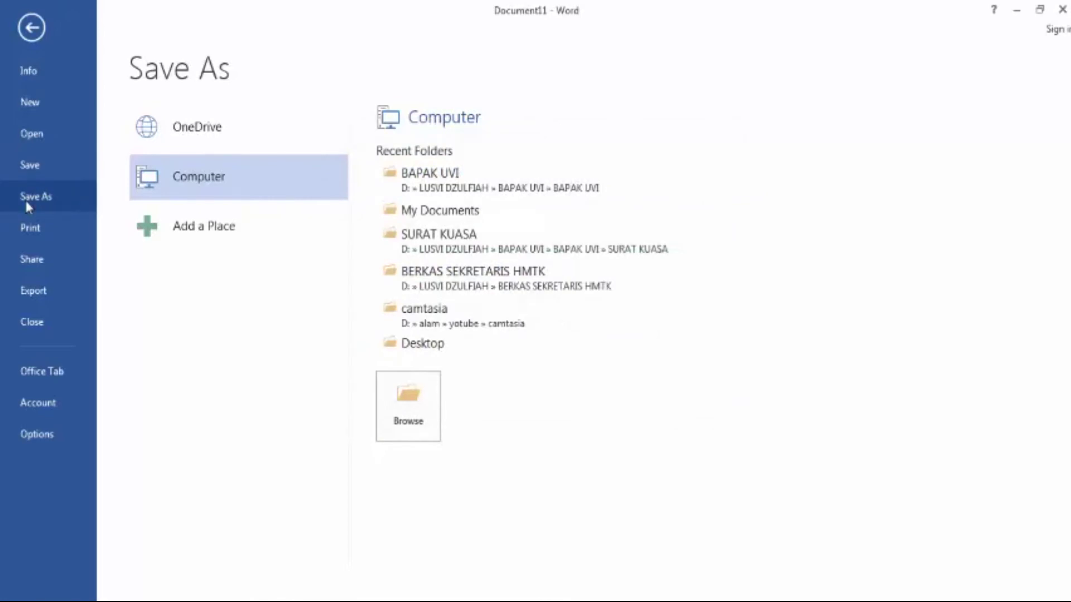
click(423, 423)
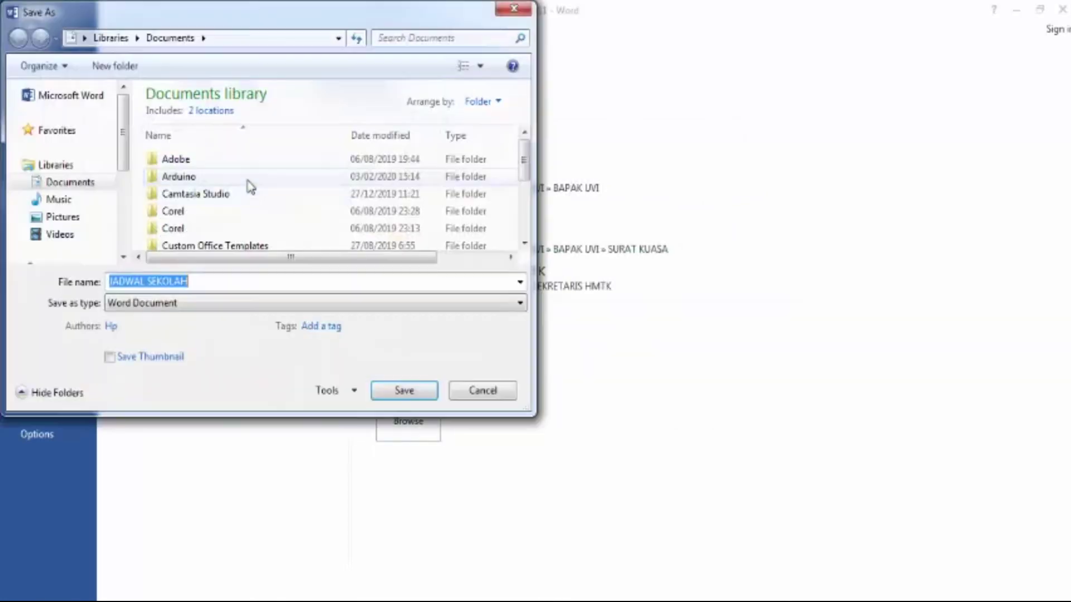
click(84, 183)
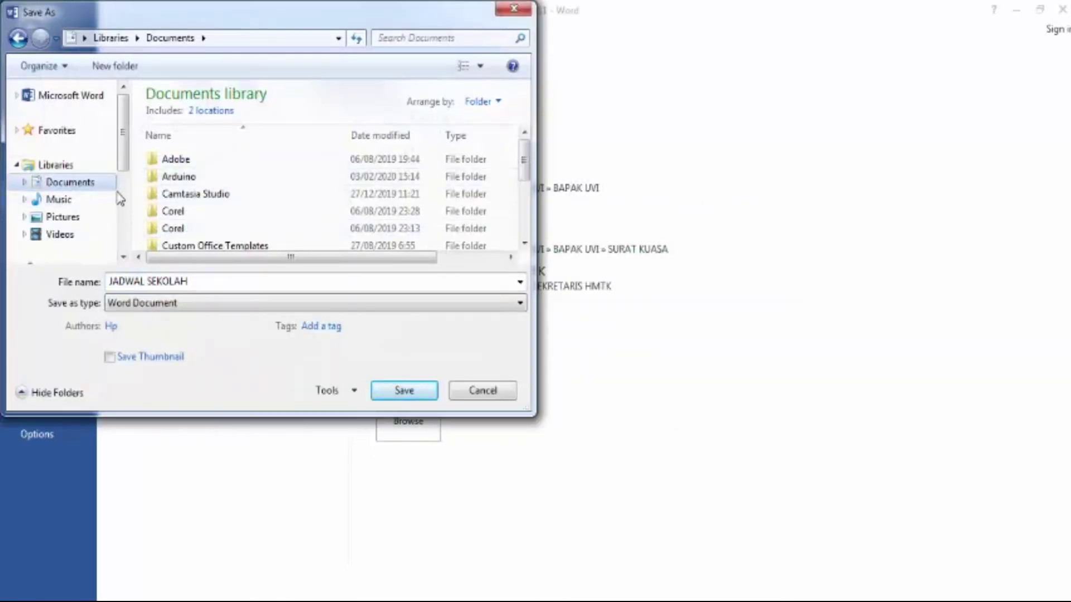
click(203, 284)
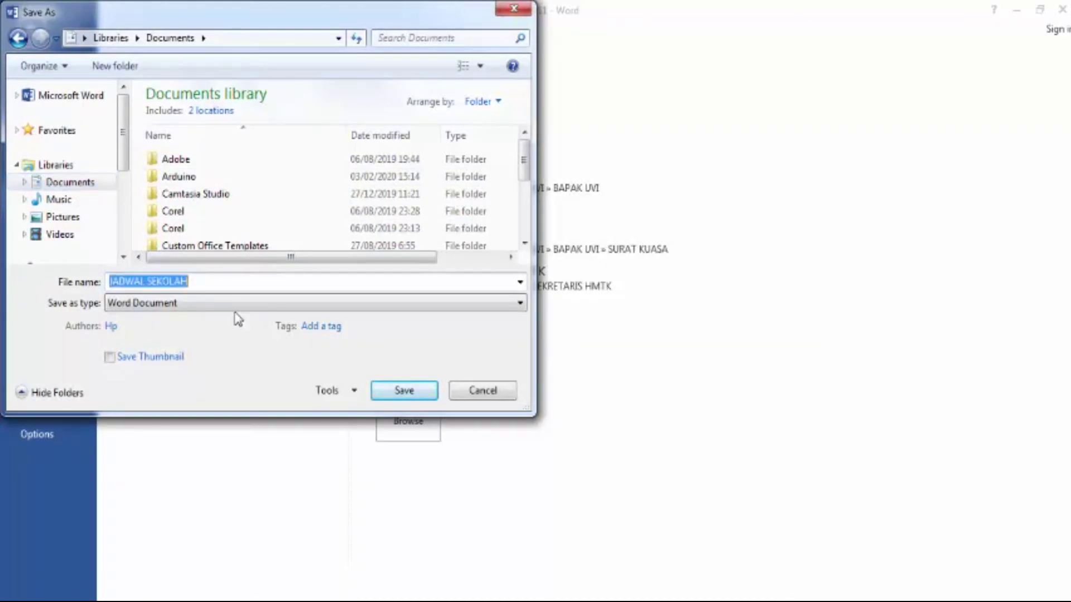
click(395, 397)
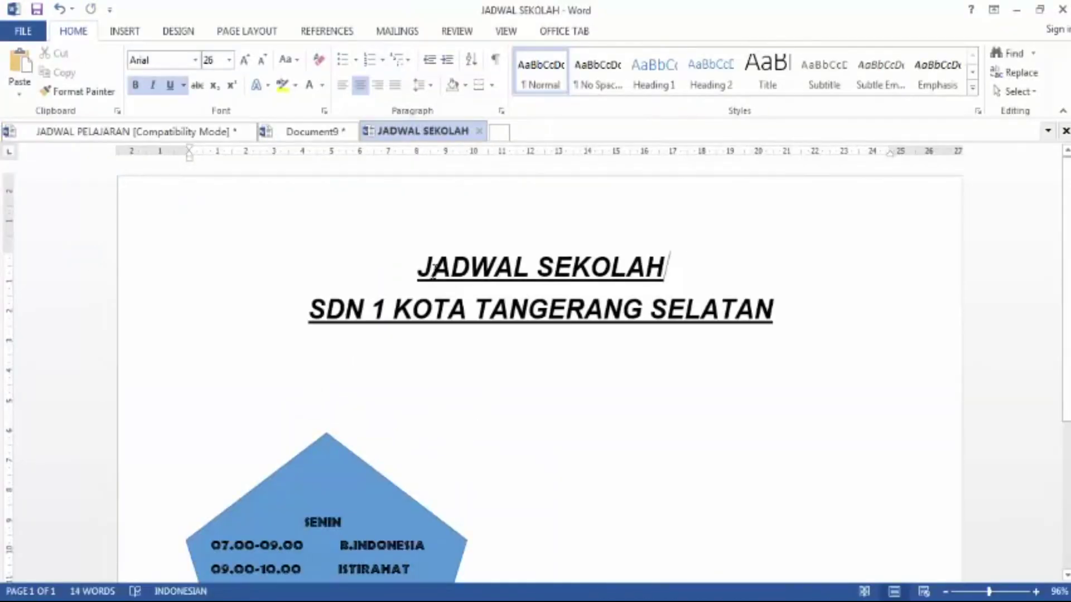
Delete the word SEKOLAH from the first heading line and save the change to the same file
drag(676, 268, 538, 270)
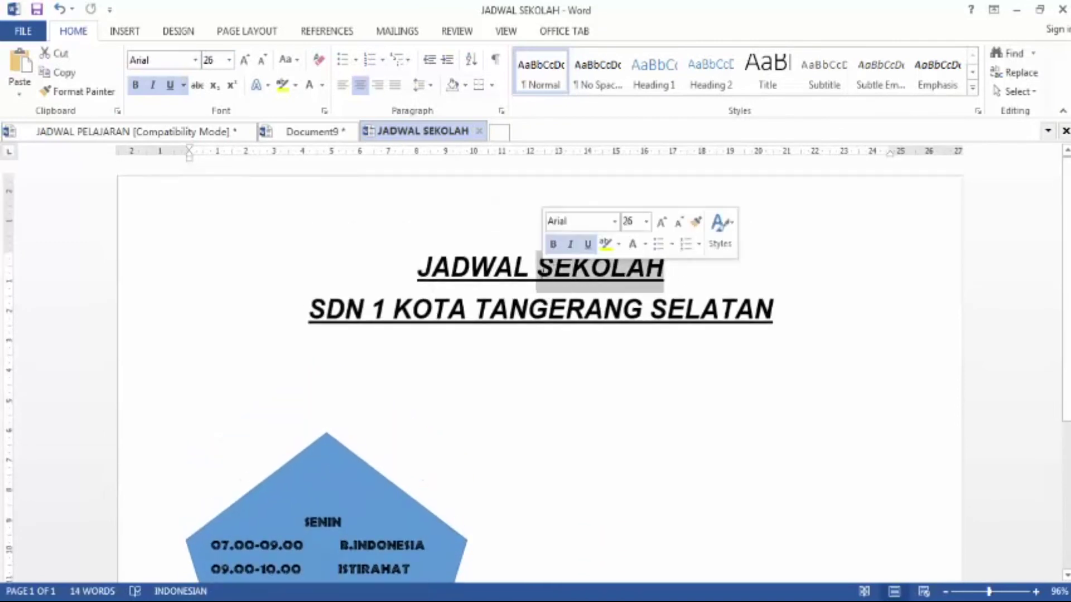
key(BackSpace)
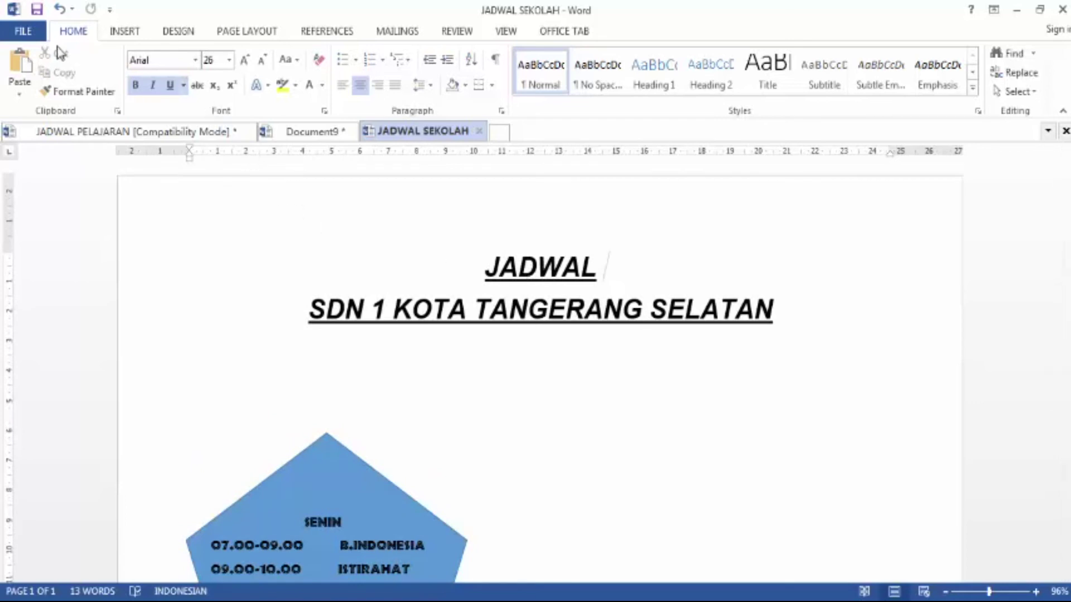
click(32, 32)
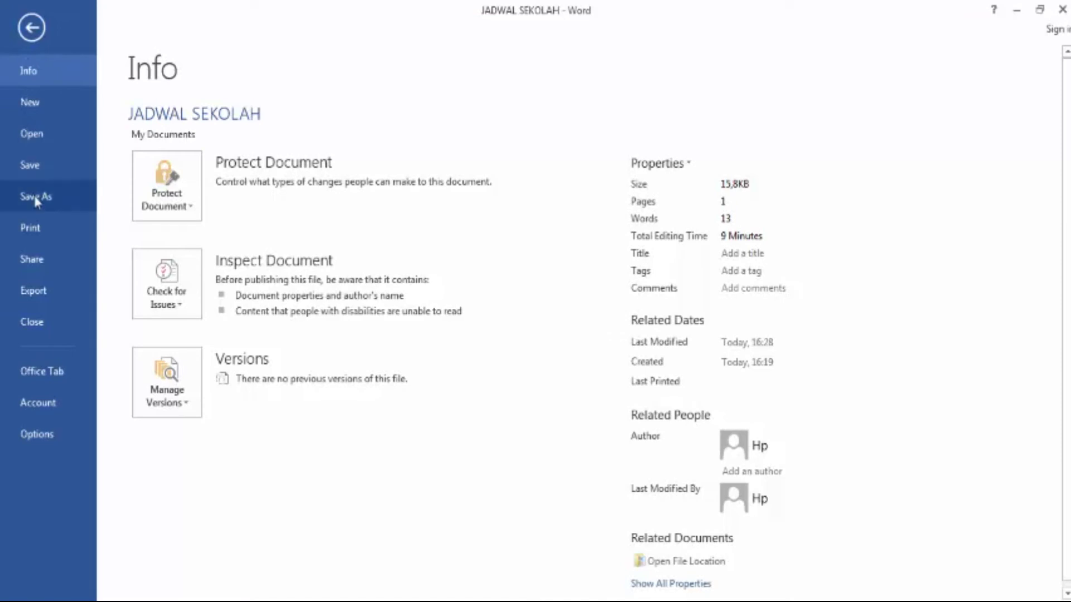
click(33, 166)
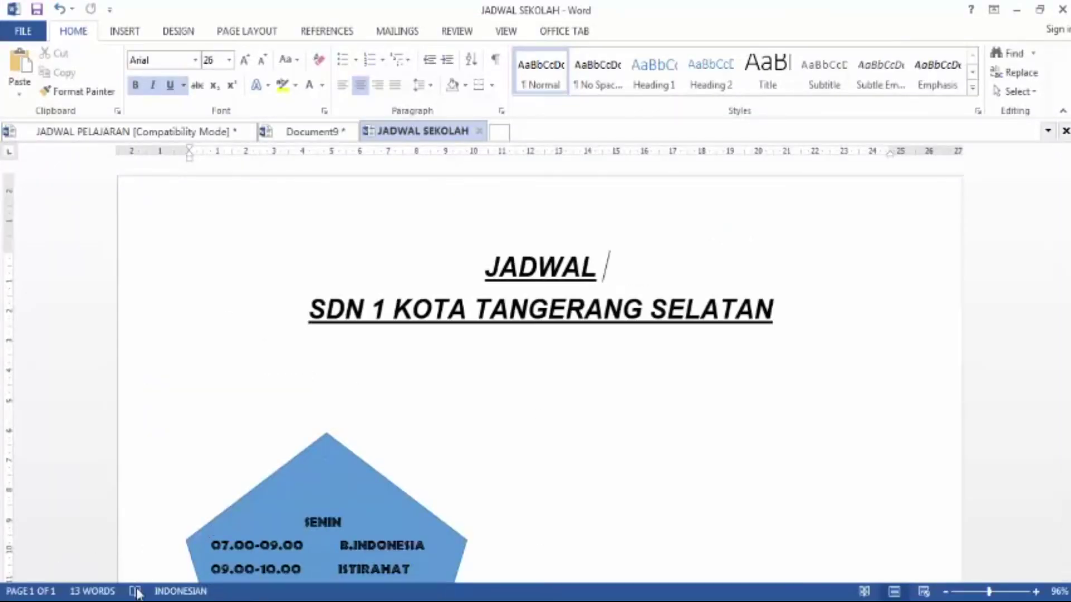
Close the JADWAL SEKOLAH document and reopen it from the Documents library in File Explorer
click(478, 131)
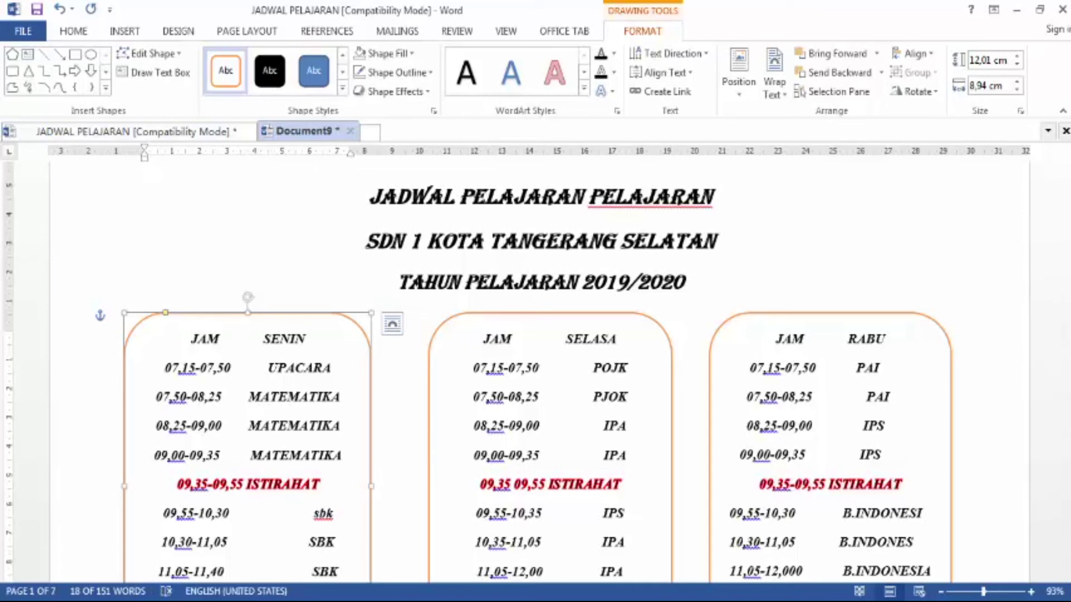
key(super+e)
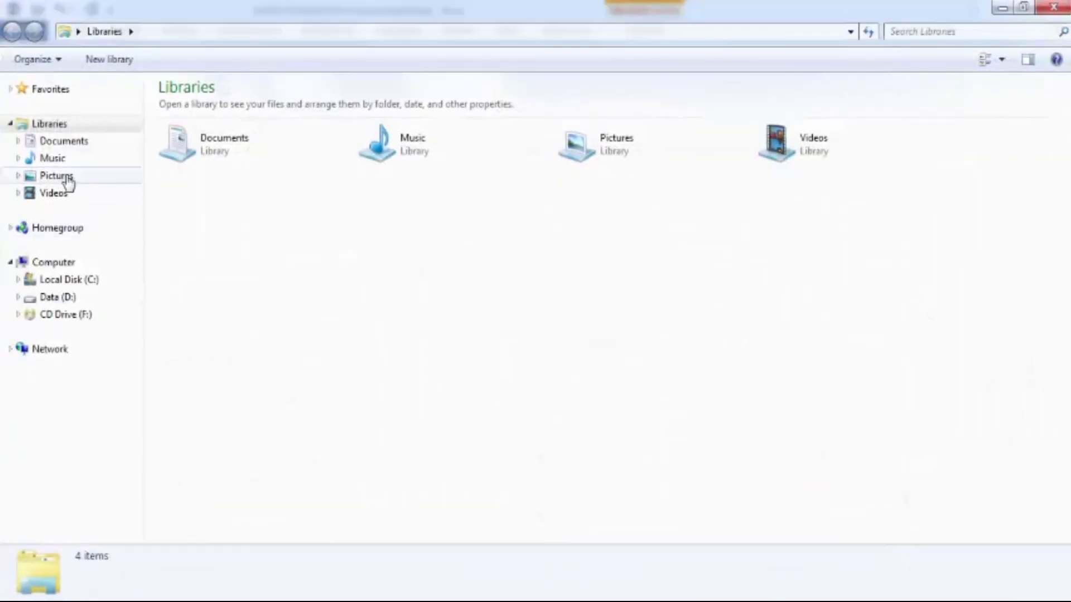
click(70, 146)
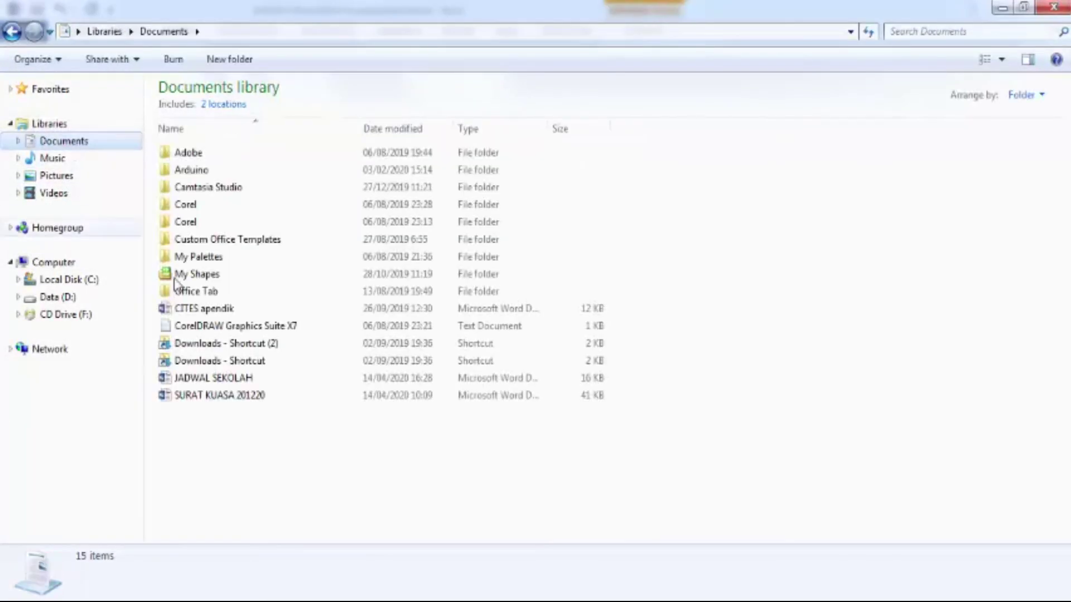
click(209, 379)
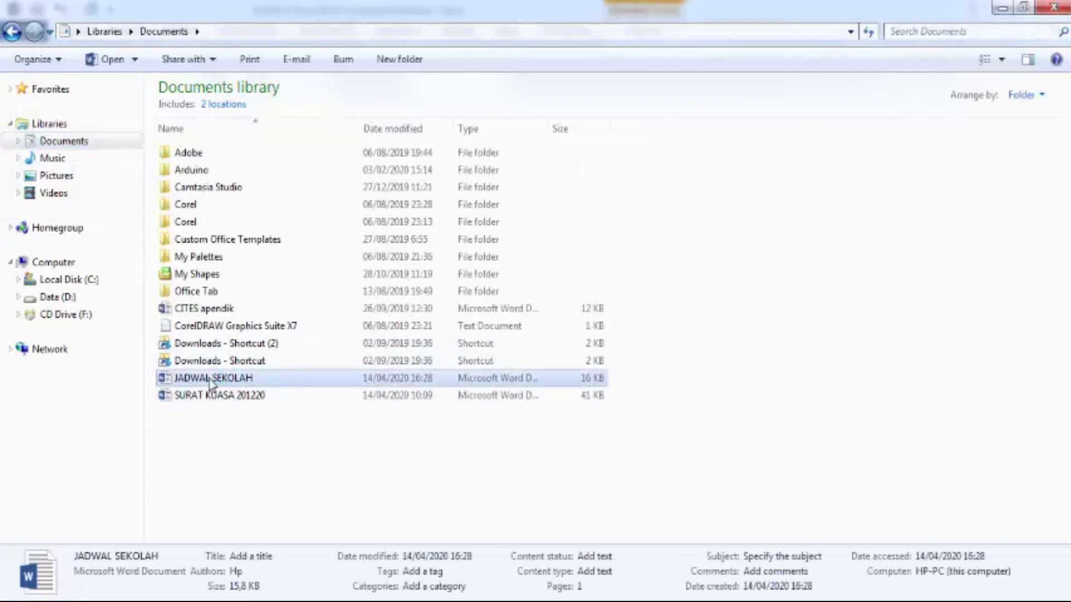
double_click(209, 379)
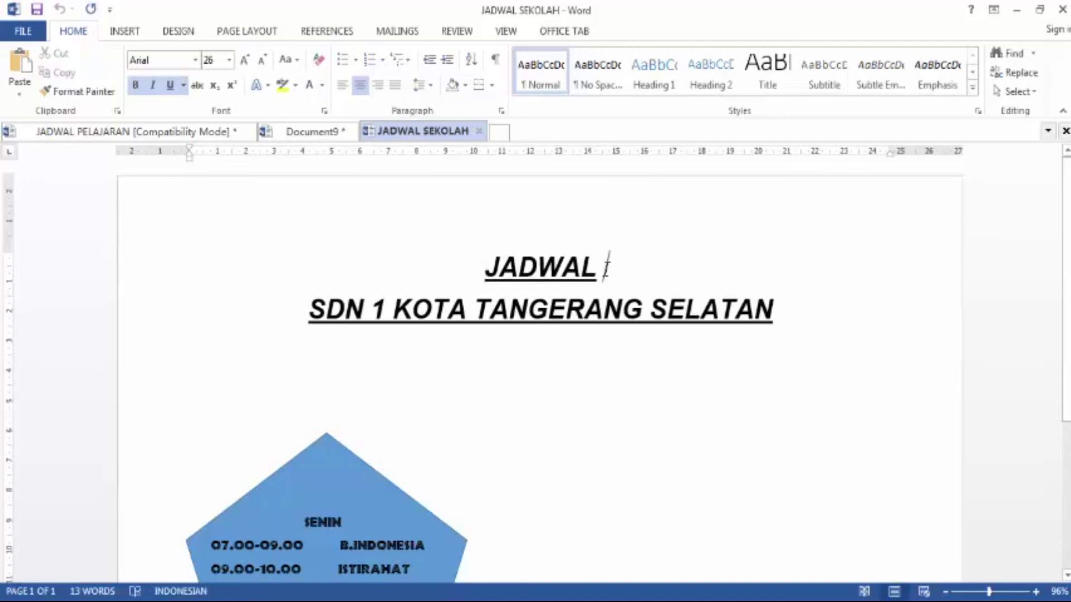
Add SEKOLAH back after JADWAL in the first heading line and save a copy as JADWAL SEKOLAH1 in the Documents library
text(SEKOLAH)
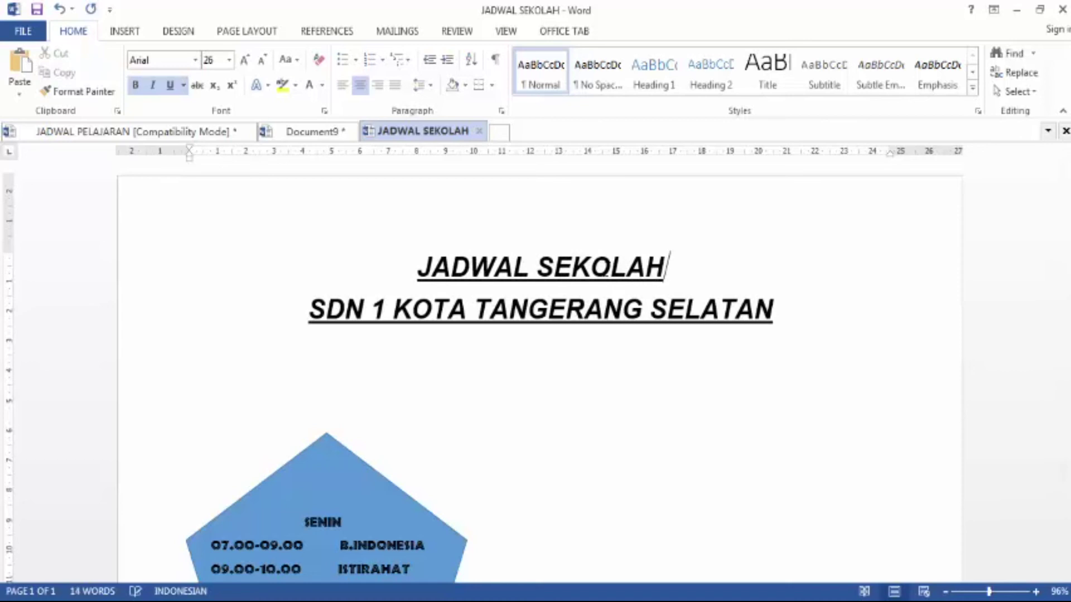
click(23, 31)
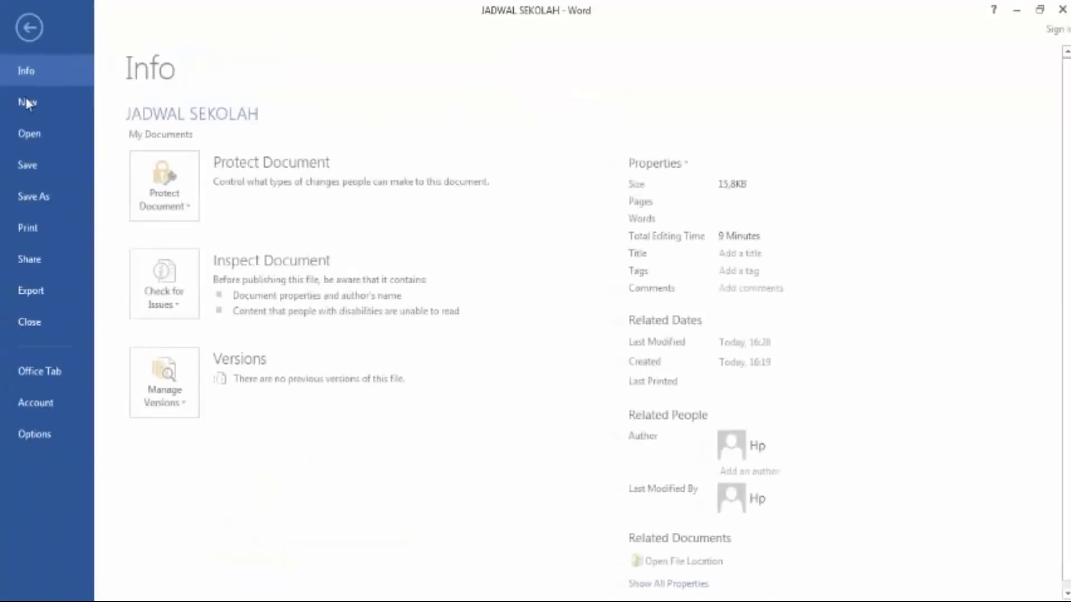
click(36, 195)
click(408, 466)
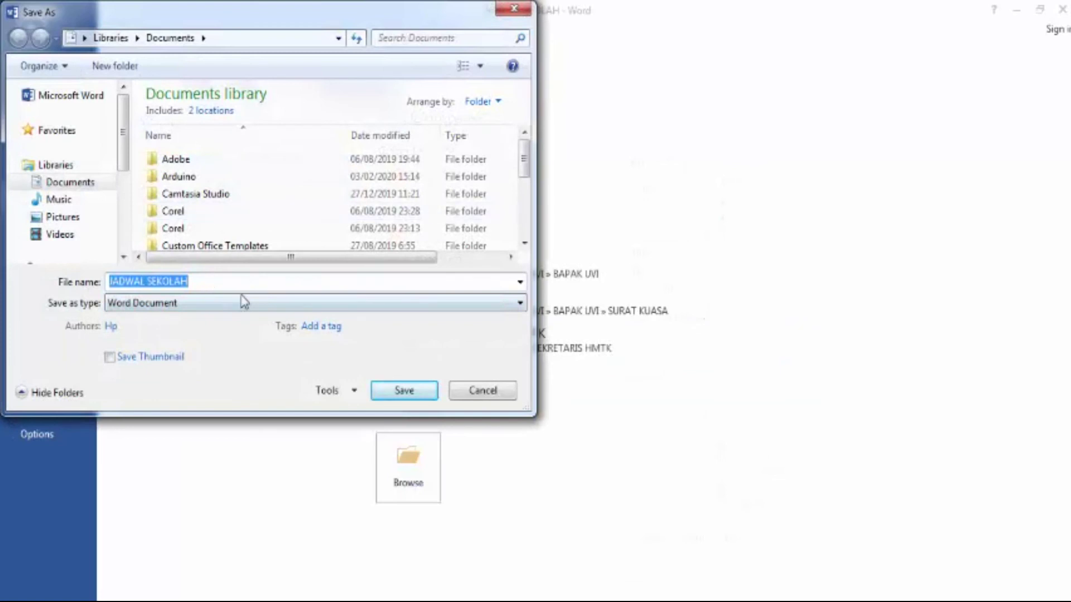
drag(525, 176, 527, 233)
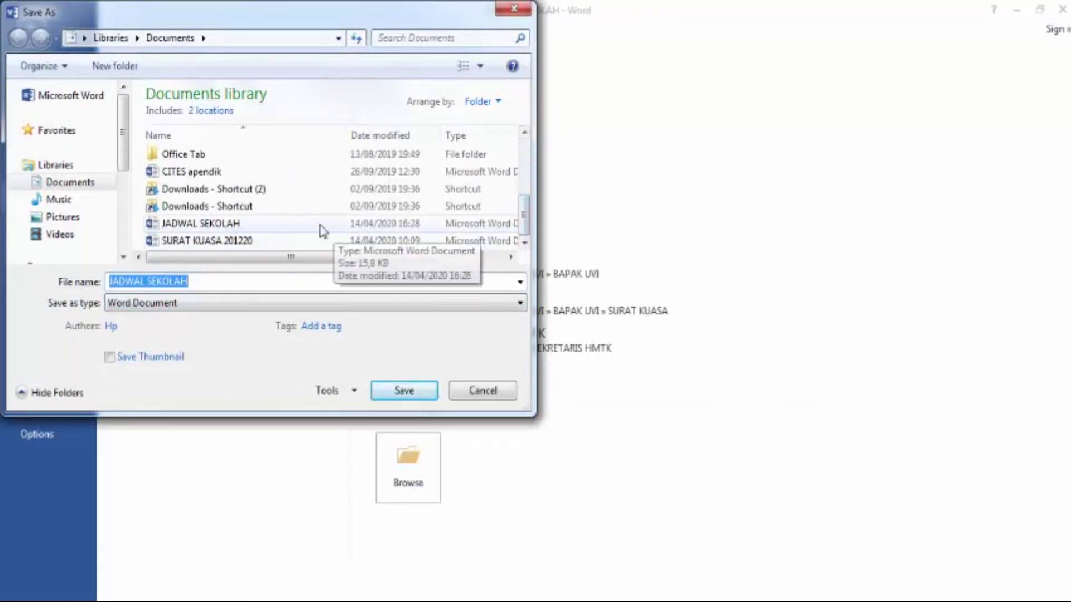
click(254, 280)
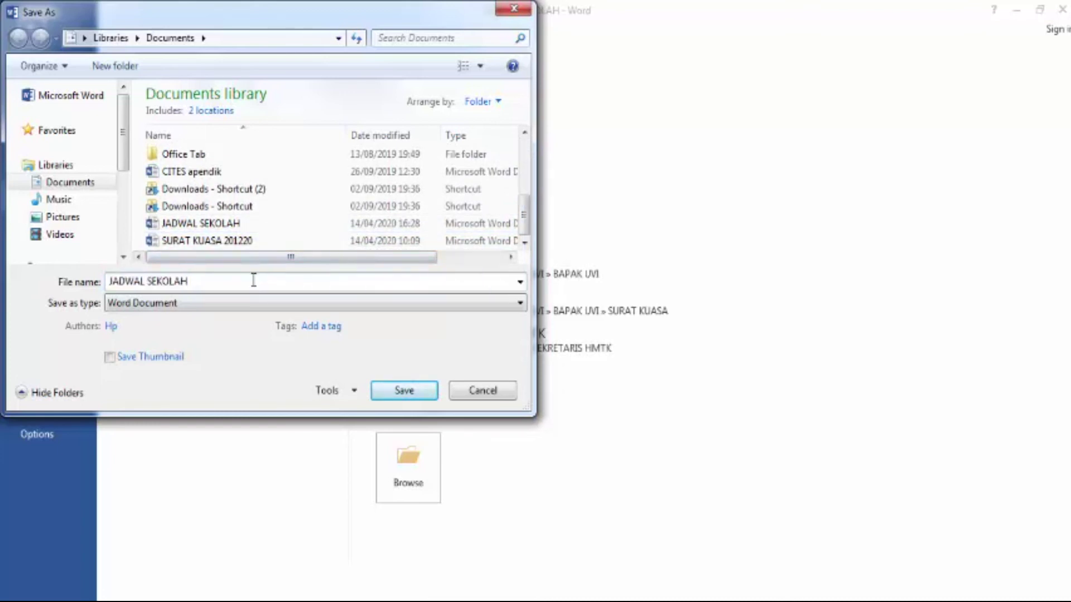
click(403, 390)
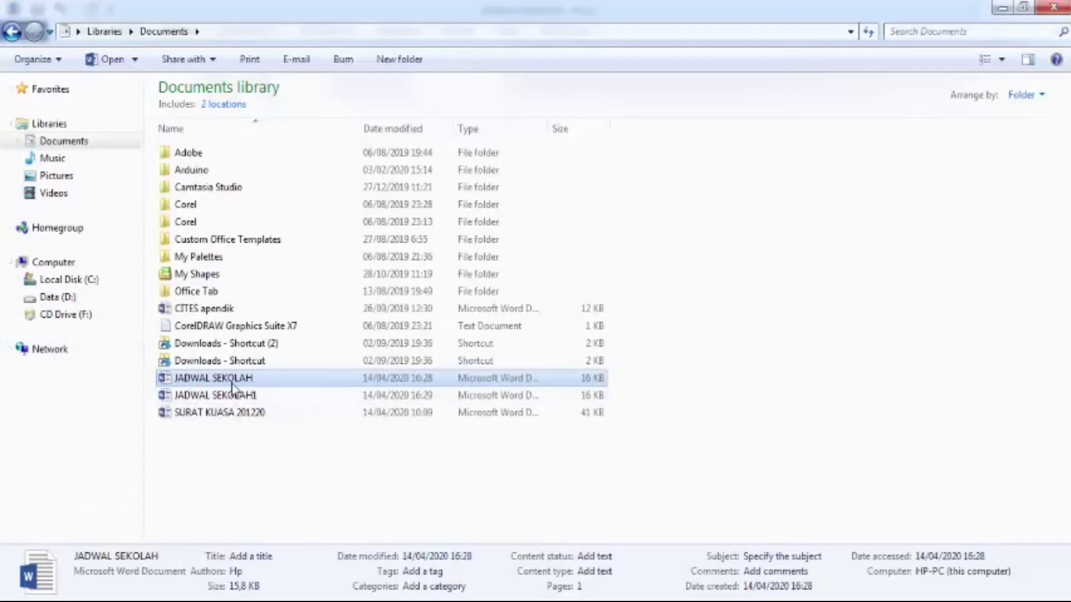
Open the original JADWAL SEKOLAH file from the Documents library and return to the JADWAL SEKOLAH1 document
double_click(232, 379)
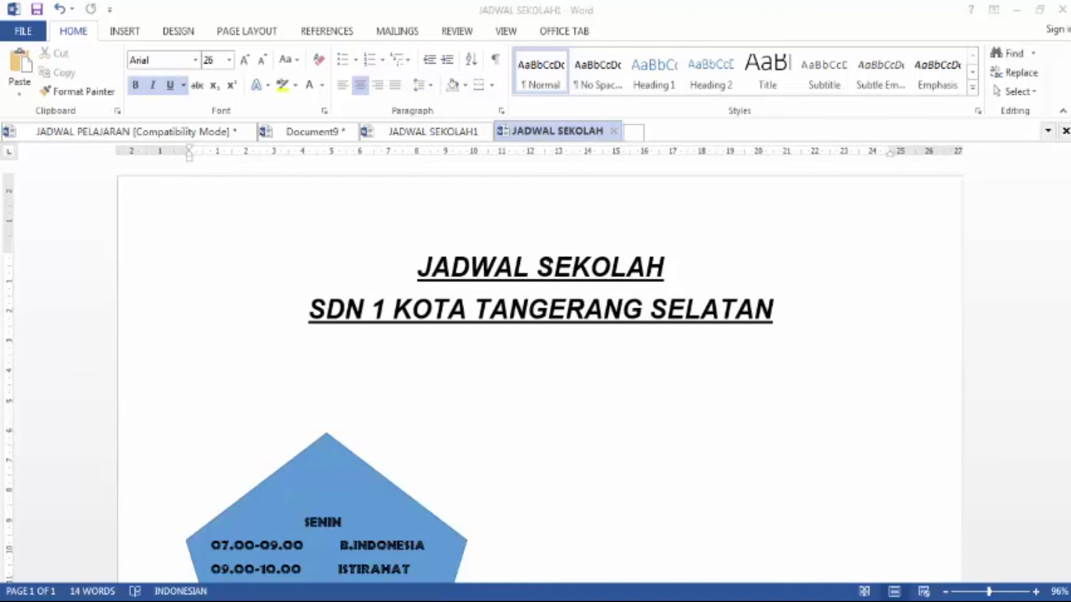
click(436, 140)
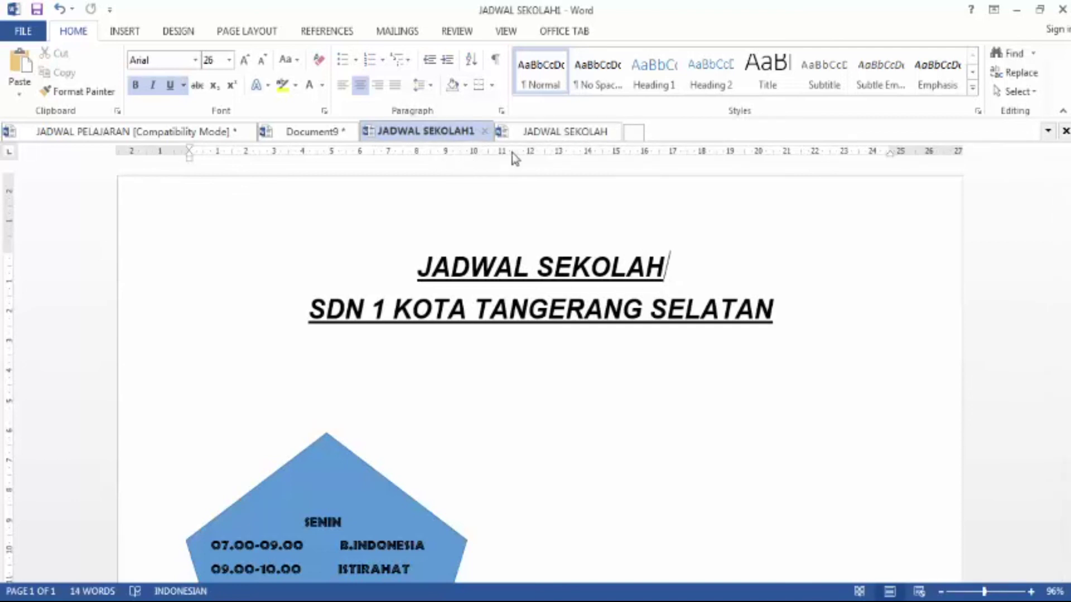
Delete the word SEKOLAH from the first heading line of JADWAL SEKOLAH1
drag(667, 268, 537, 277)
key(Delete)
key(BackSpace)
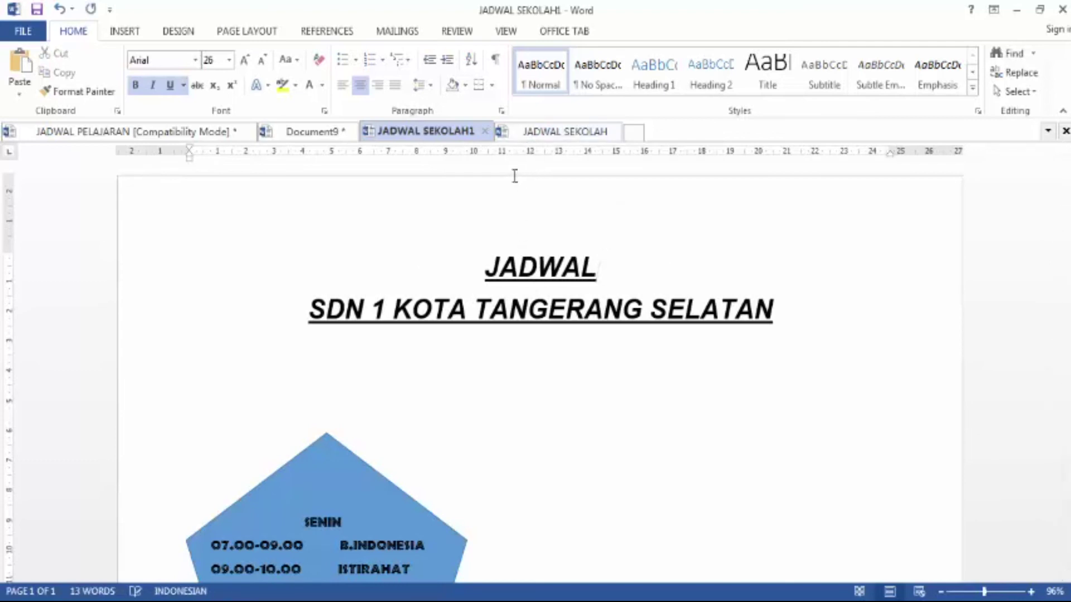
Close JADWAL SEKOLAH1 without saving its changes and close the JADWAL SEKOLAH document as well
click(485, 131)
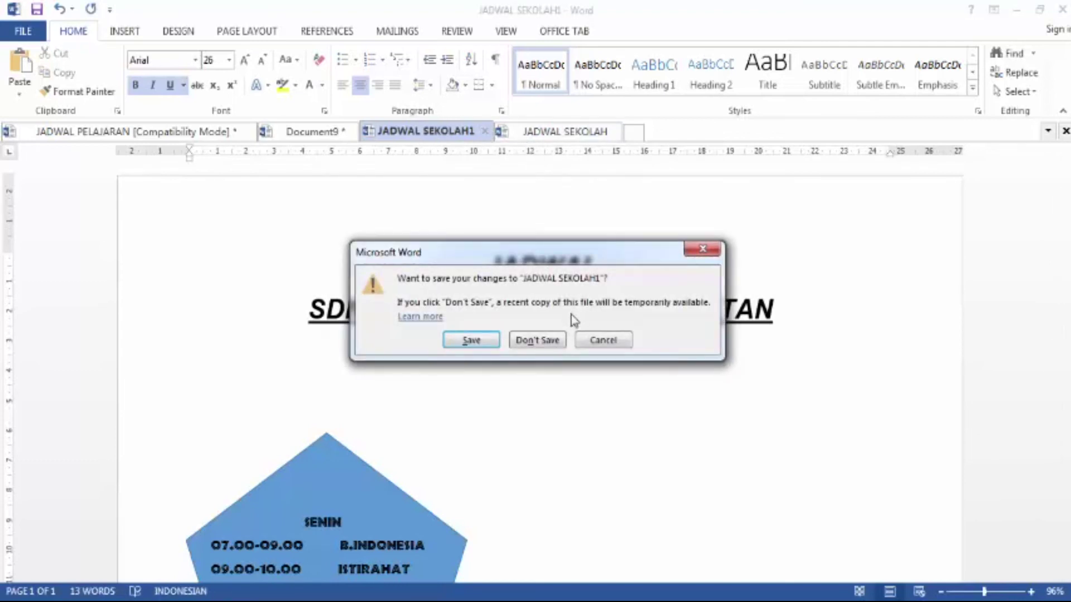
click(537, 340)
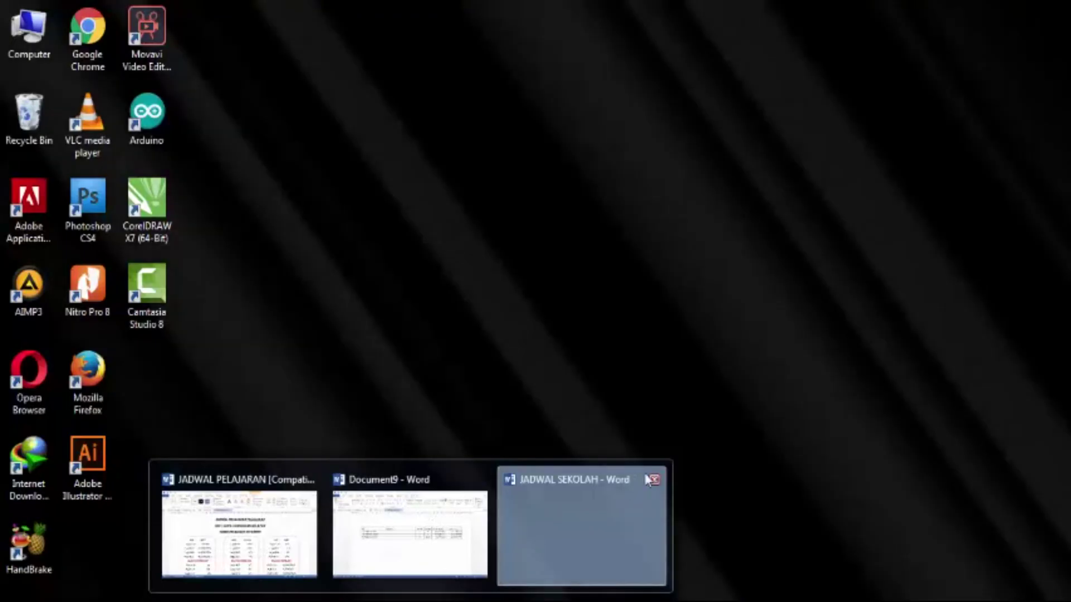
click(652, 479)
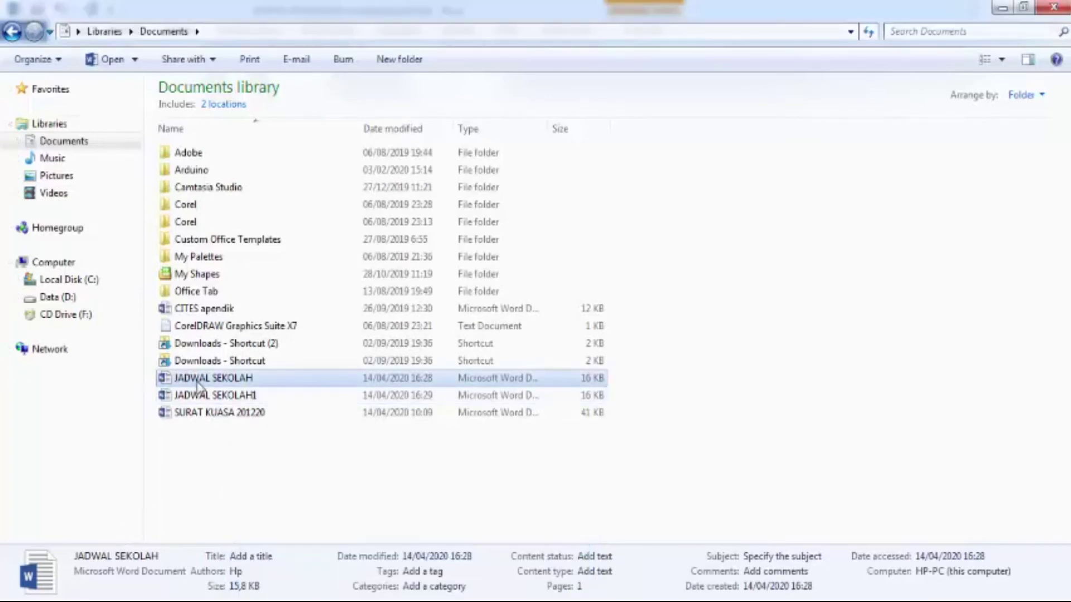
Reopen JADWAL SEKOLAH and JADWAL SEKOLAH1 from the Documents library in File Explorer
double_click(199, 379)
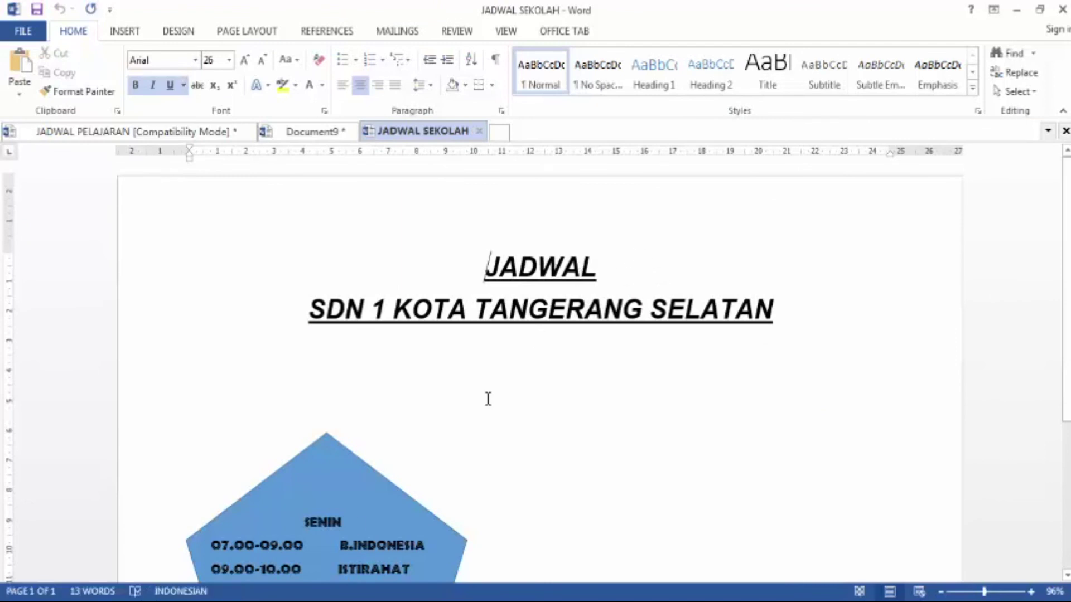
key(alt+Tab)
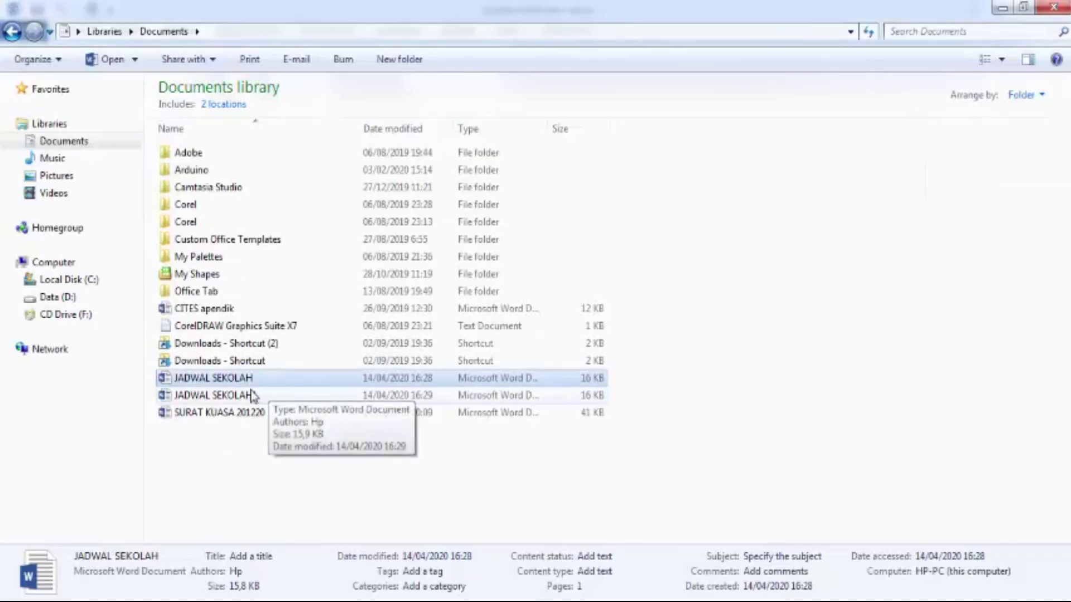
double_click(254, 395)
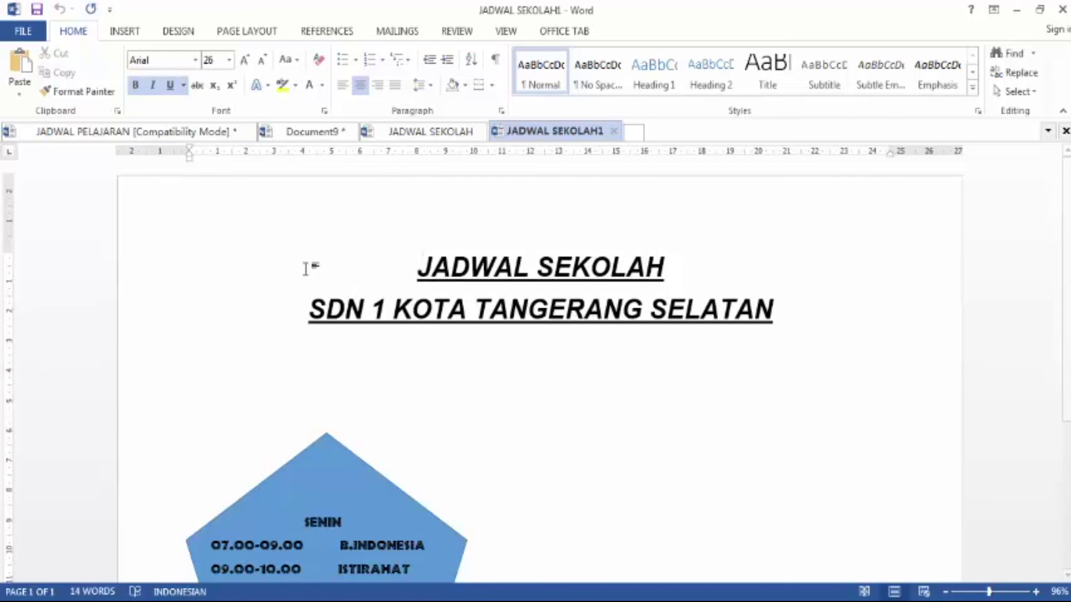
Review the JADWAL SEKOLAH1 page from its two heading lines down to the SENIN pentagon with the lesson times
scroll(320, 292, down, 3)
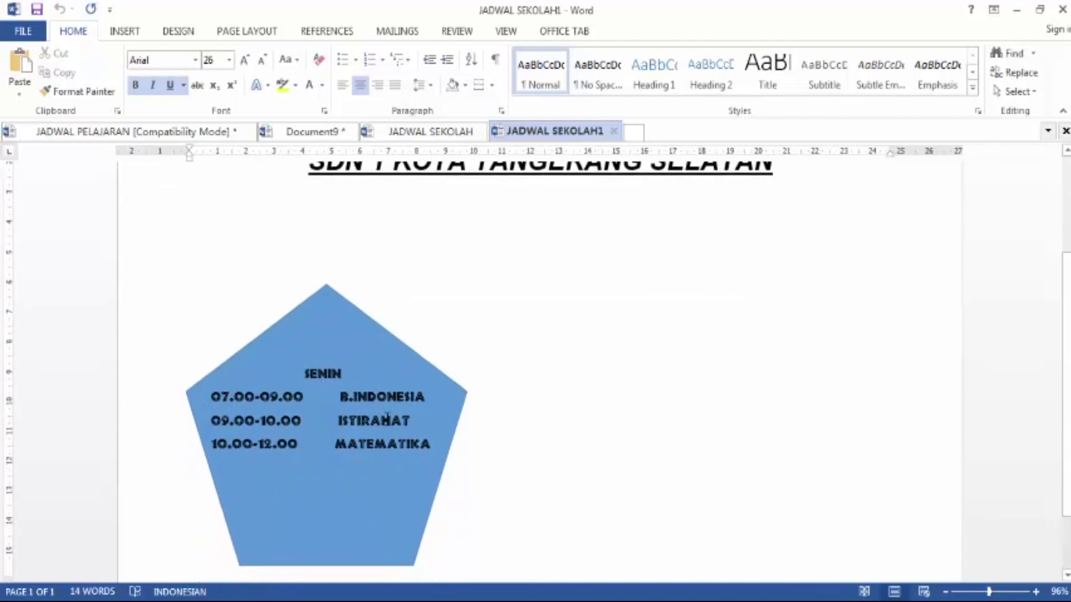
scroll(387, 415, up, 2)
scroll(387, 413, down, 1)
scroll(388, 411, down, 2)
scroll(388, 412, up, 4)
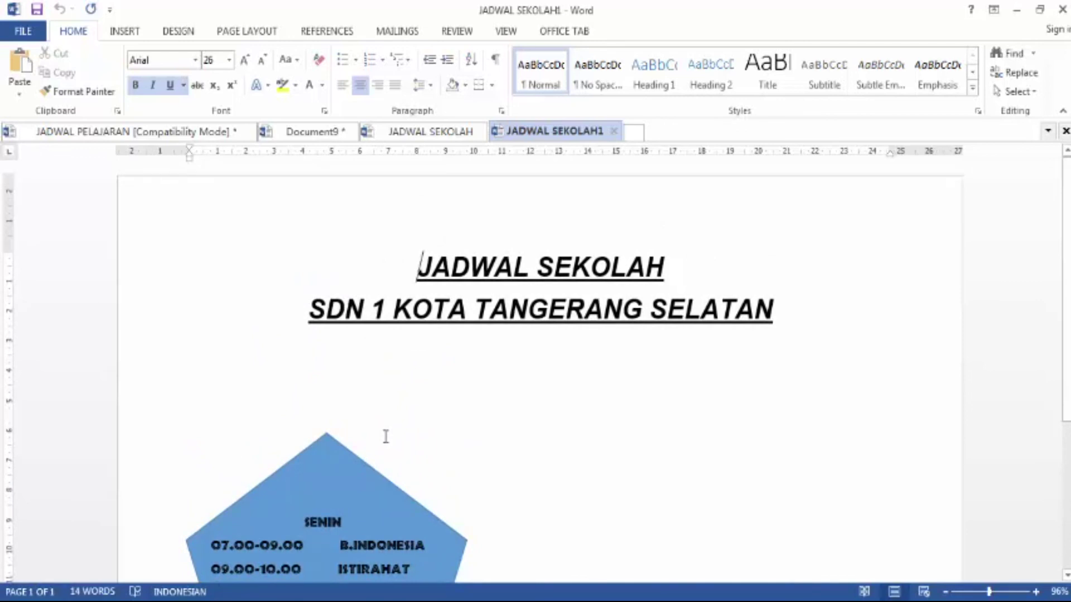
scroll(396, 399, down, 1)
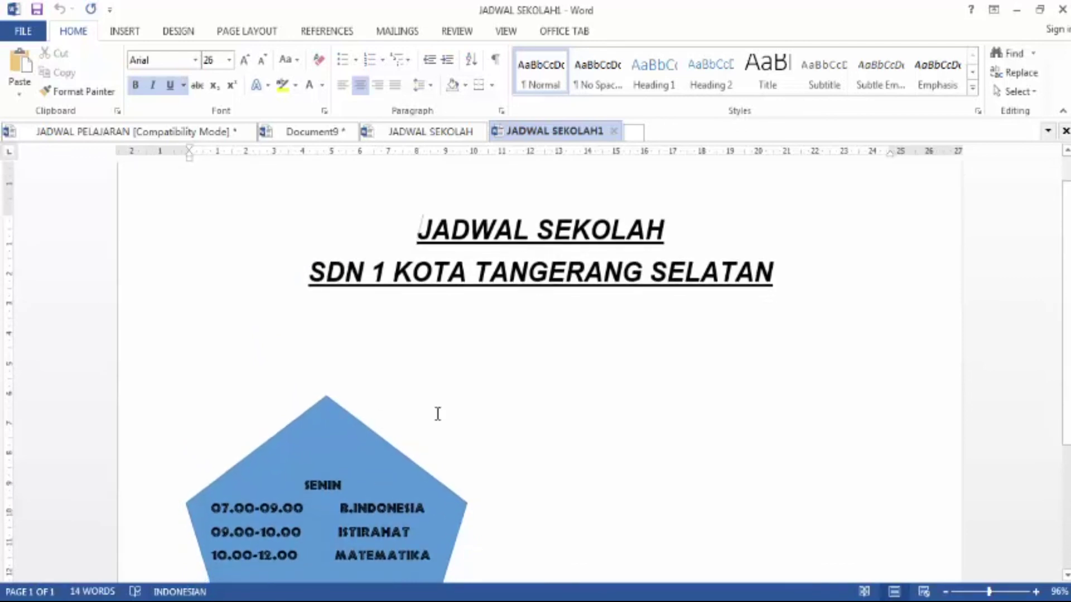
scroll(393, 467, down, 2)
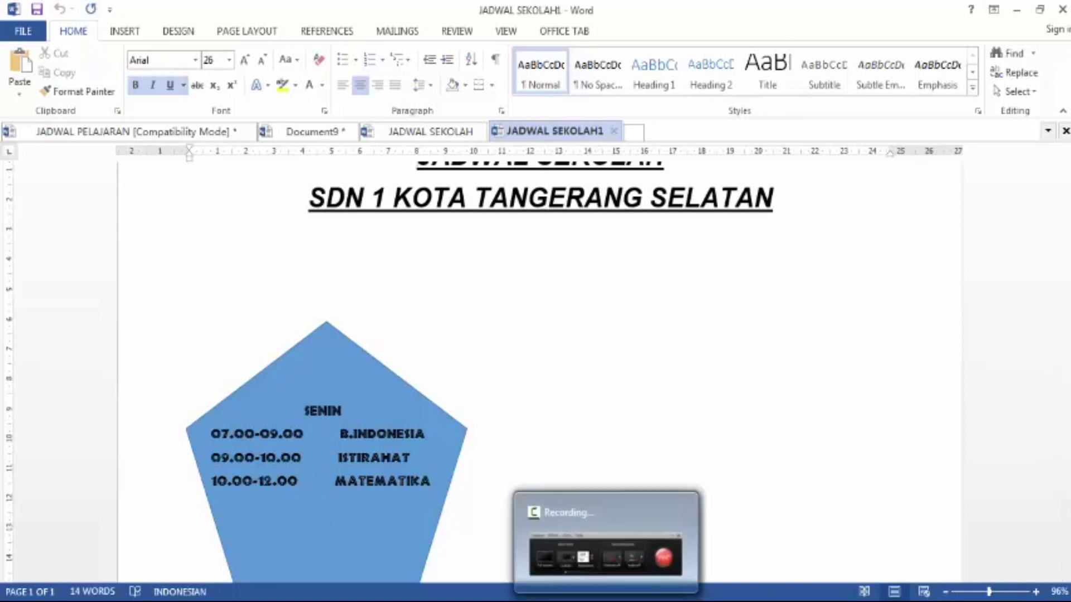
scroll(505, 306, down, 2)
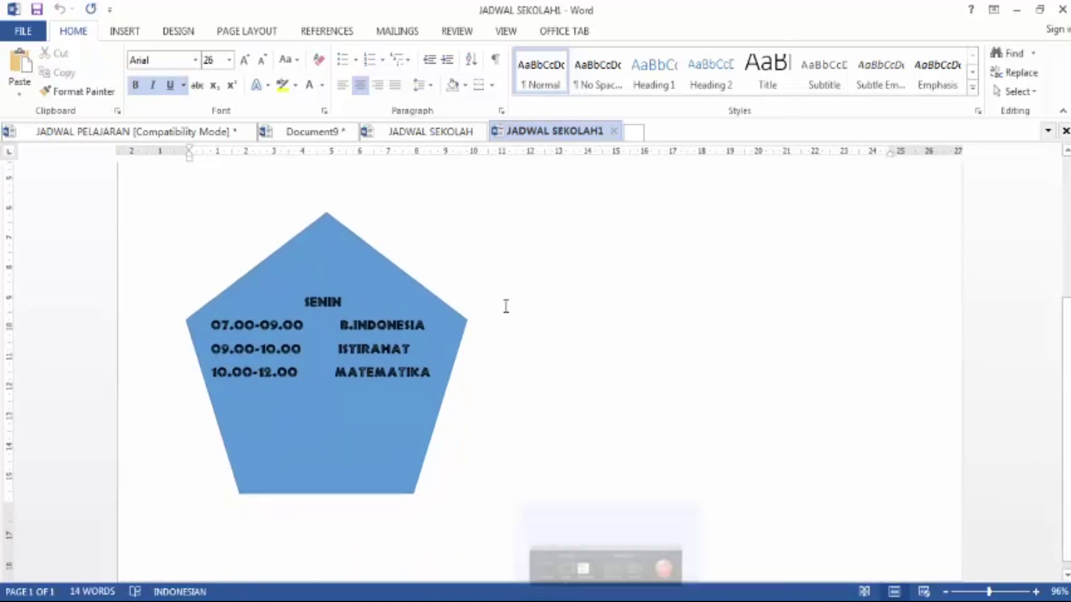
scroll(505, 306, up, 4)
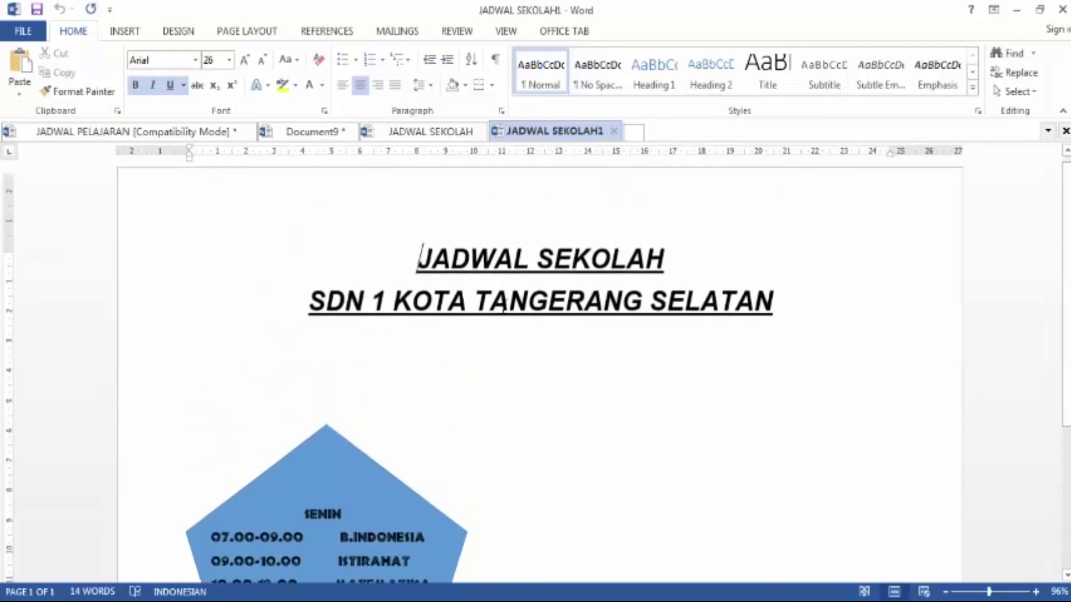
scroll(505, 305, down, 4)
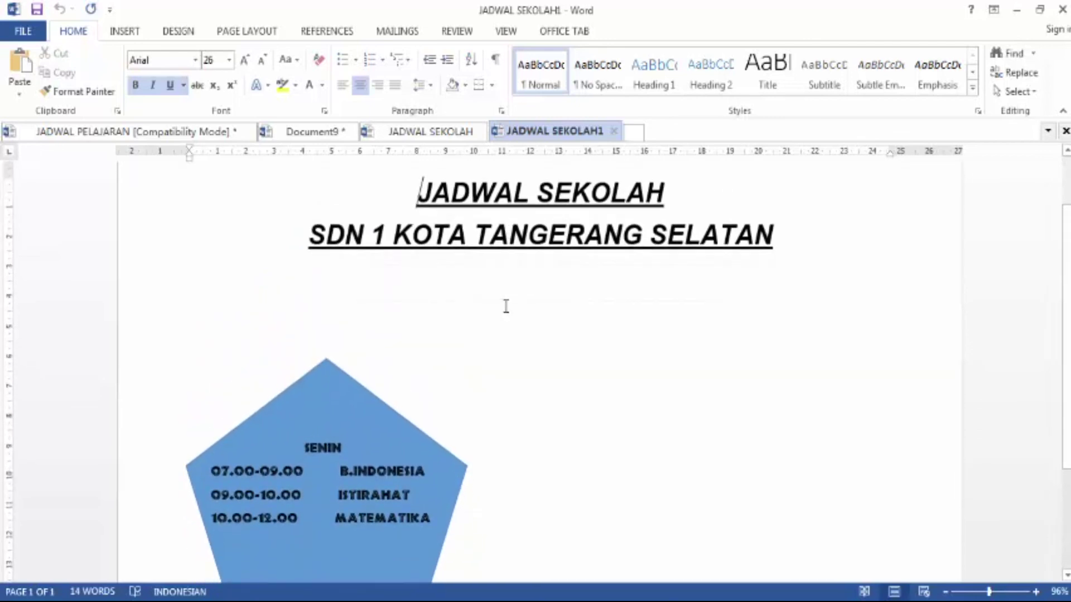